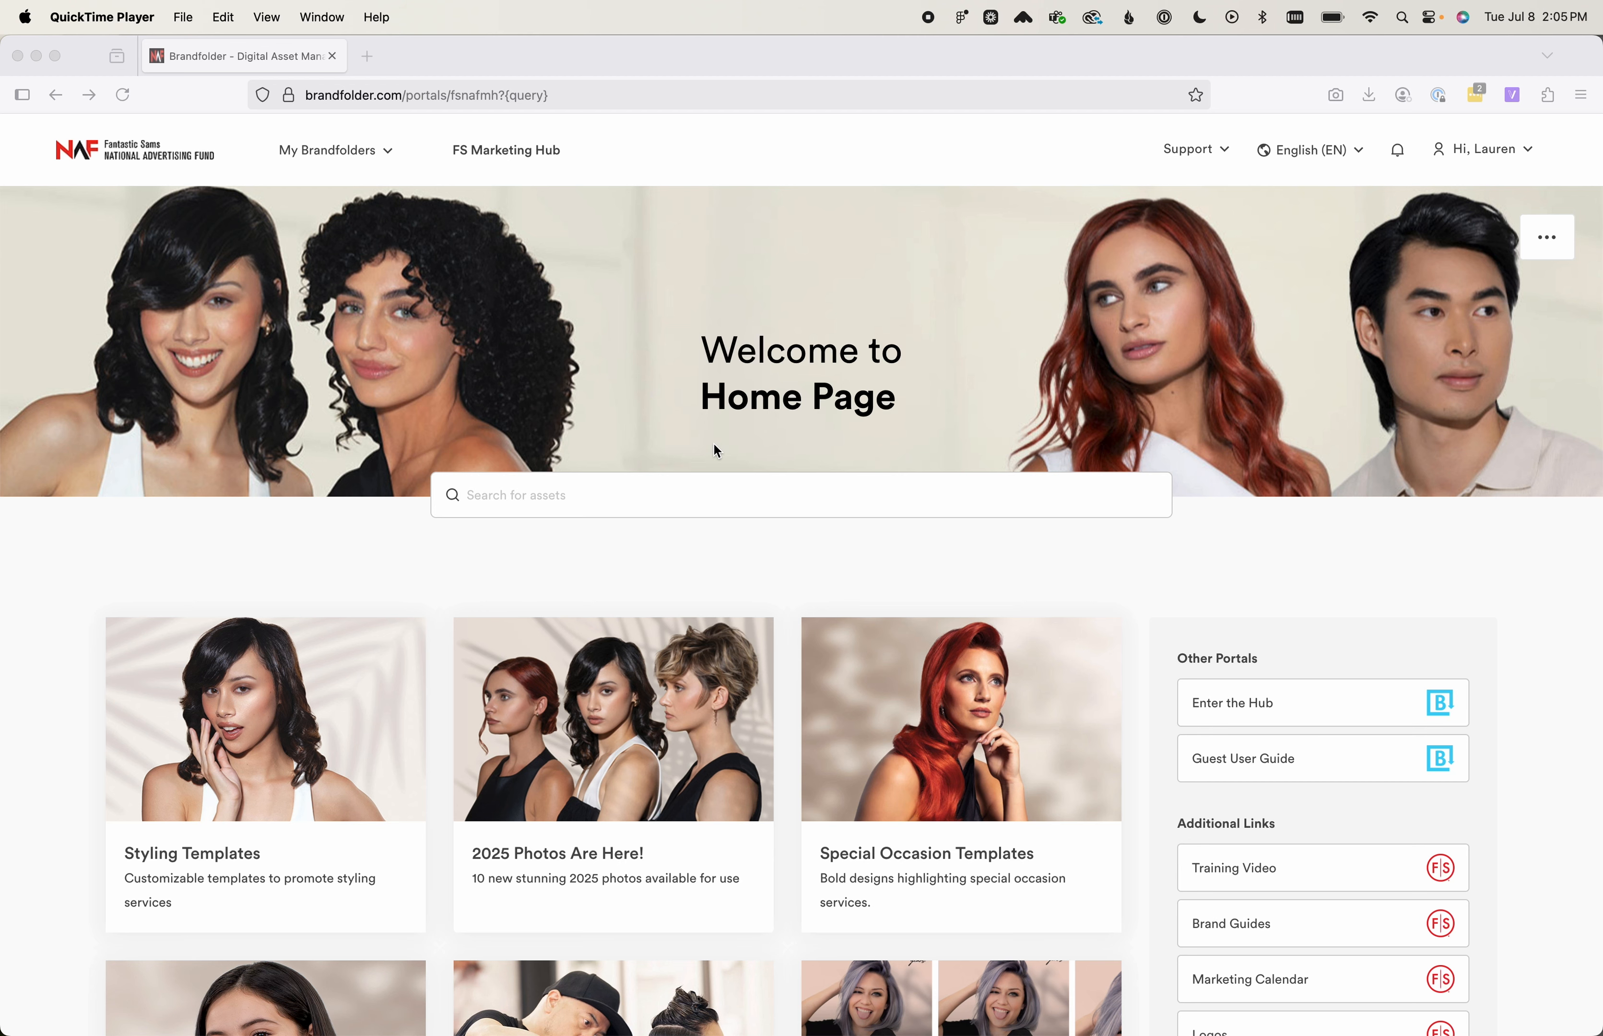
Look over the home page tiles and open the Enter the Hub brandfolder
scroll(715, 449, "down", 5)
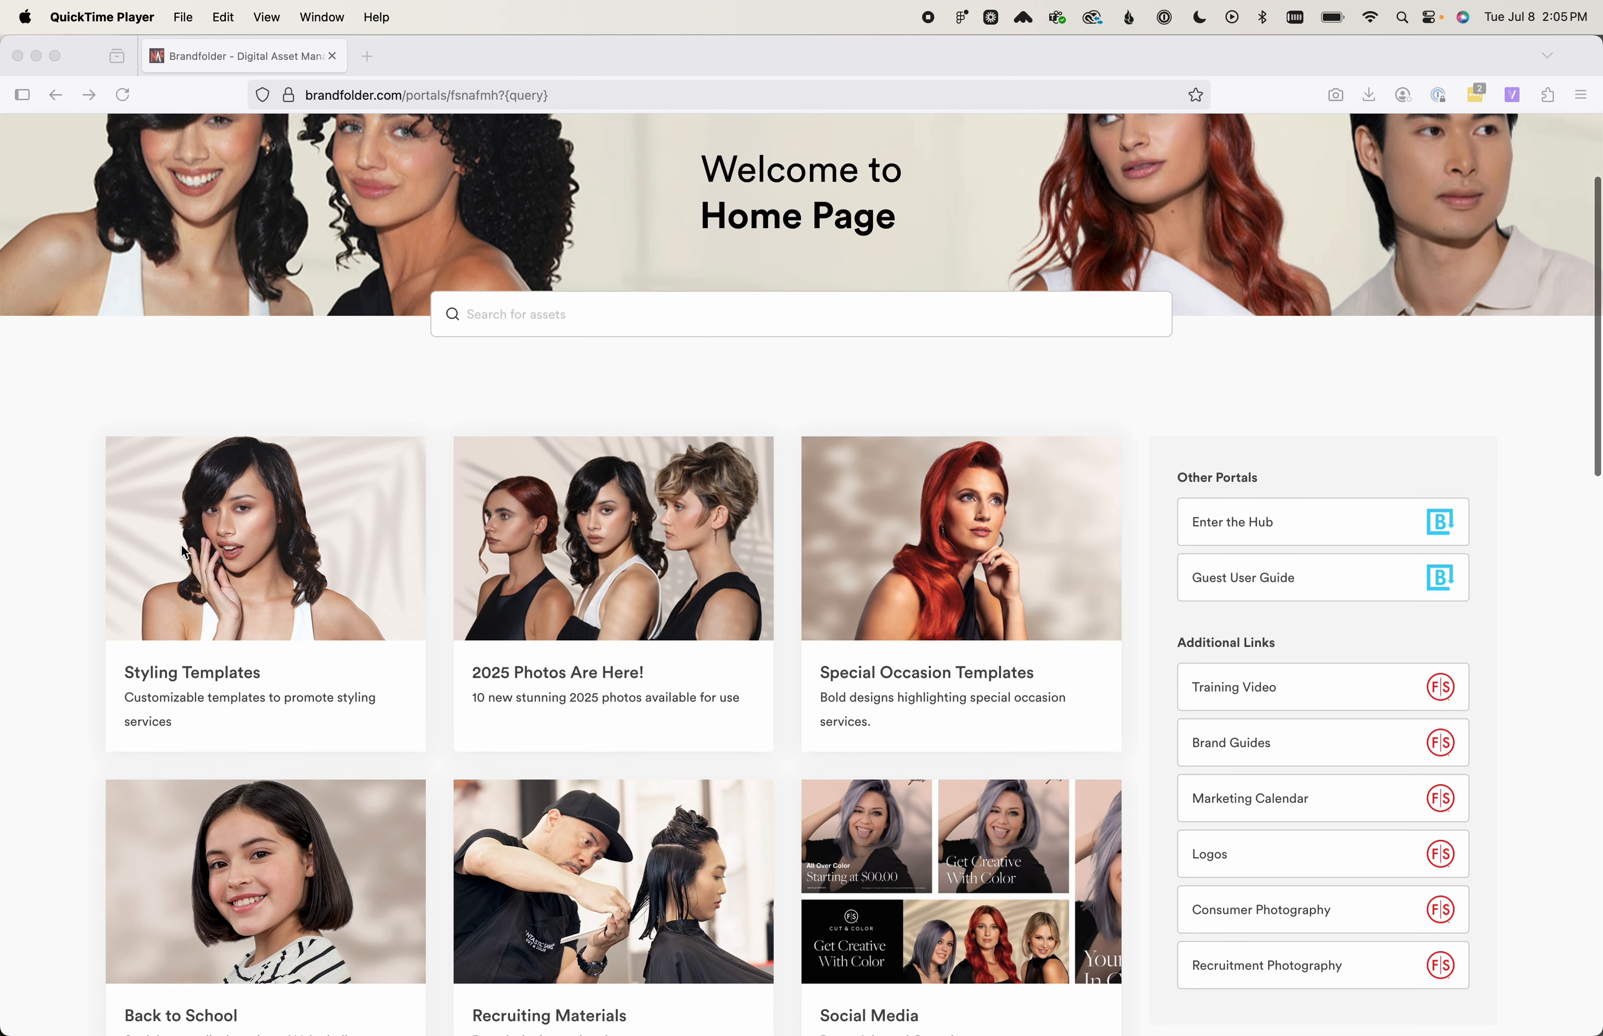
scroll(459, 806, "down", 2)
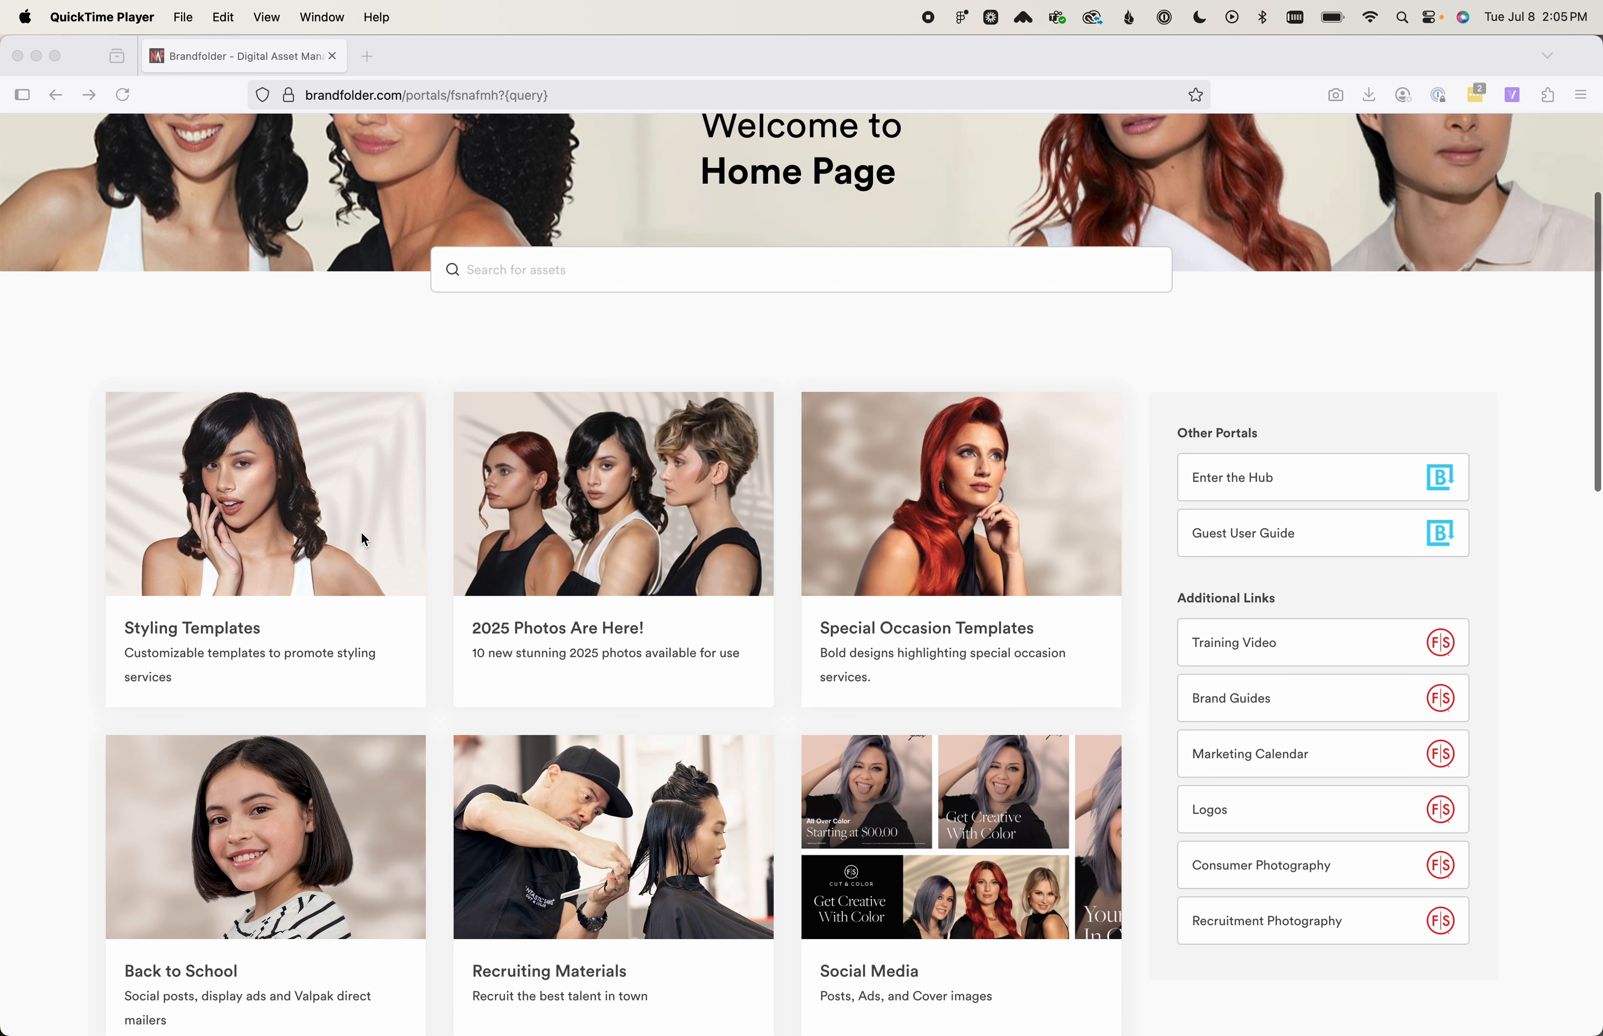
scroll(364, 539, "down", 3)
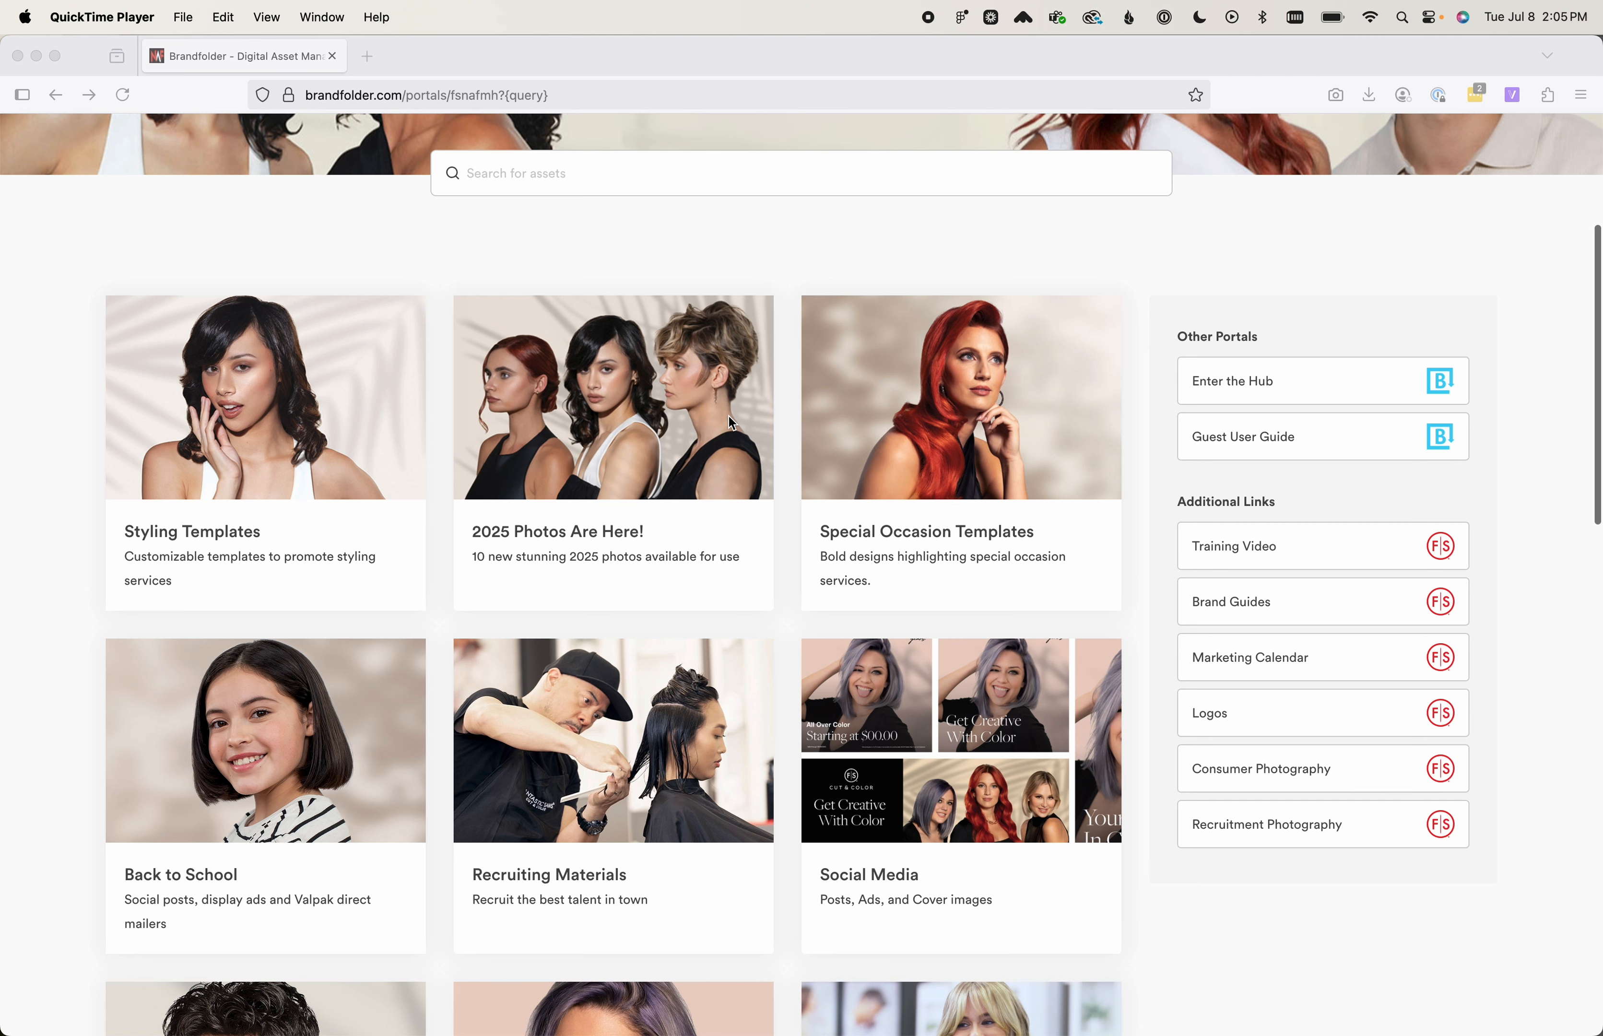
scroll(729, 415, "up", 5)
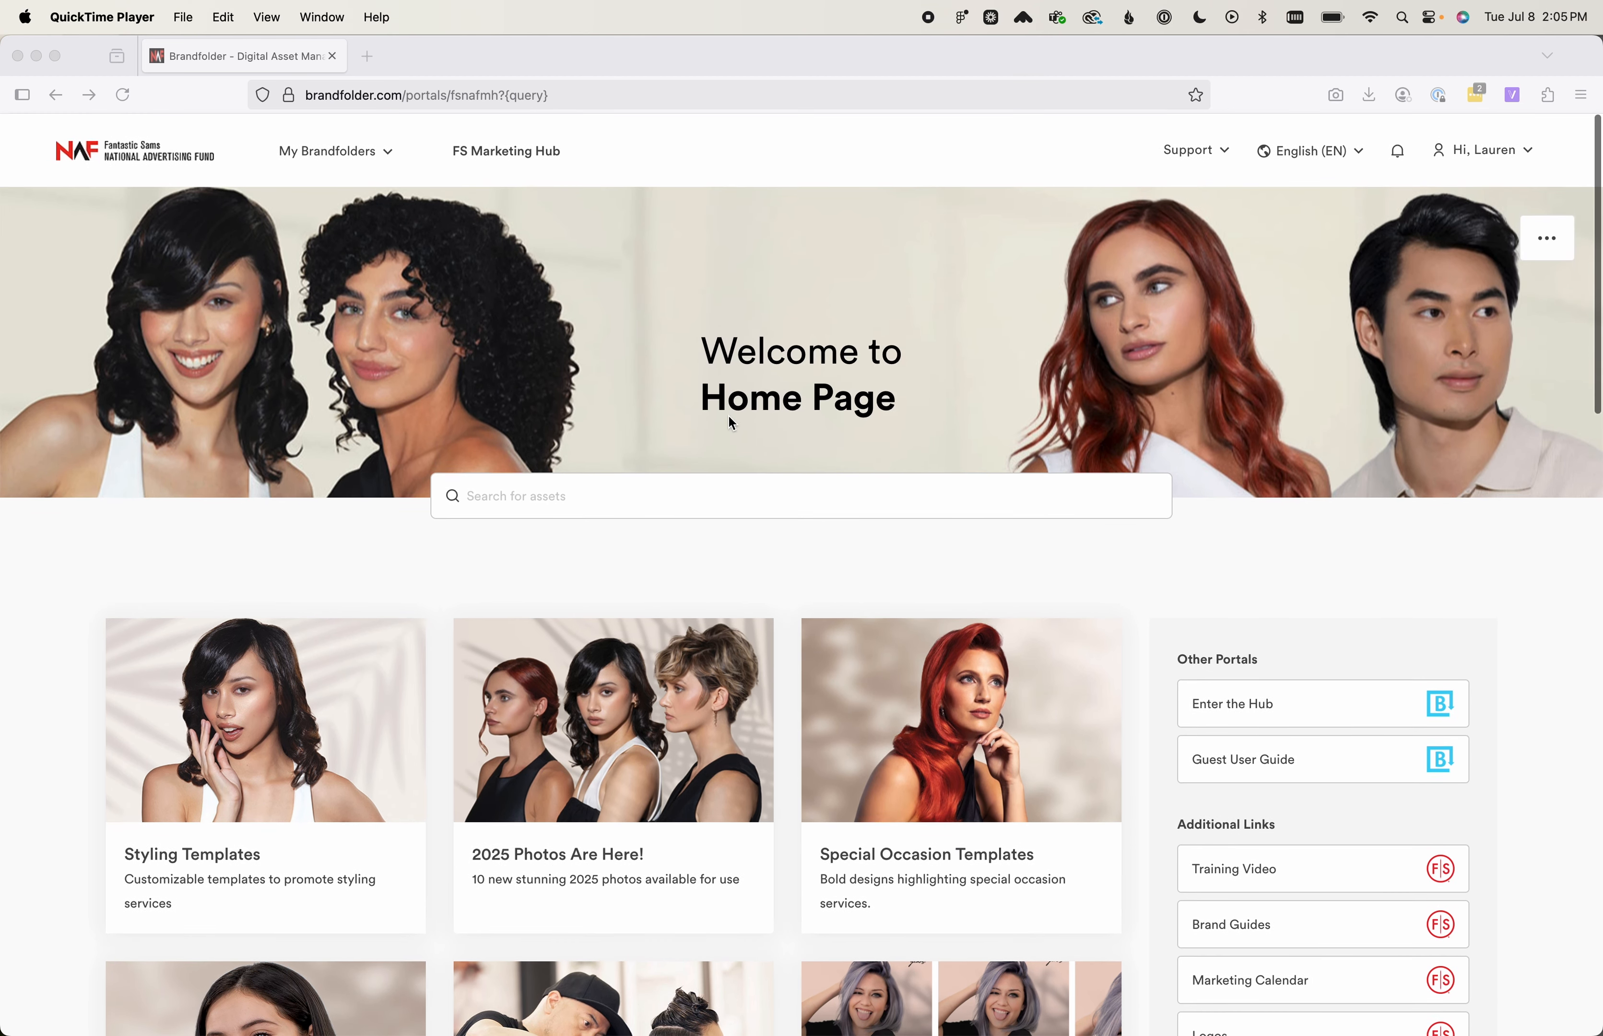
left_click(343, 126)
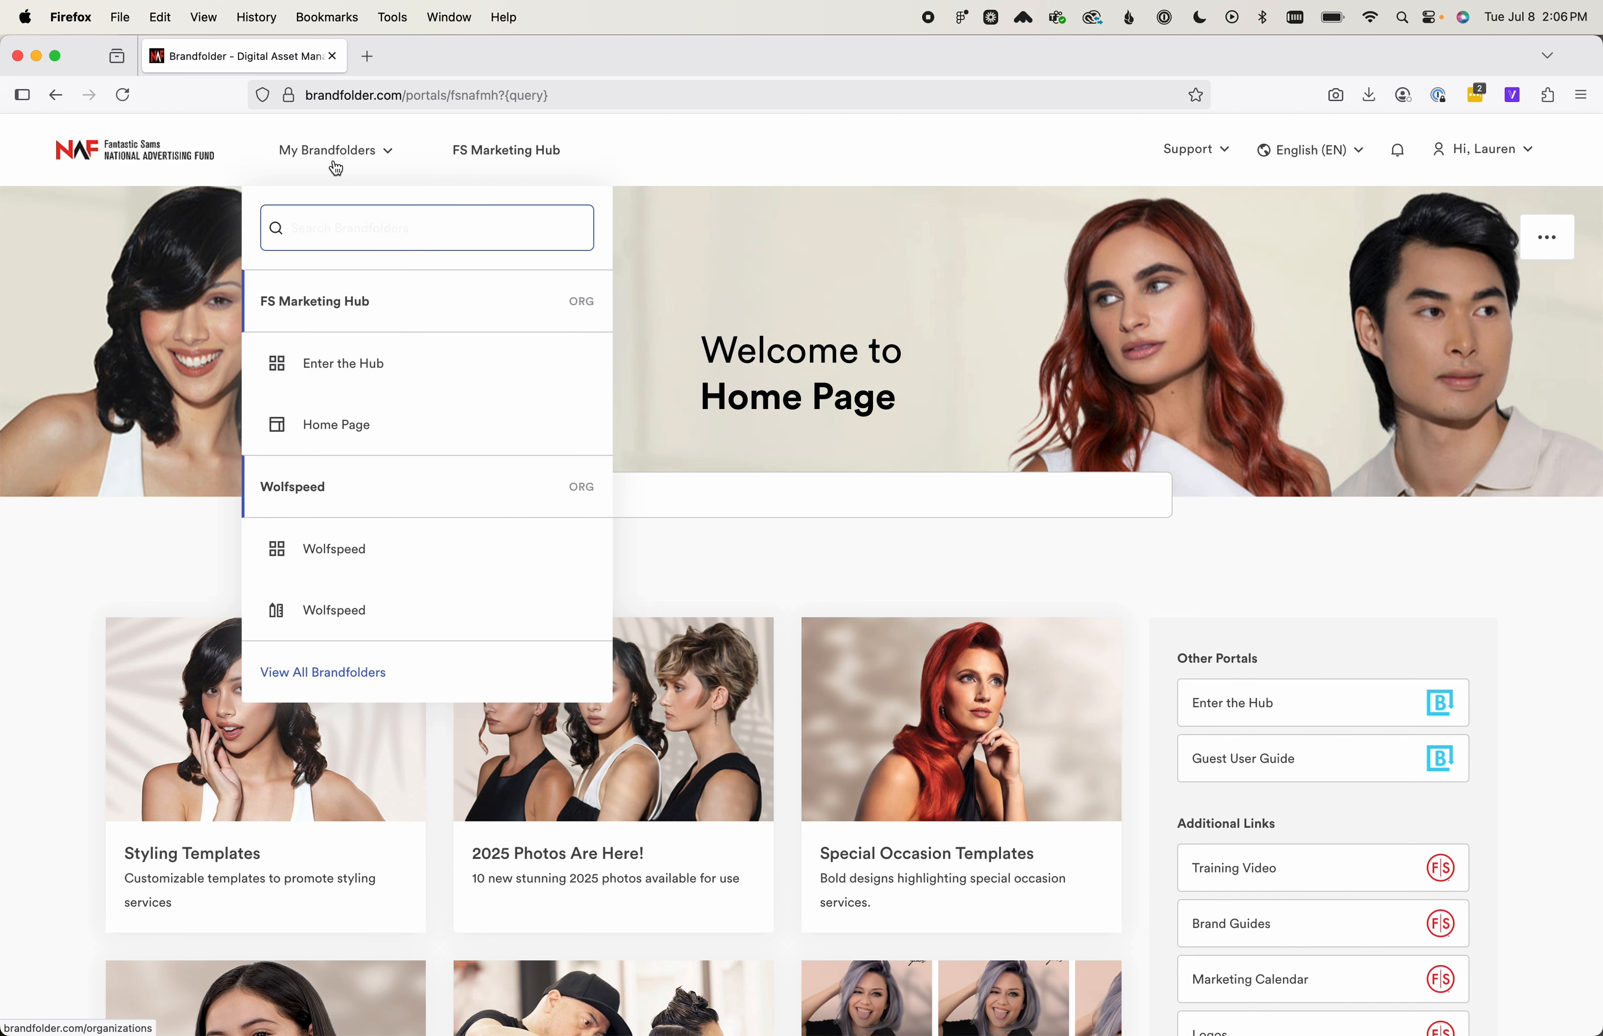
left_click(401, 370)
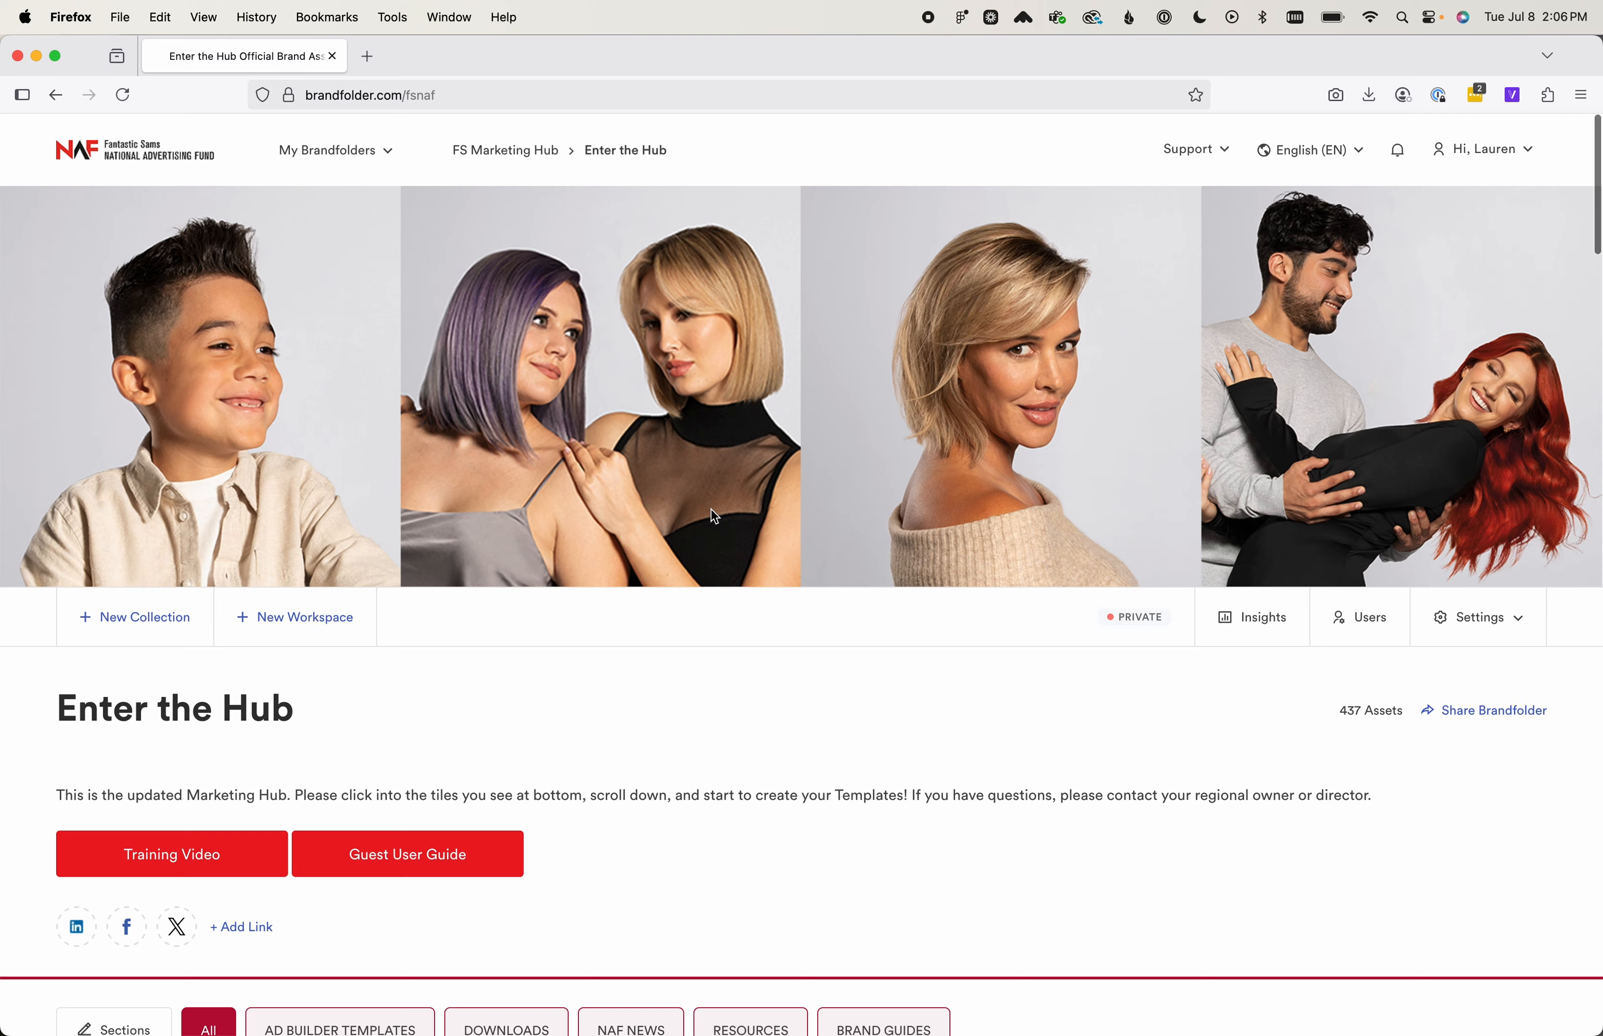
Browse the AD BUILDER TEMPLATES section and open the 11.75 x 6.5 Styling Direct Mailer template
scroll(715, 517, "down", 7)
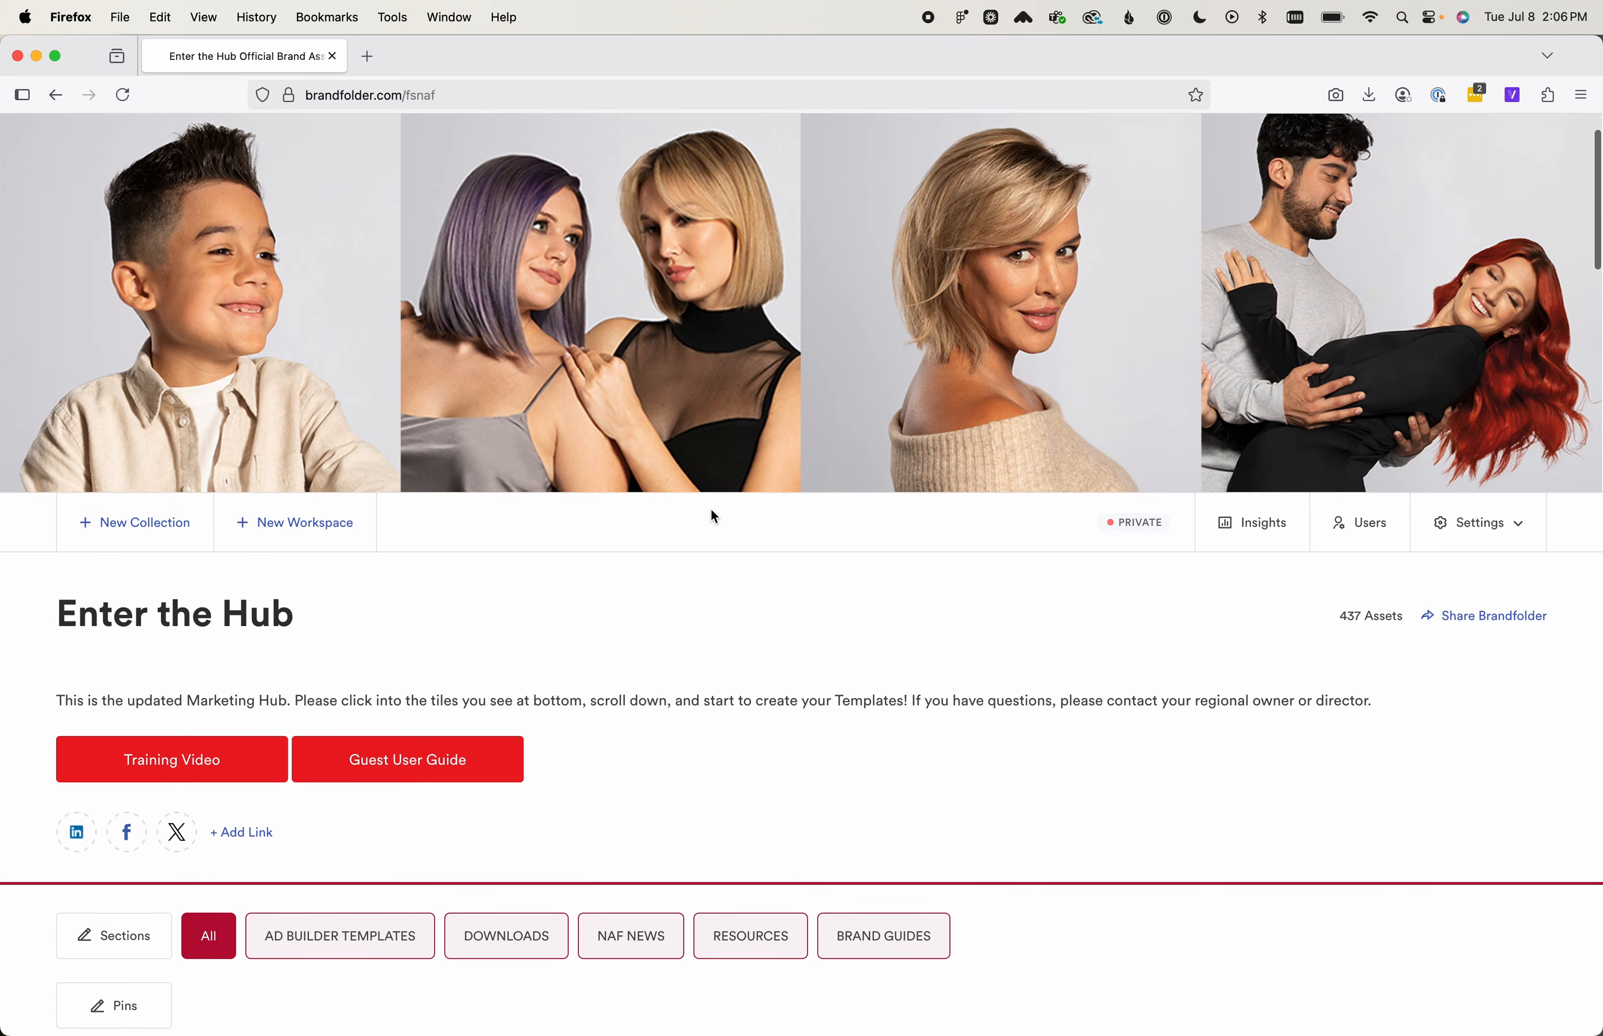
scroll(711, 512, "down", 4)
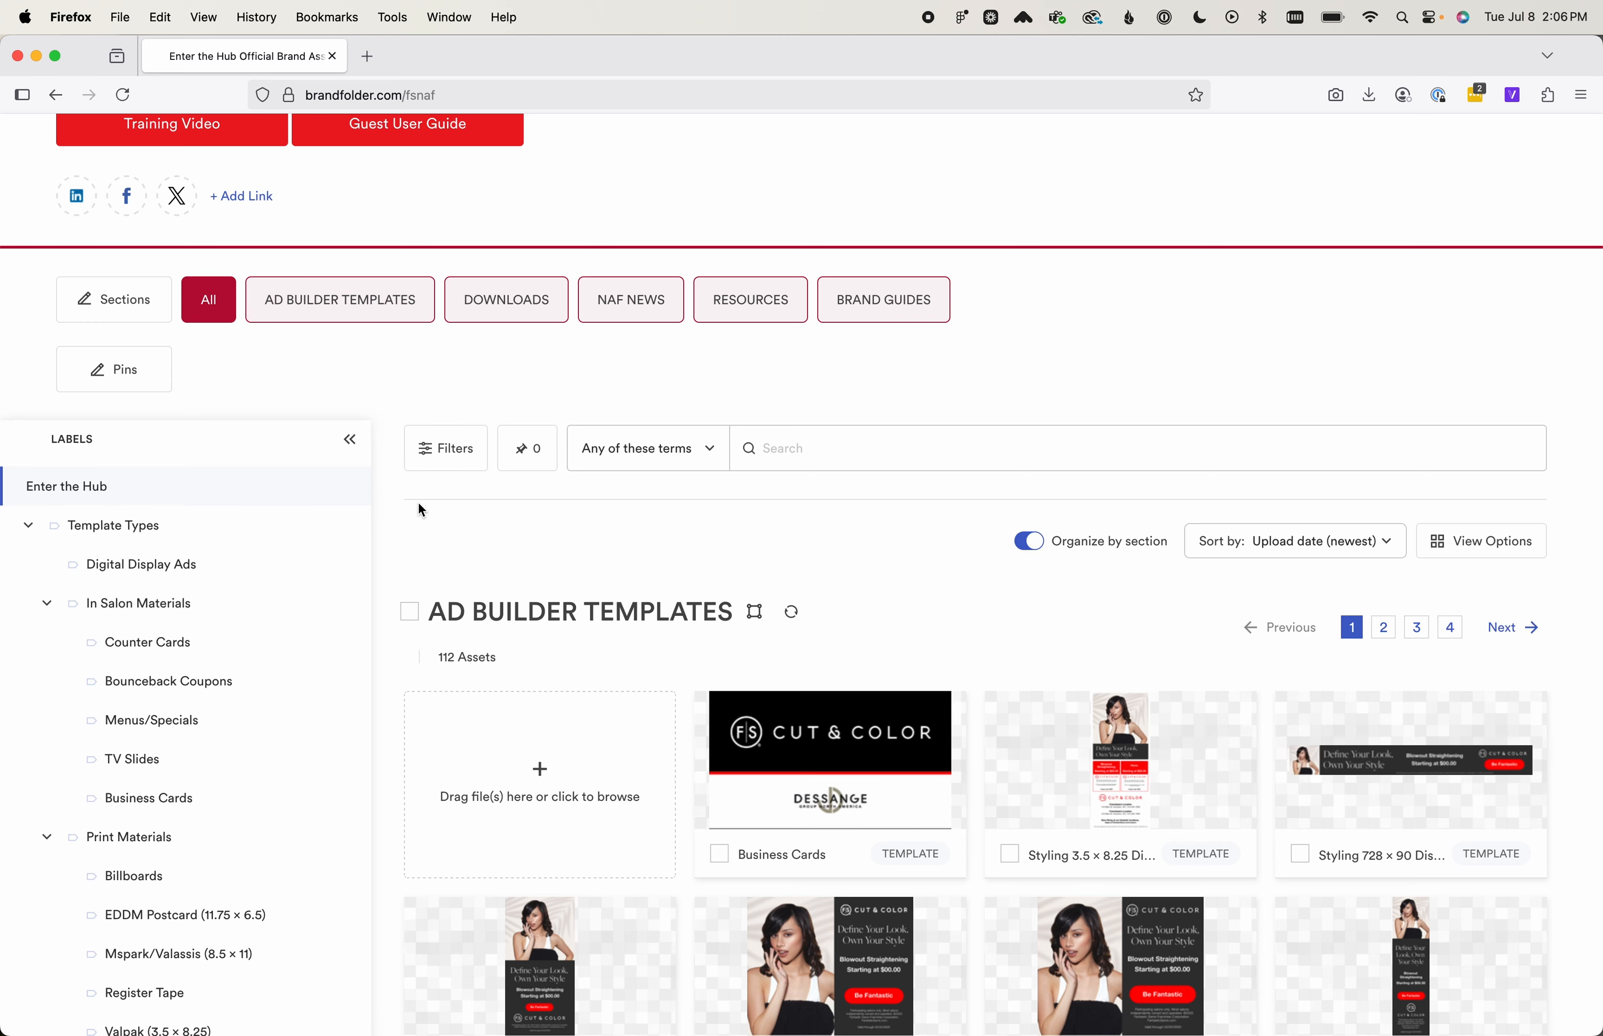
scroll(417, 501, "down", 2)
scroll(417, 503, "down", 1)
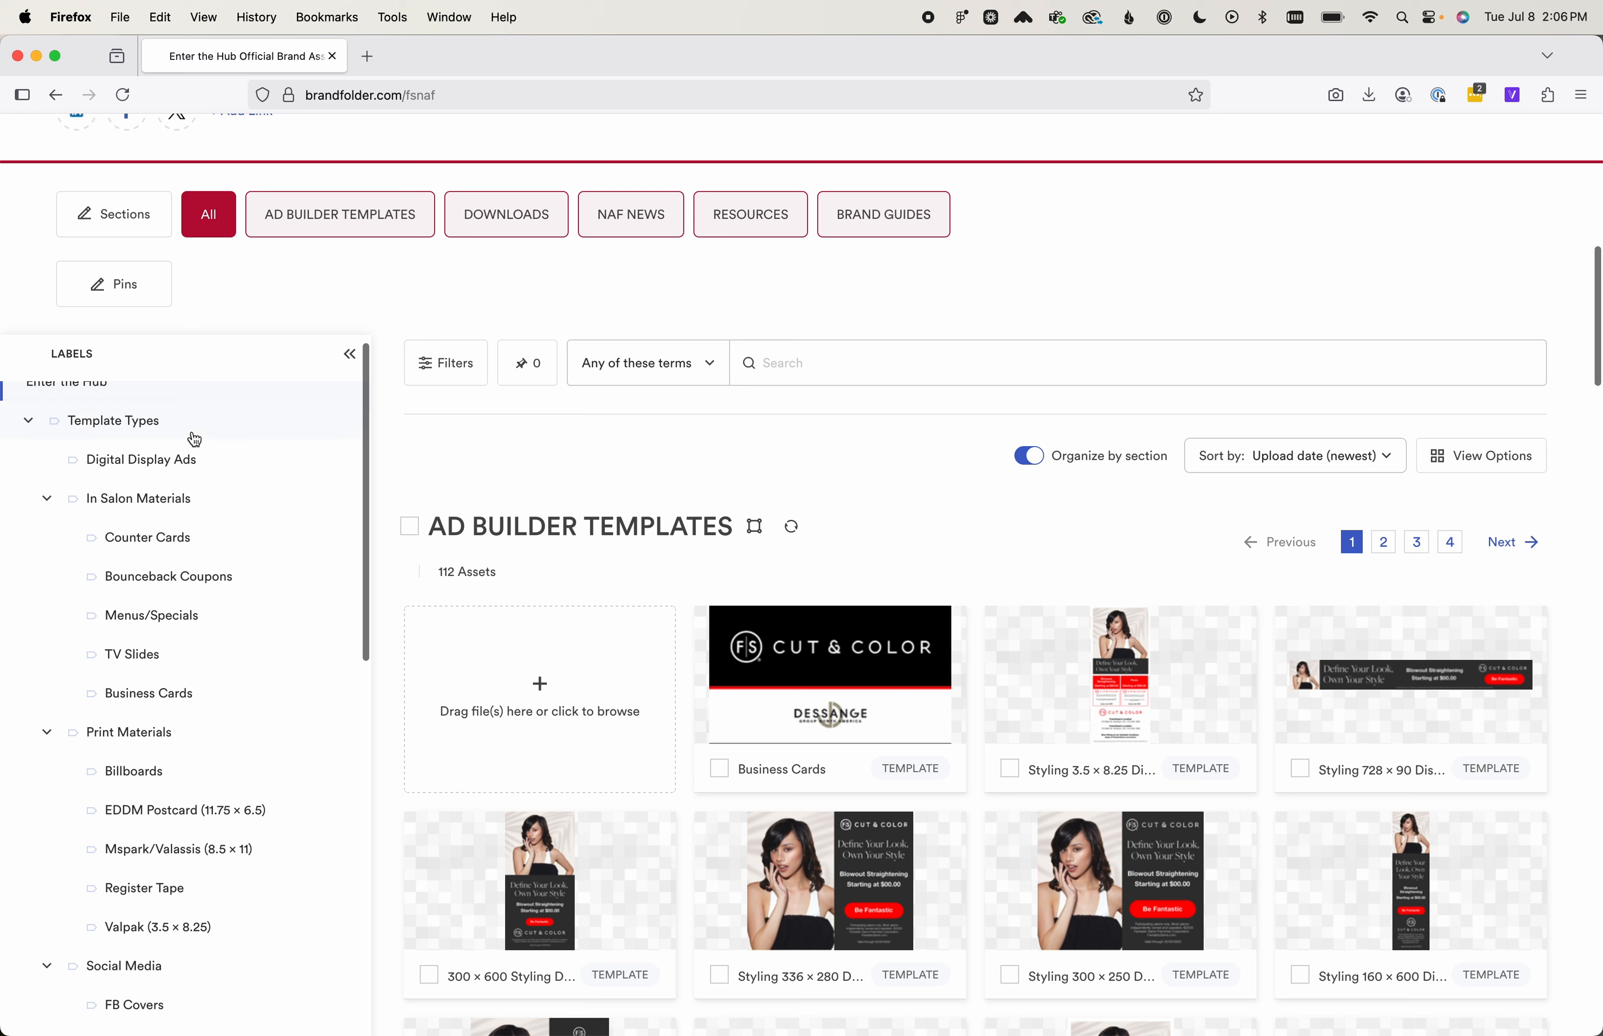
scroll(190, 431, "up", 1)
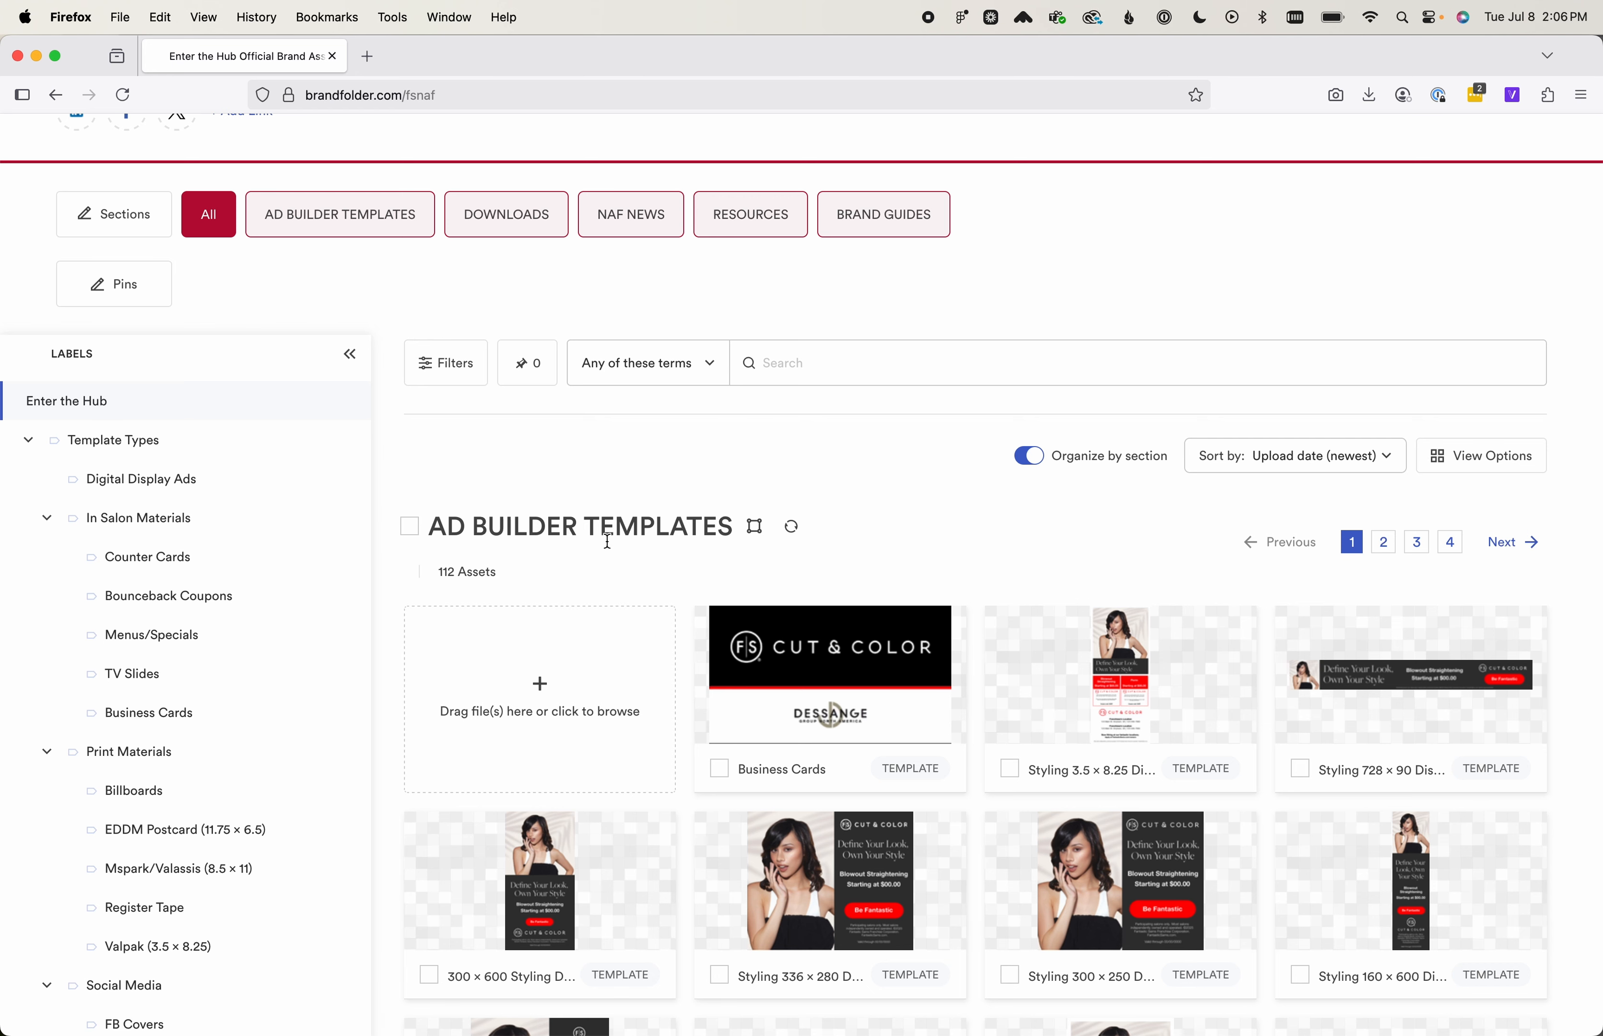
scroll(606, 543, "down", 2)
scroll(606, 542, "up", 5)
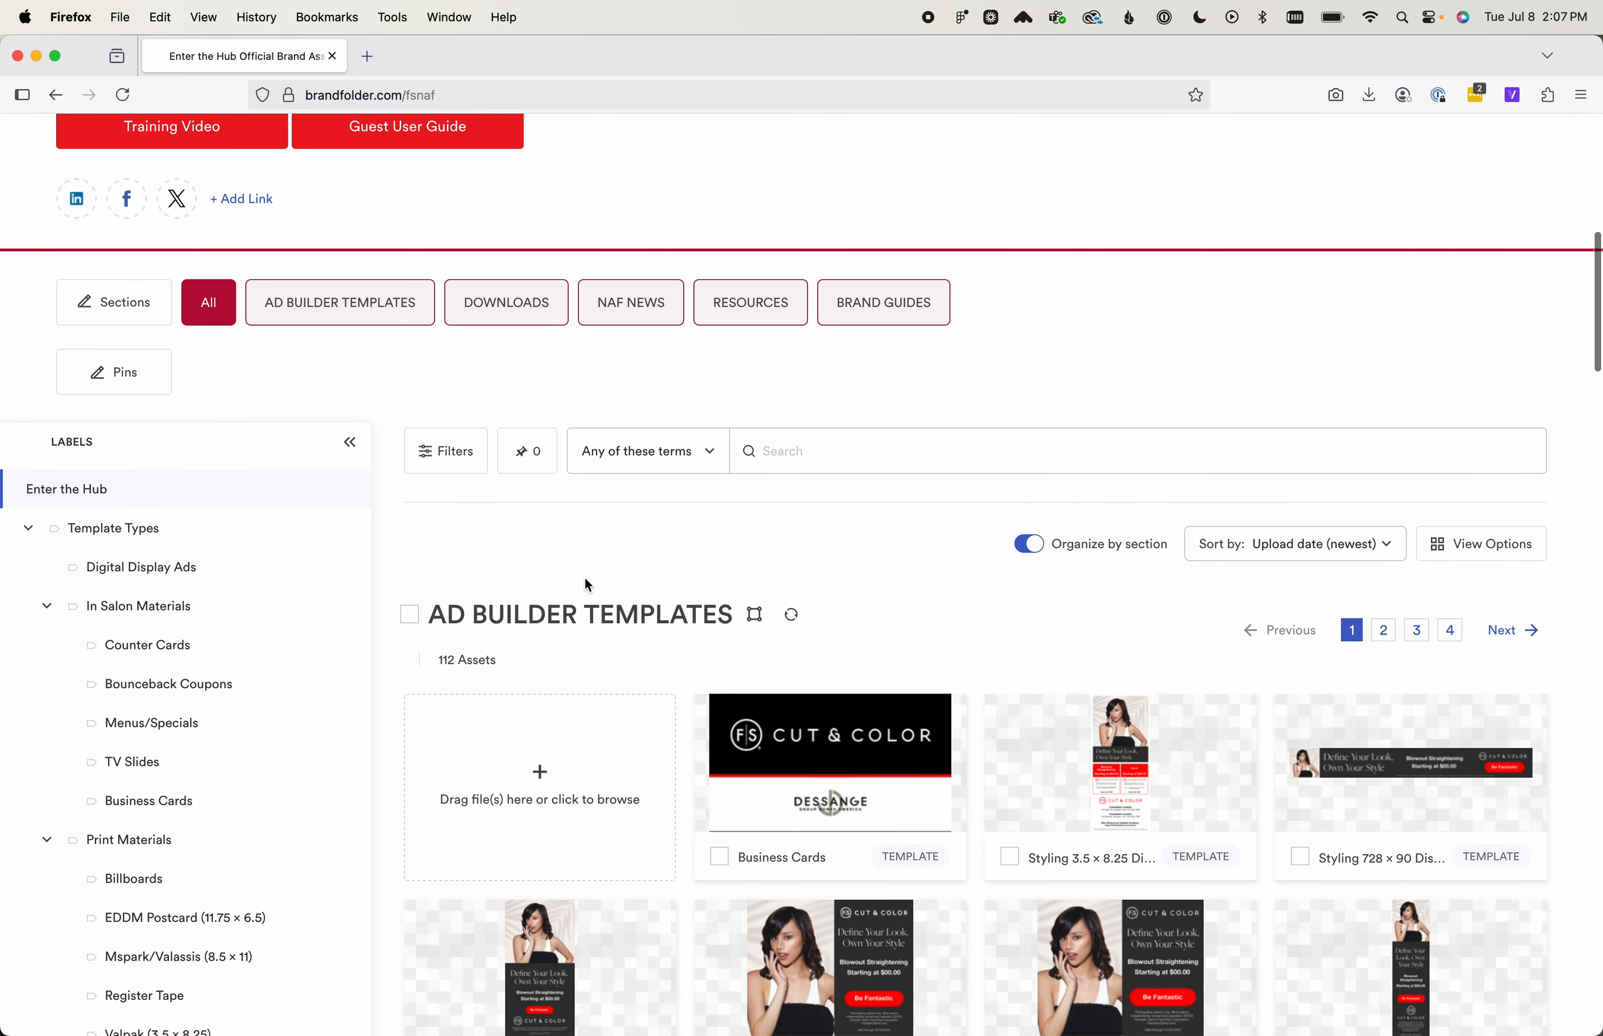
scroll(587, 585, "down", 11)
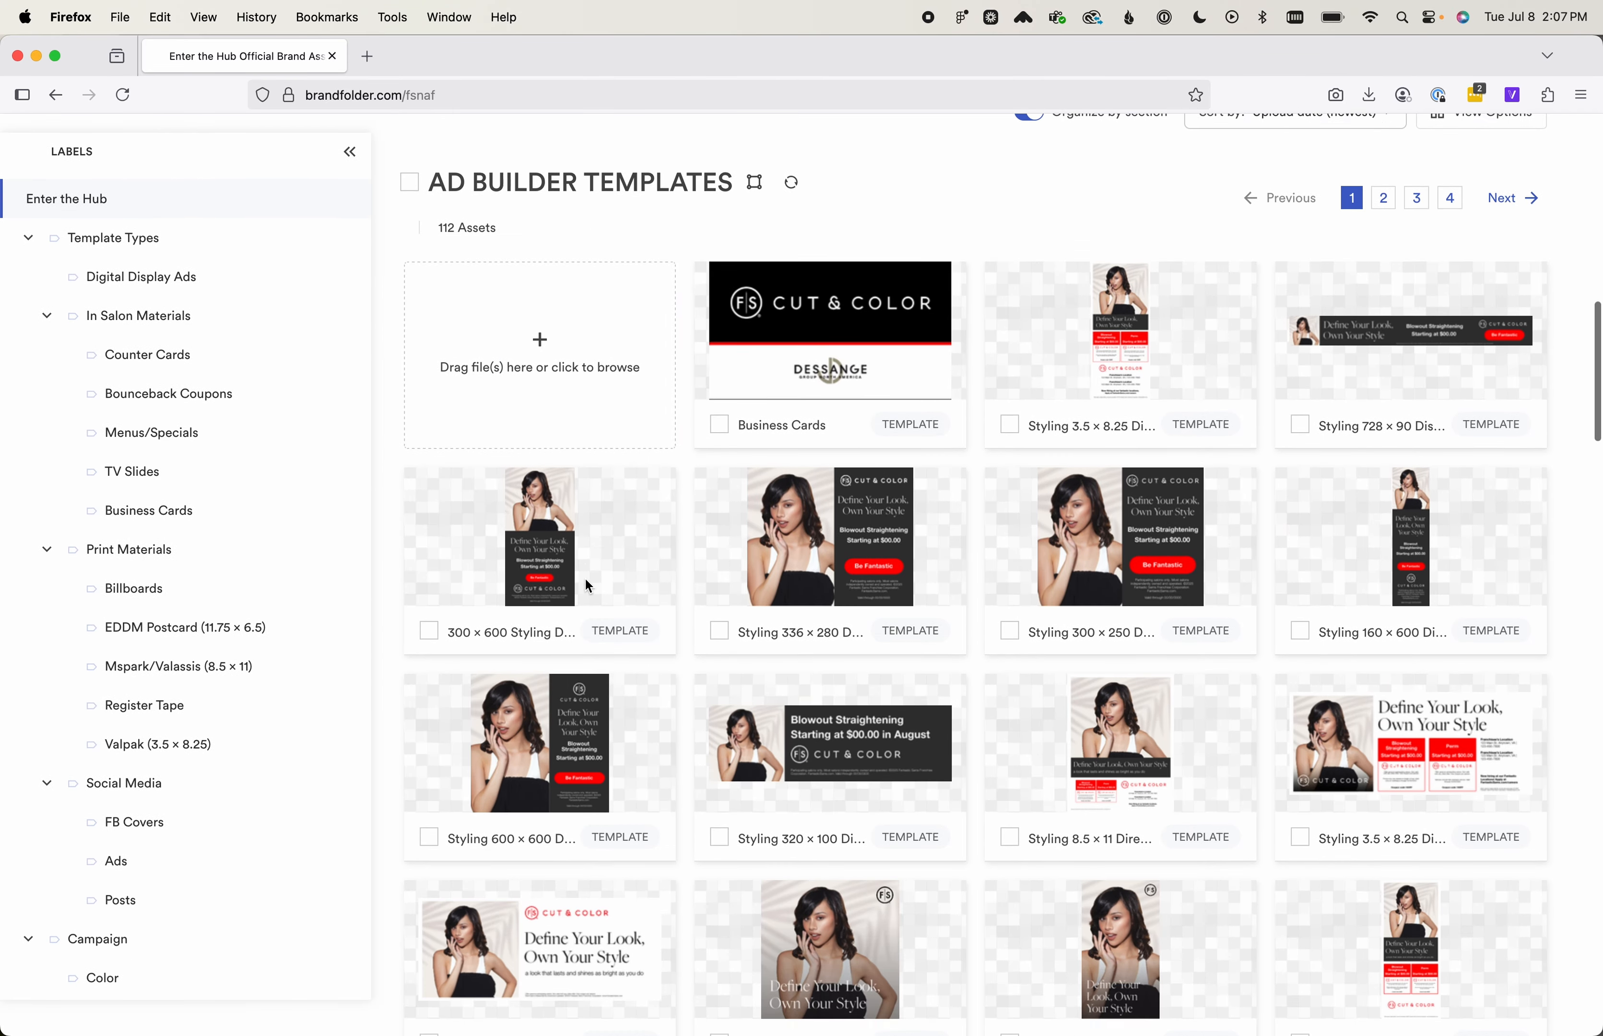
scroll(584, 576, "down", 9)
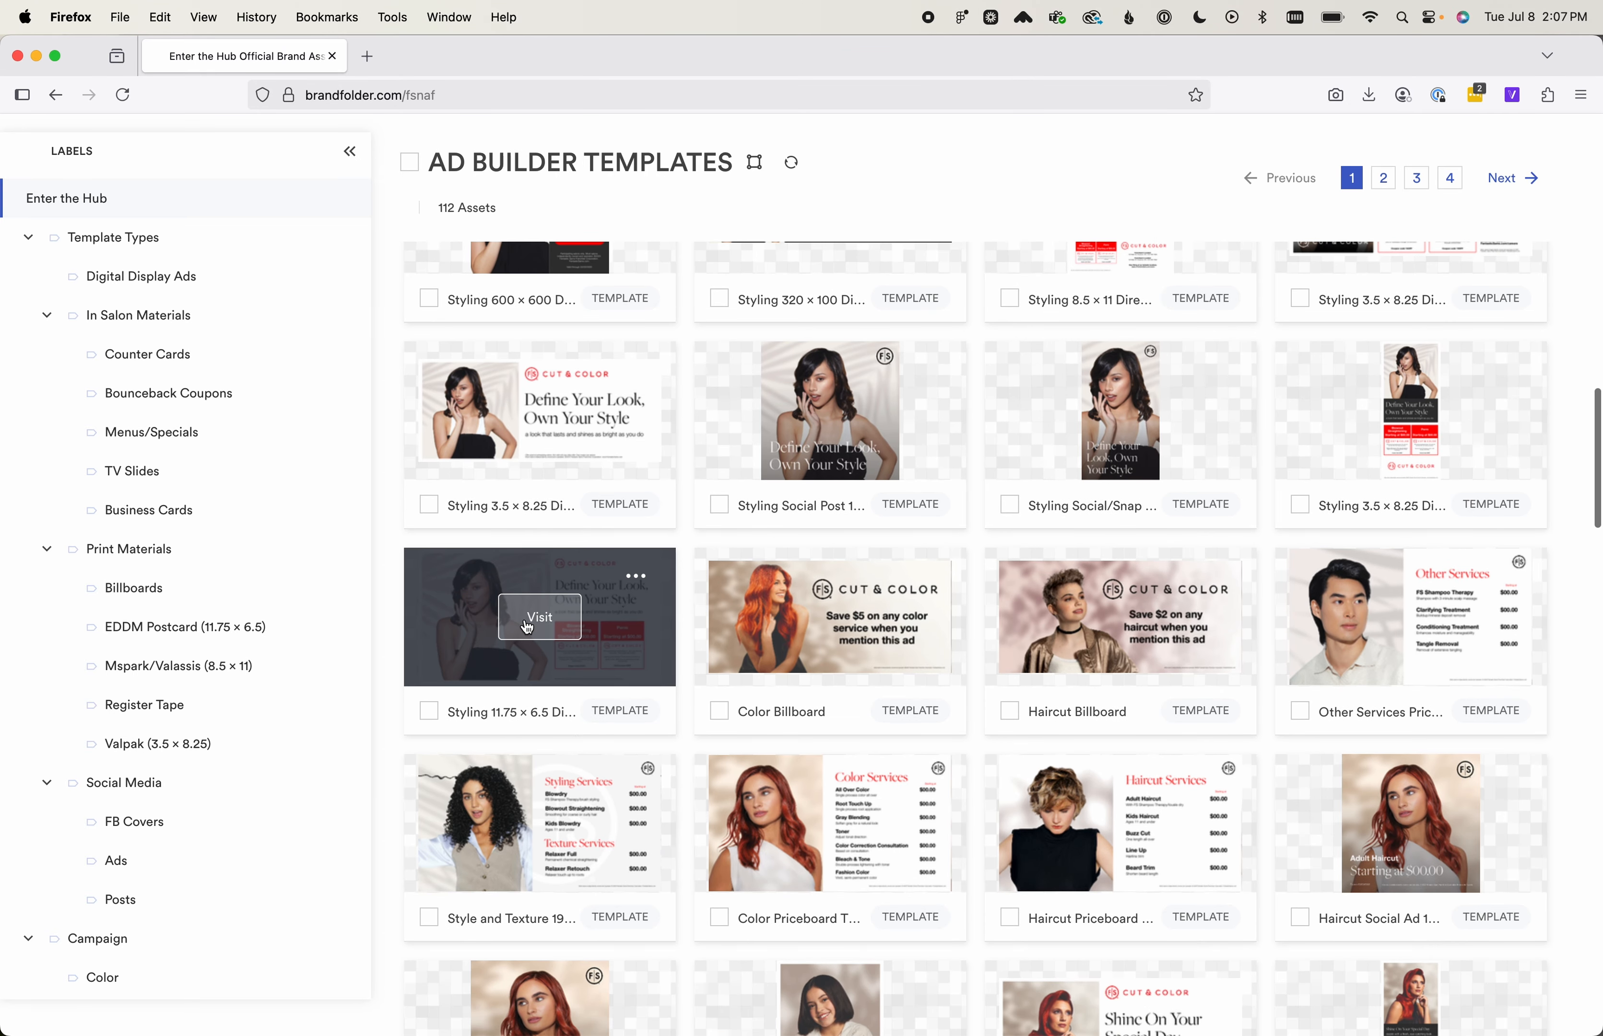
left_click(527, 626)
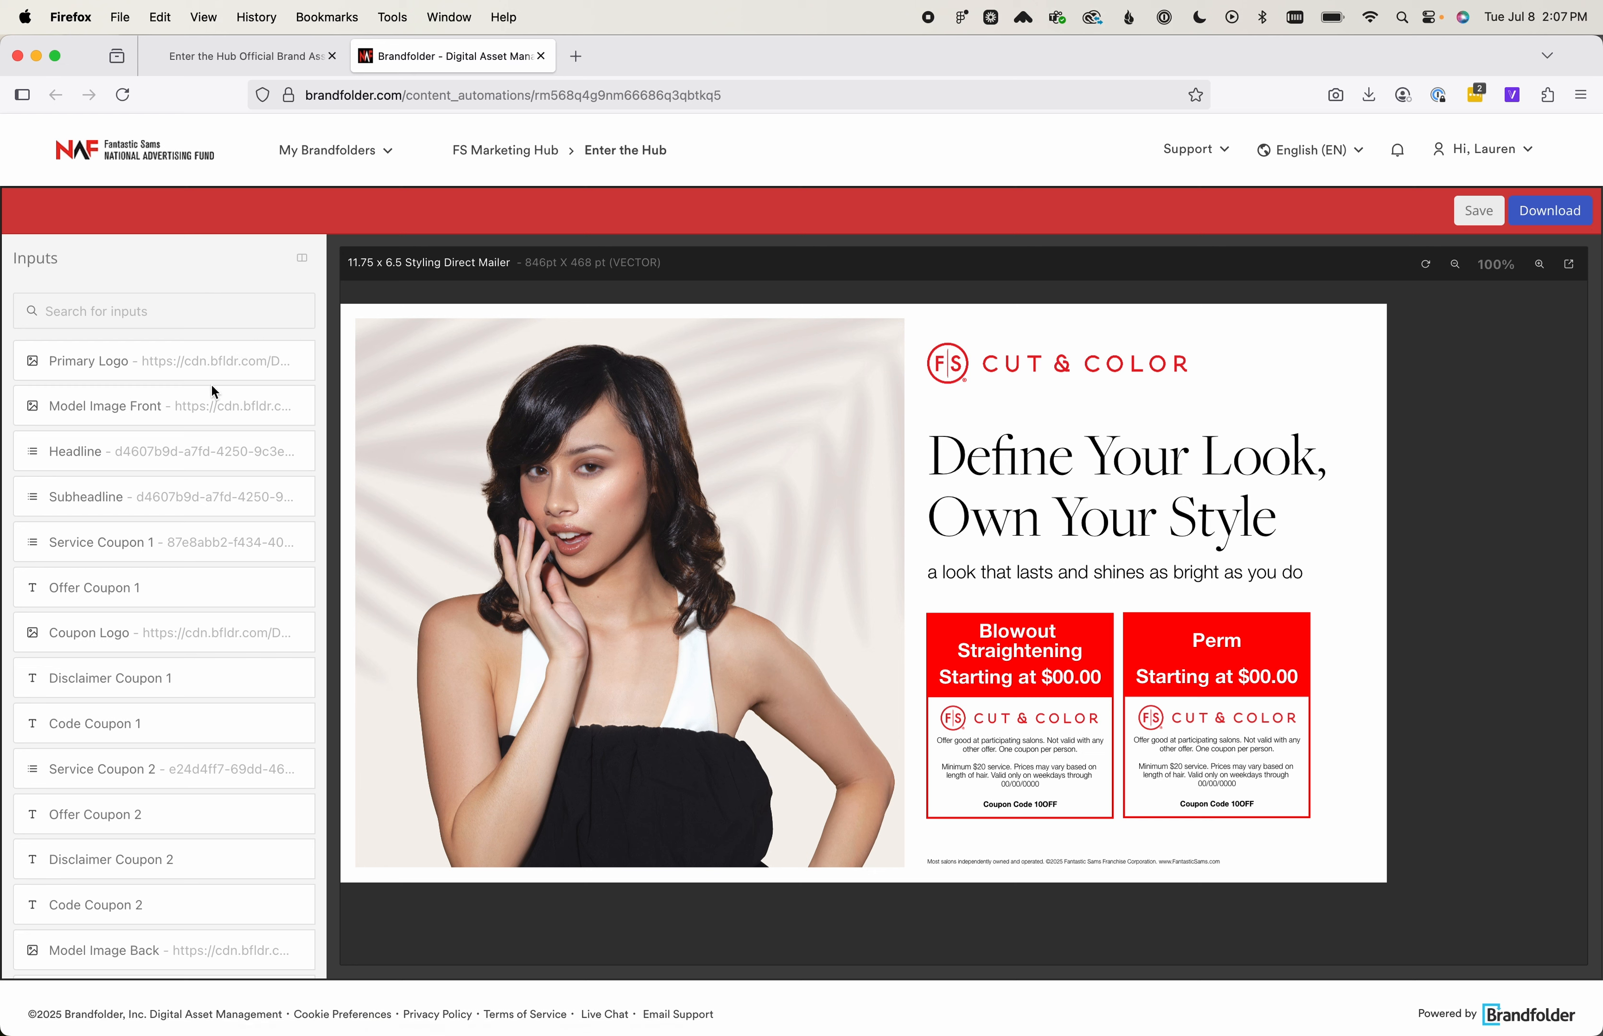
View the replacement logos offered for the Primary Logo input, then return to the input list without choosing one
left_click_drag(171, 367, 180, 364)
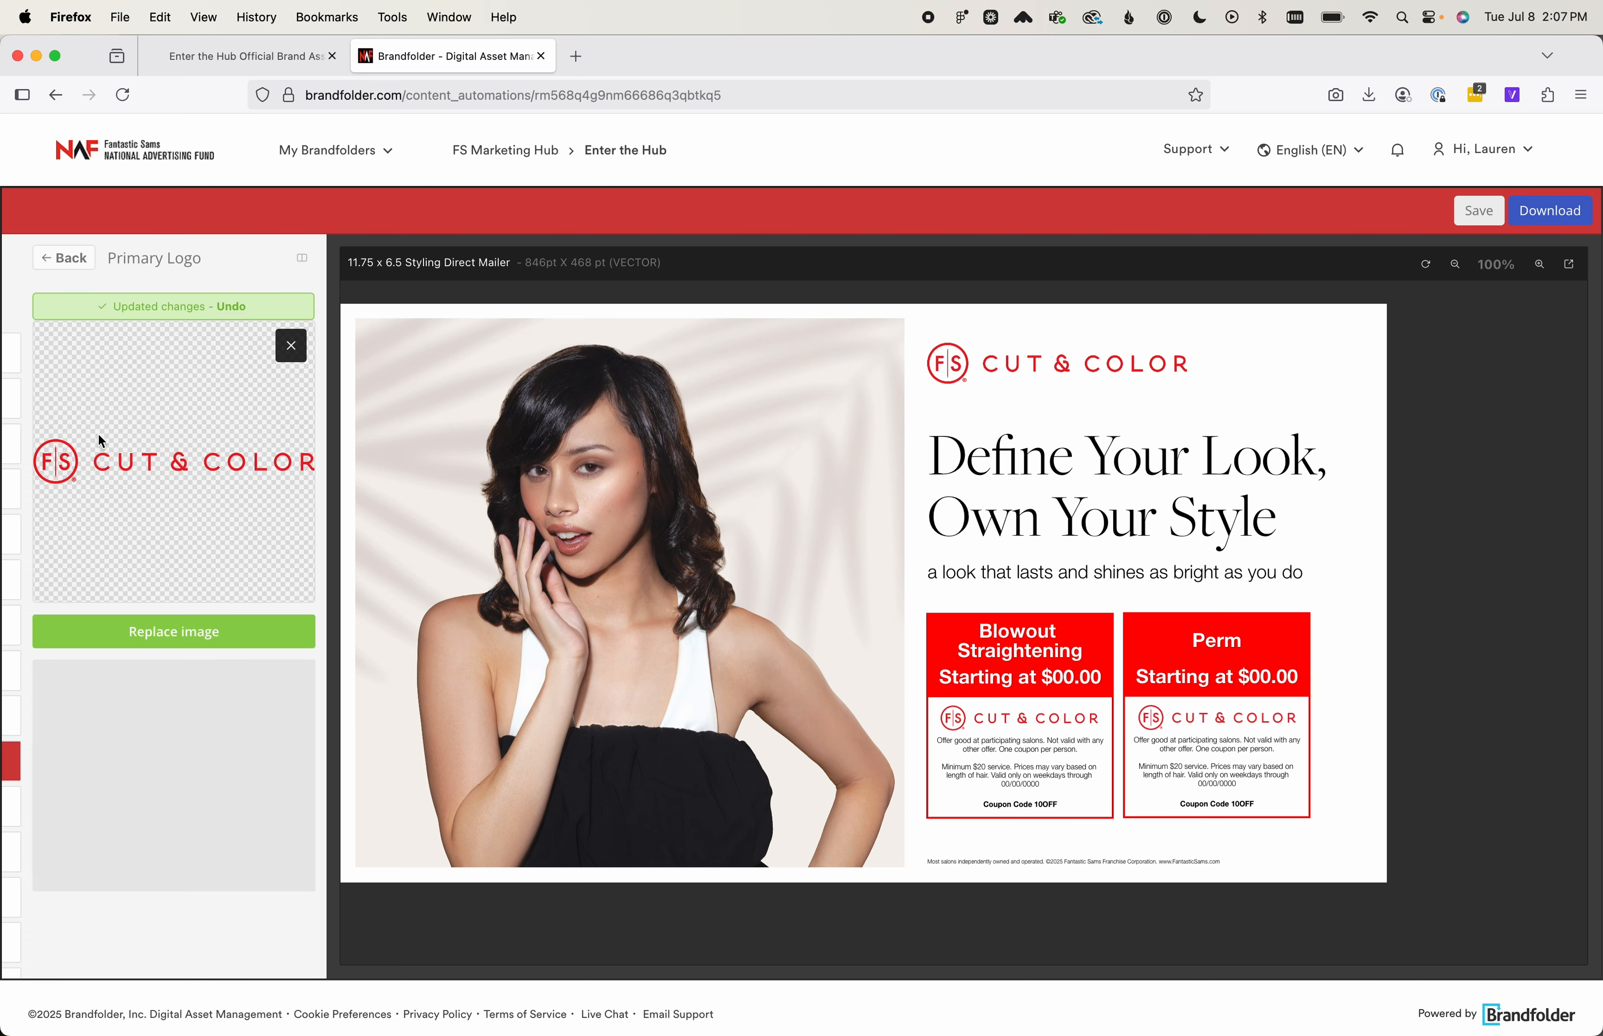
left_click(208, 623)
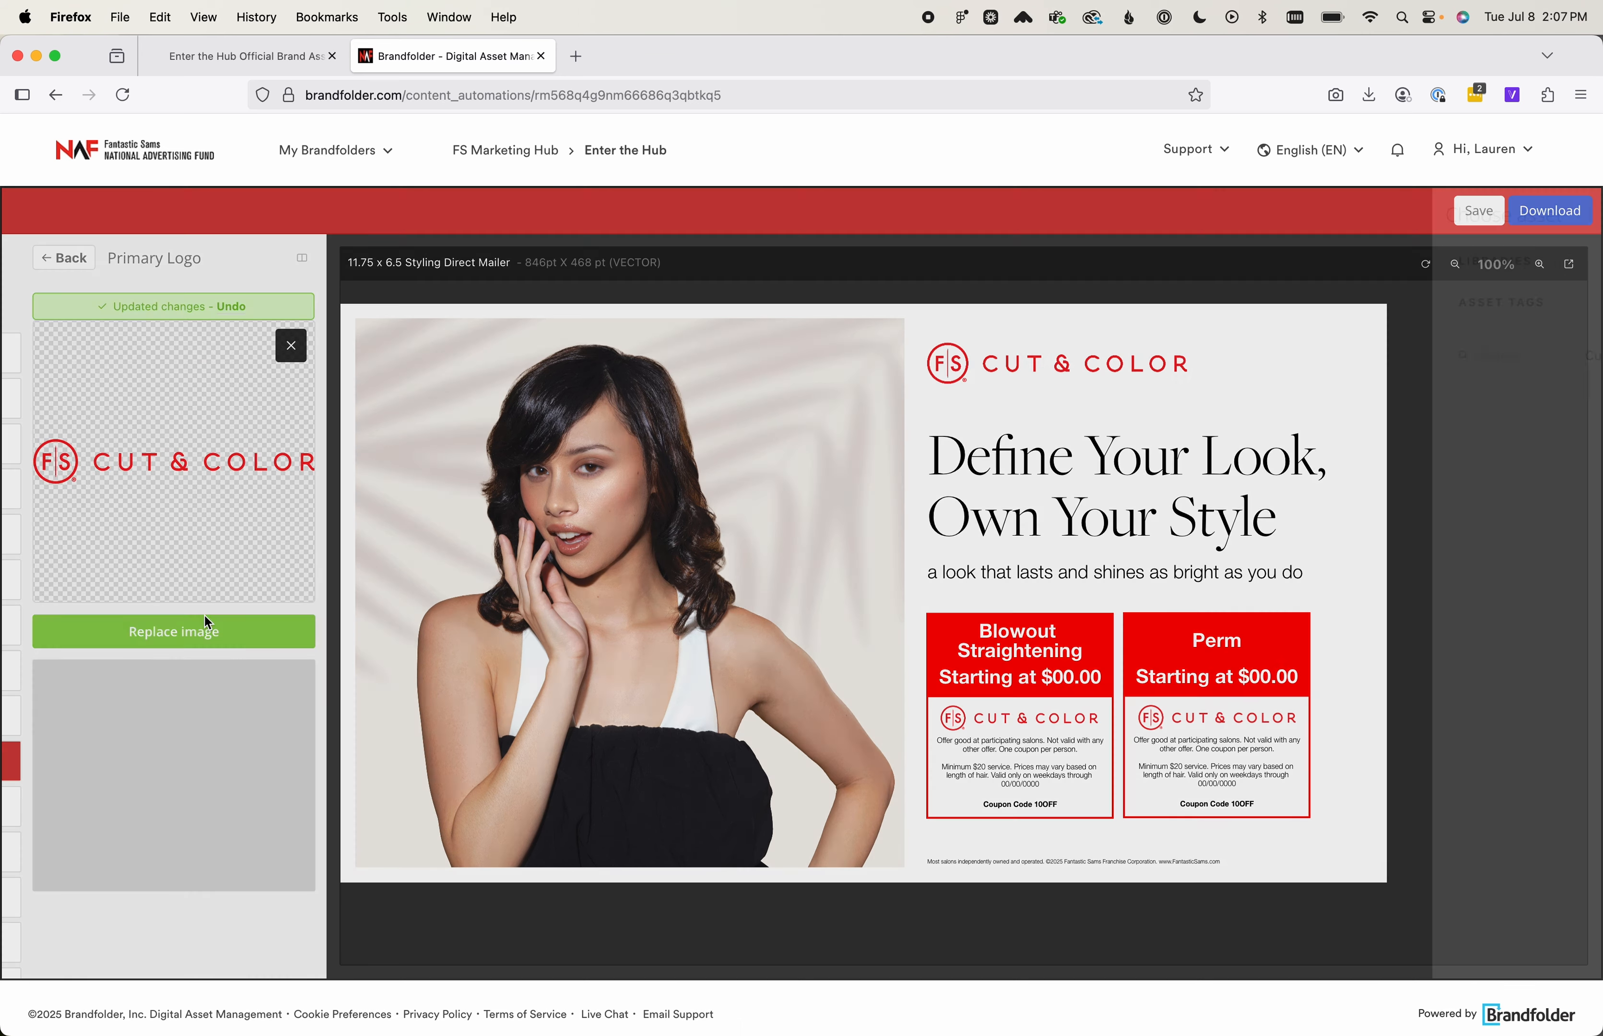
left_click(204, 616)
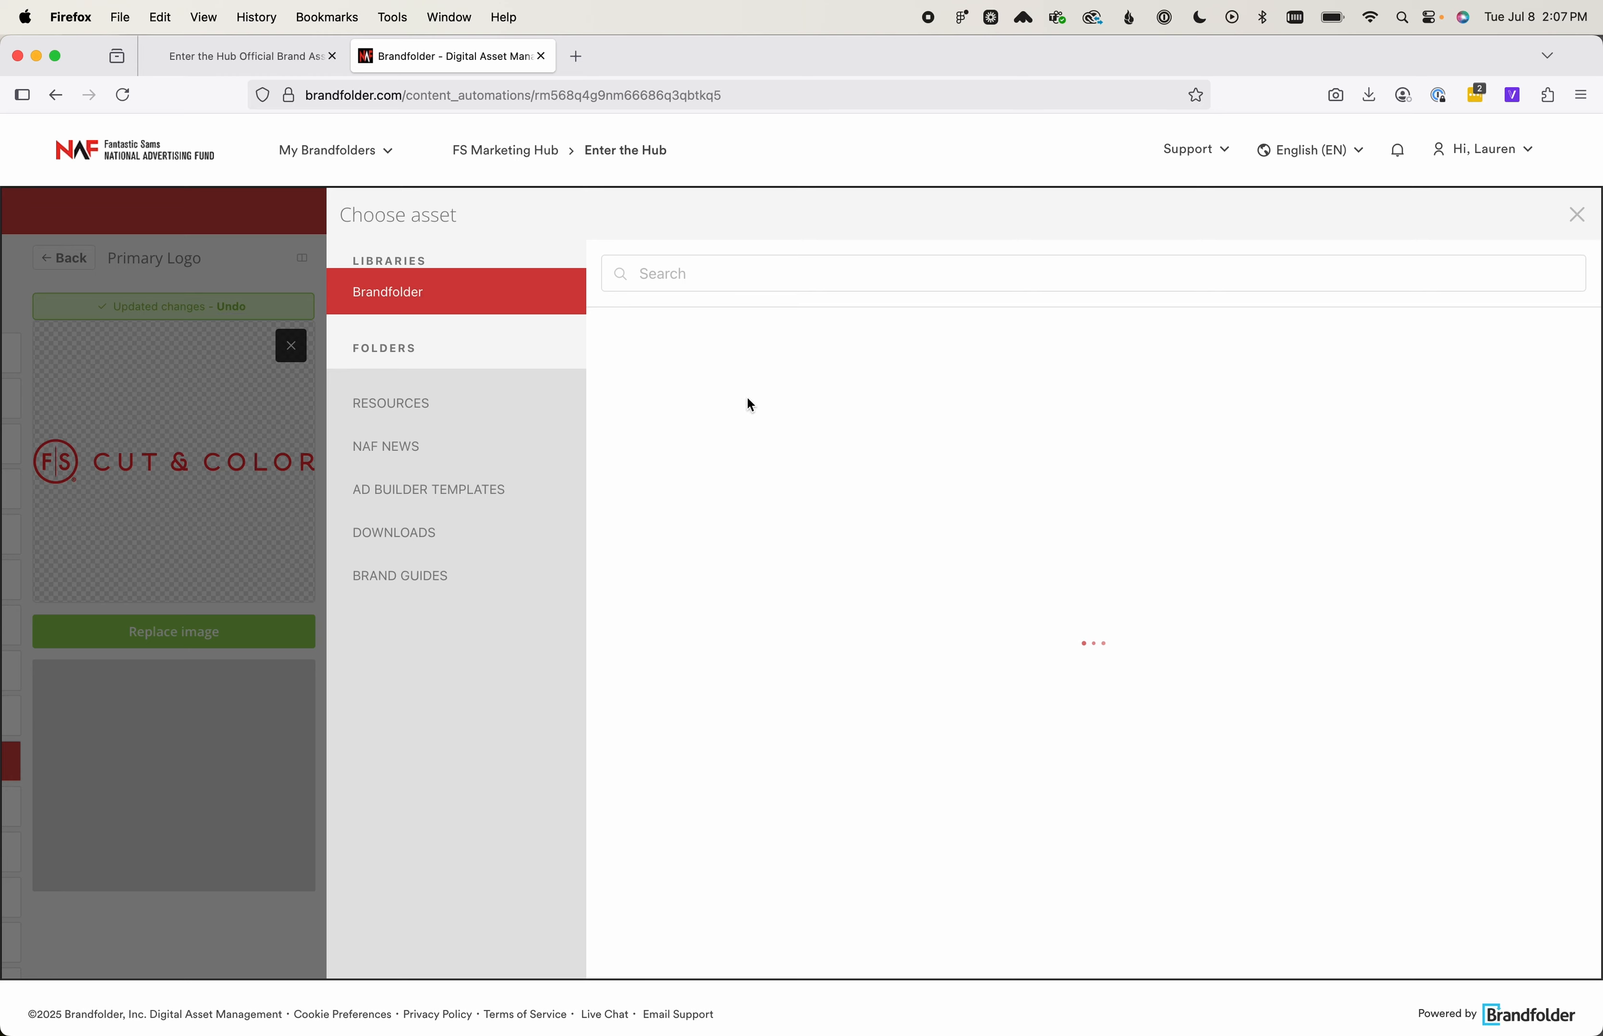
mouse_move(874, 448)
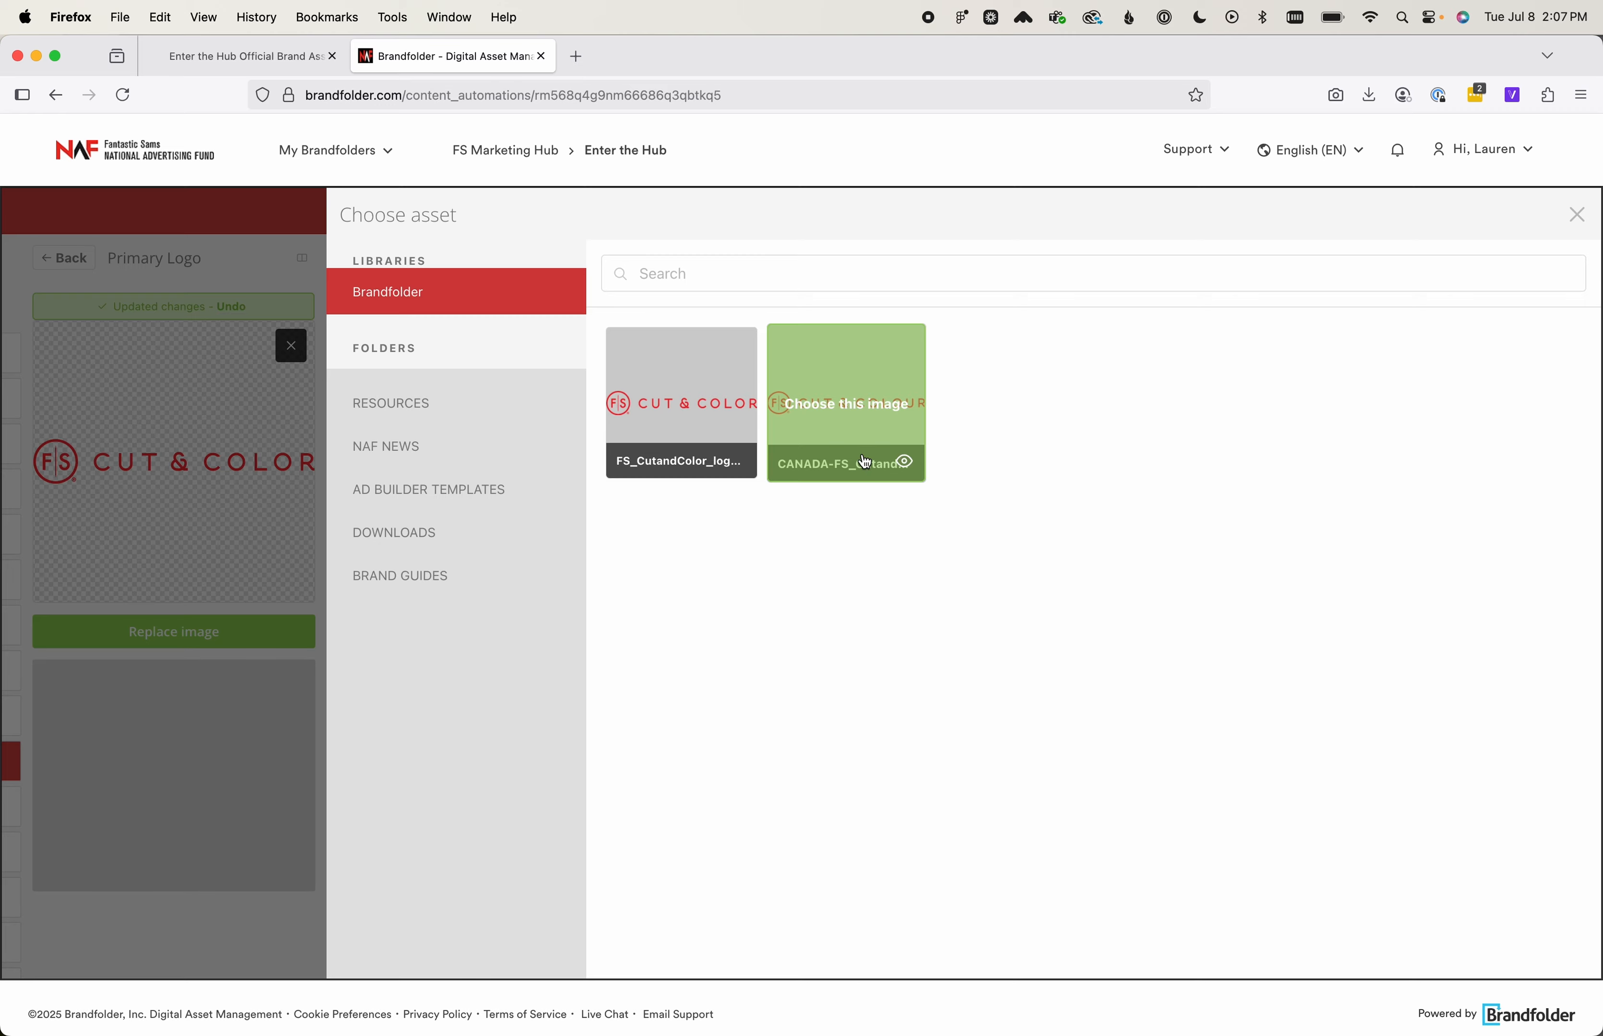
left_click(239, 797)
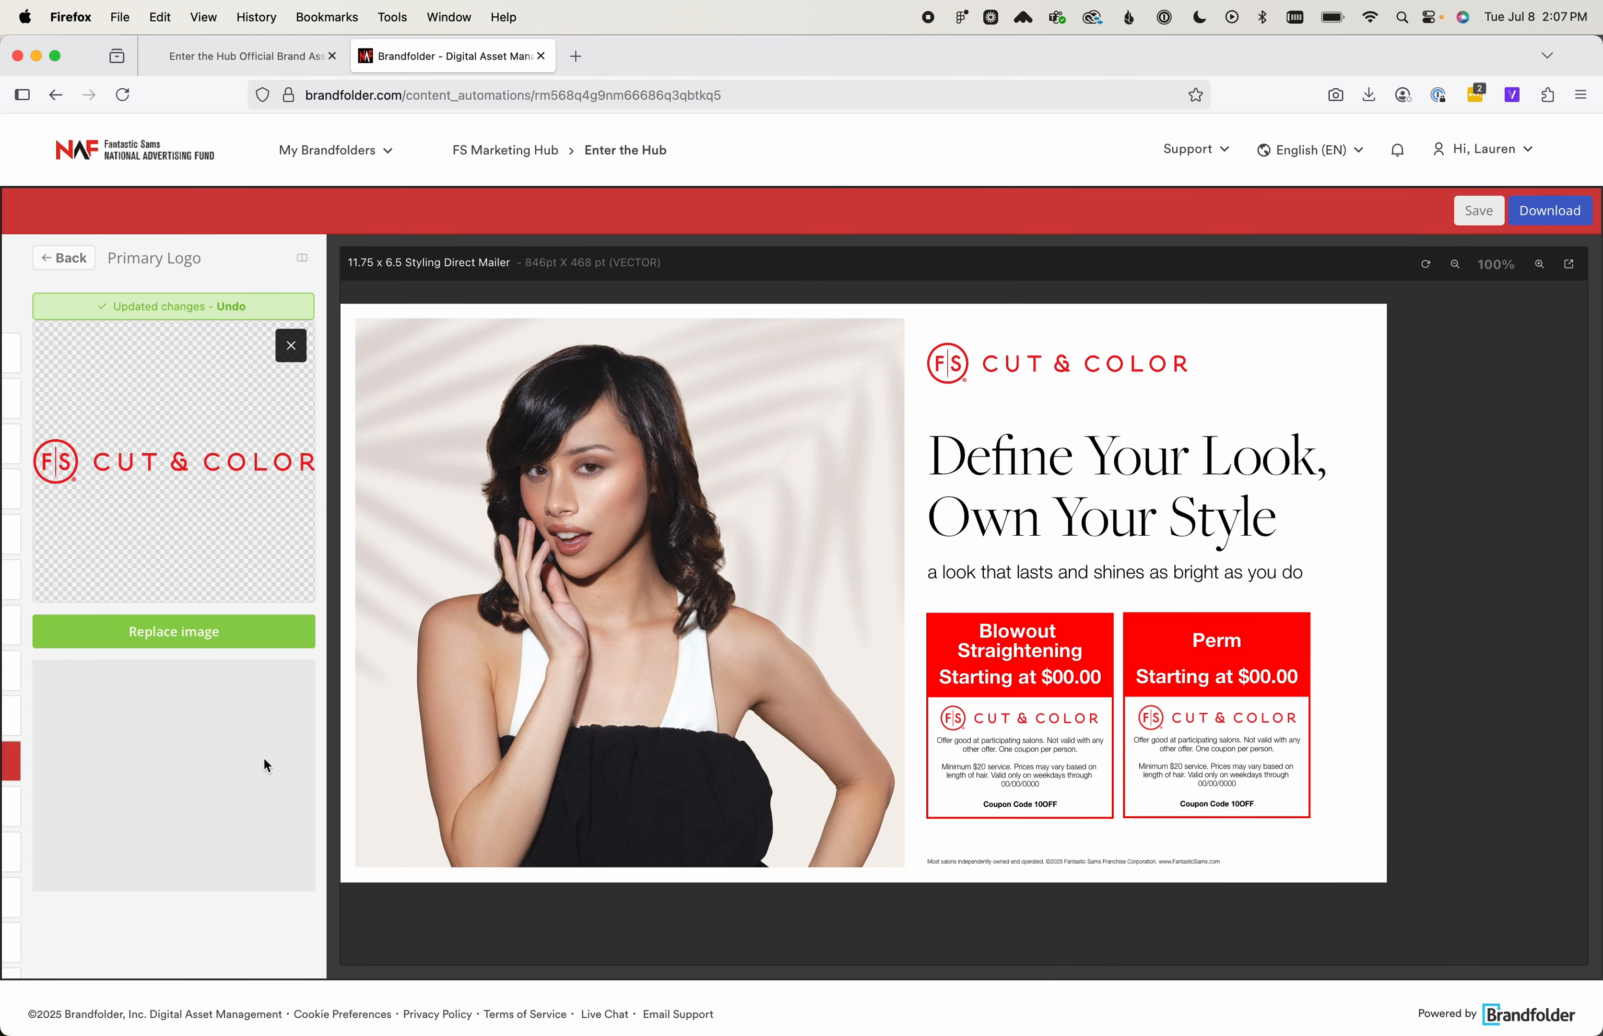
left_click(72, 263)
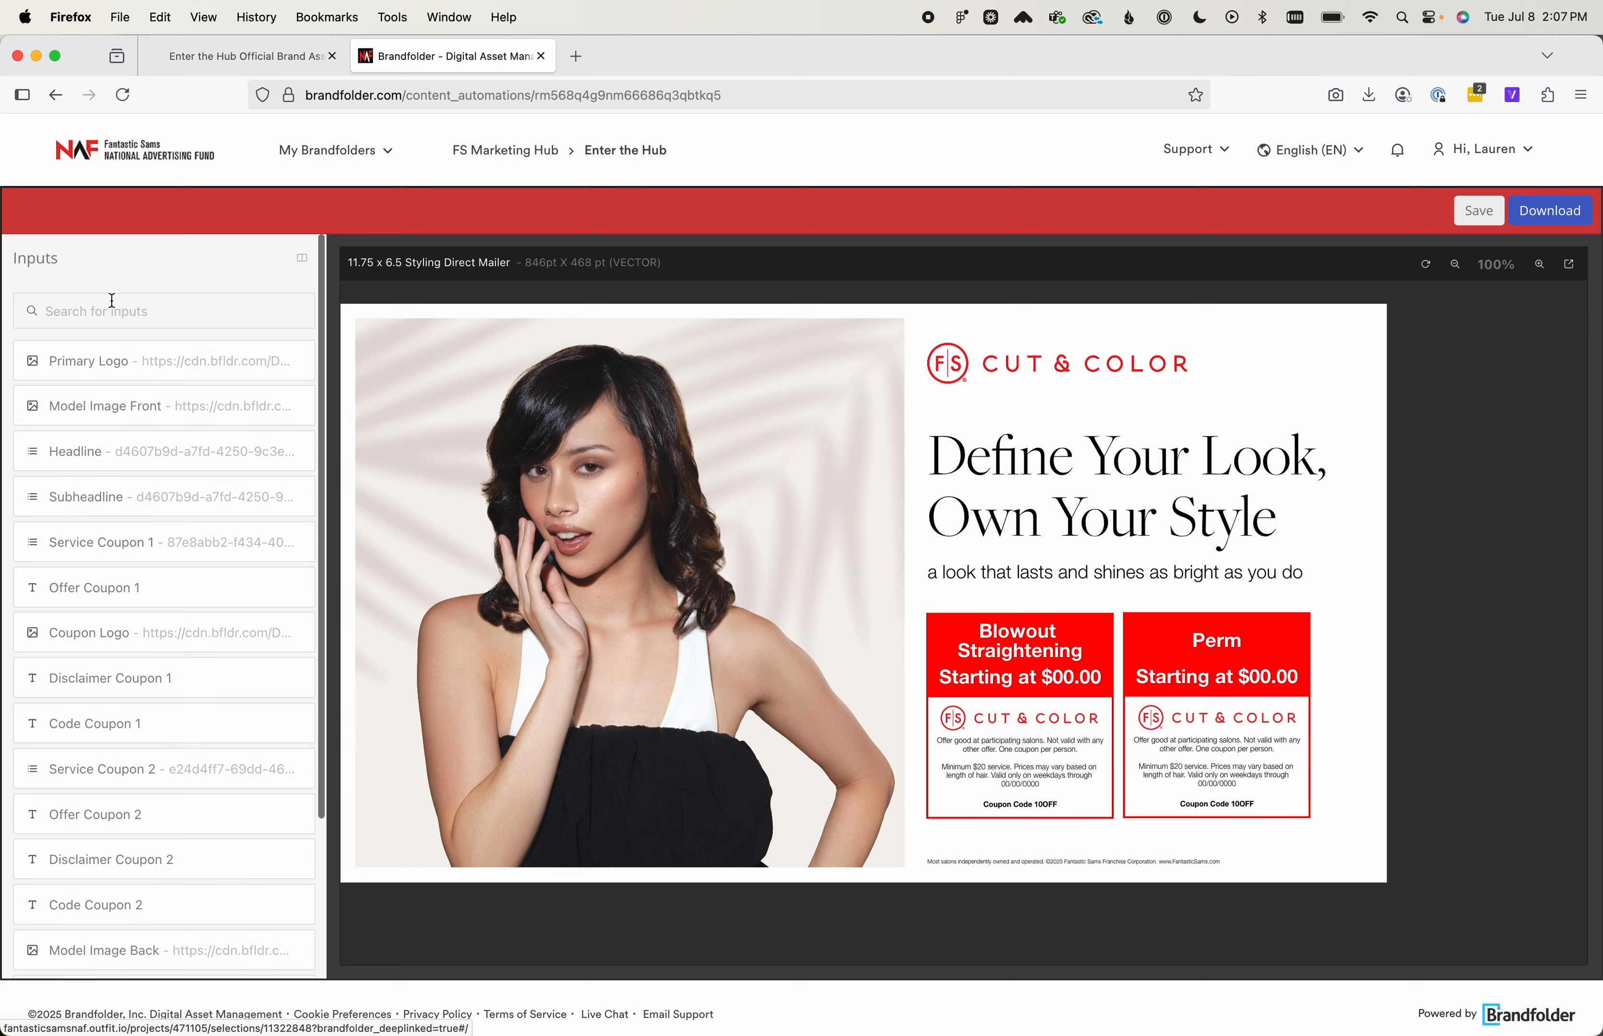
Replace the Model Image Front with library image 25-11 and return to the input list
scroll(169, 471, "down", 1)
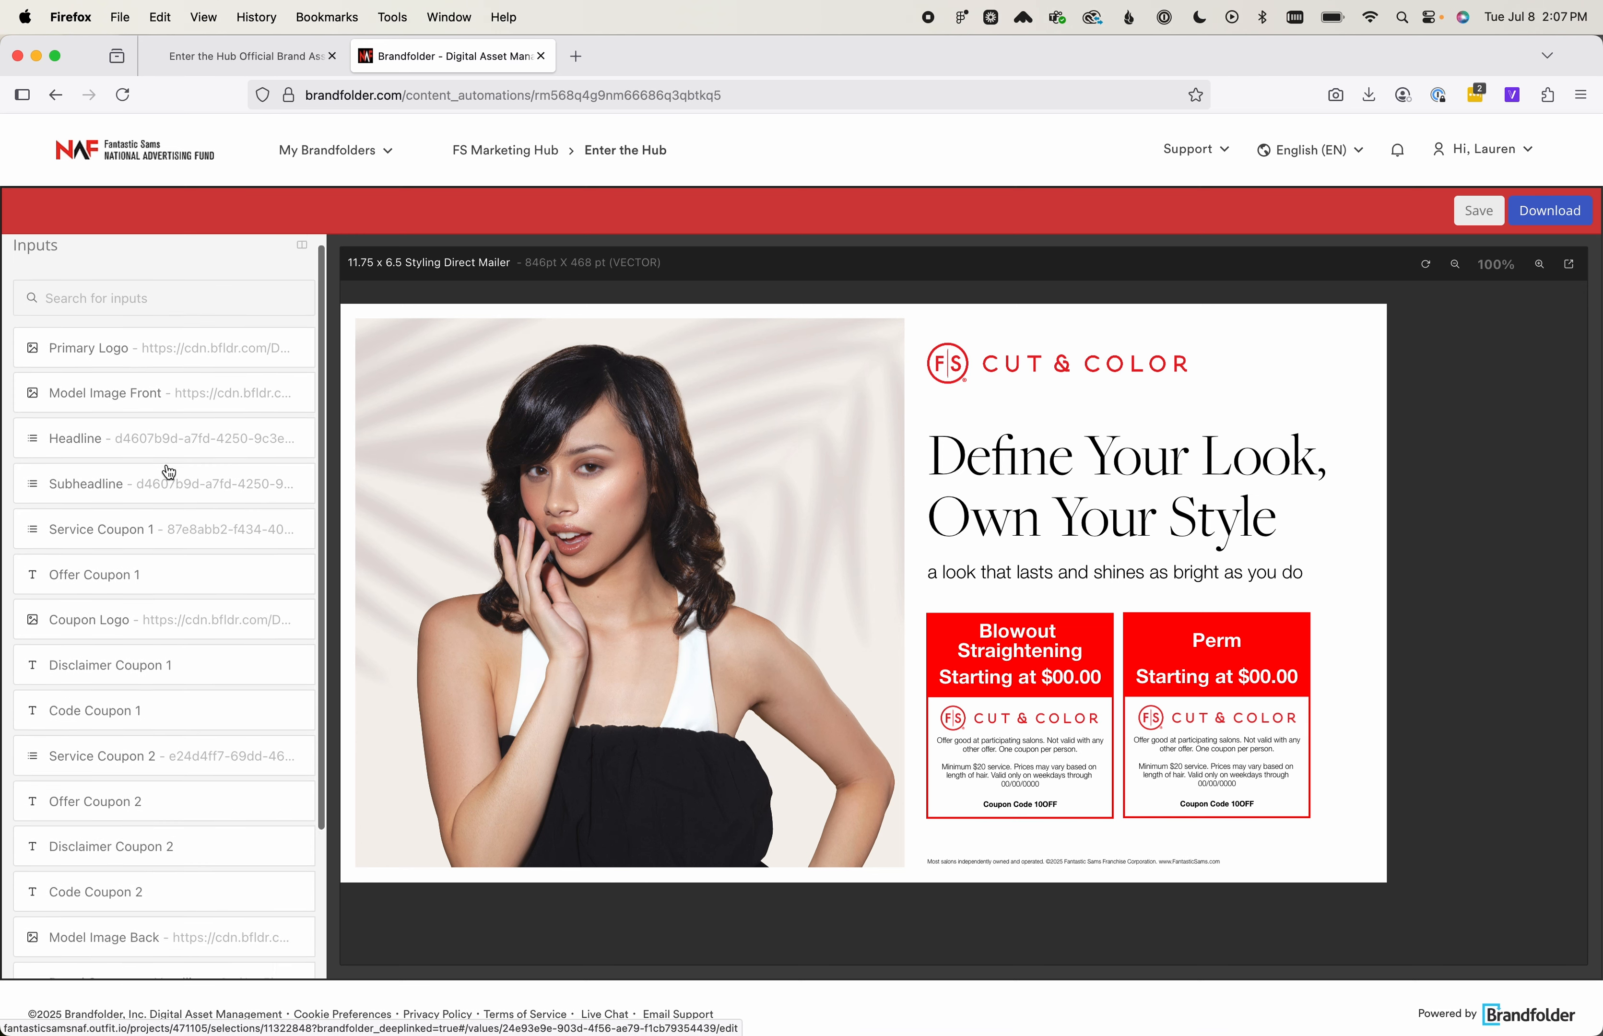
left_click(169, 402)
left_click(206, 638)
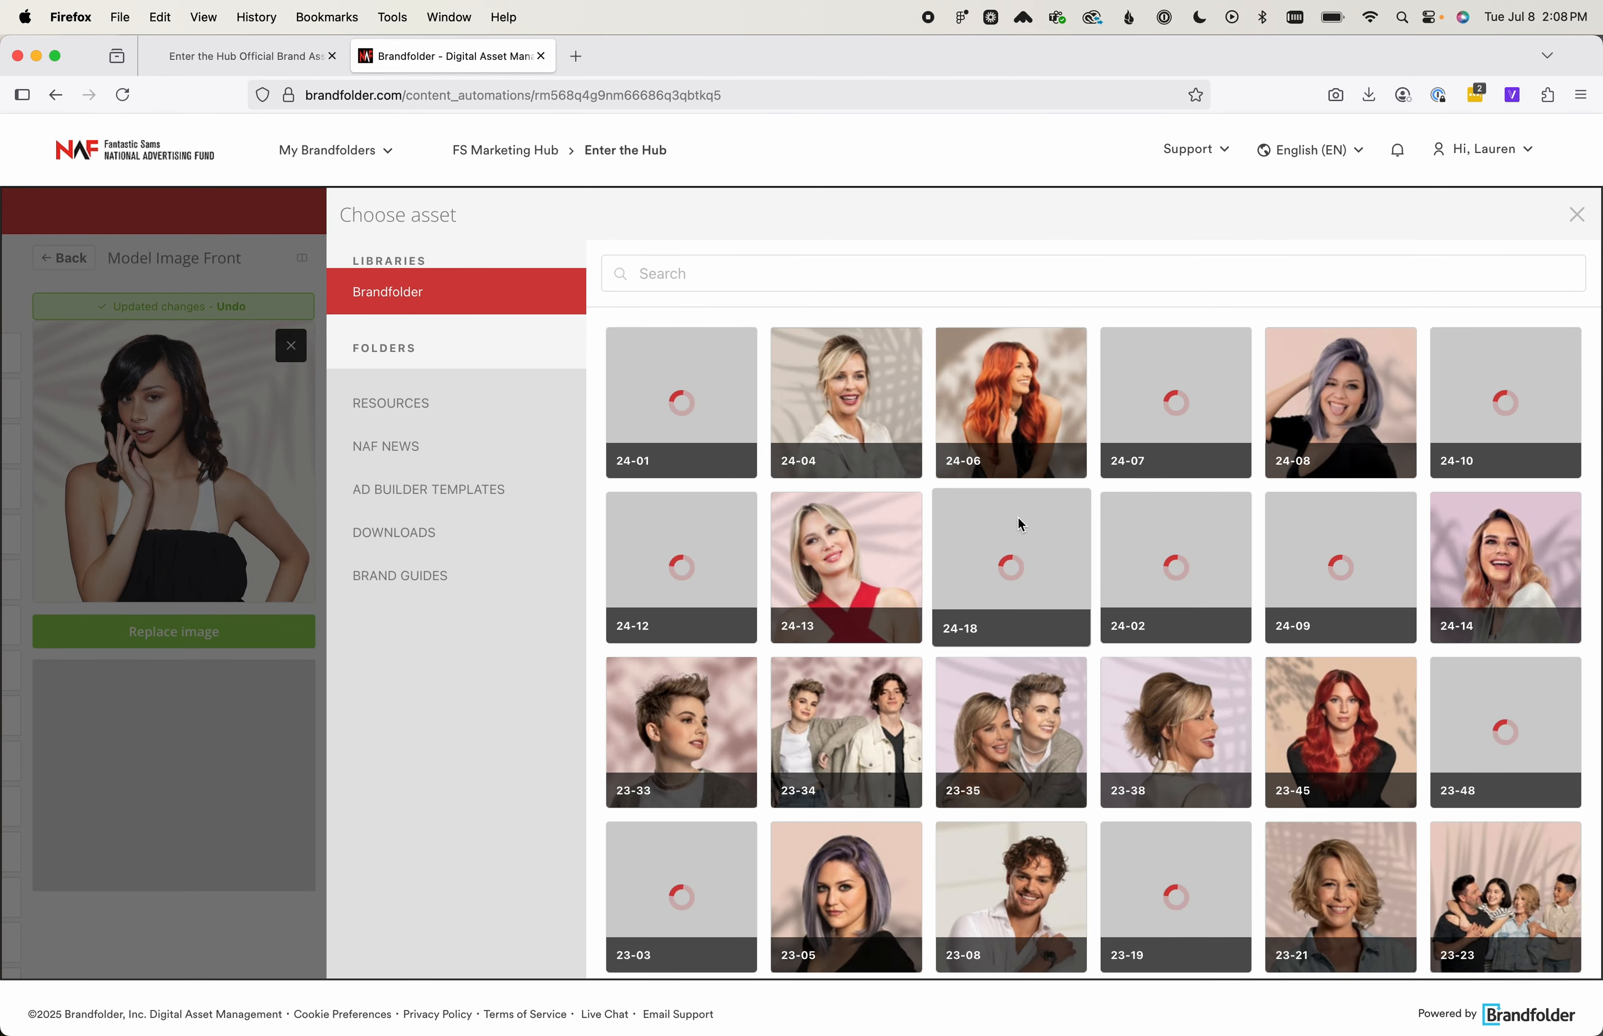
scroll(1020, 524, "down", 1)
scroll(1020, 524, "down", 5)
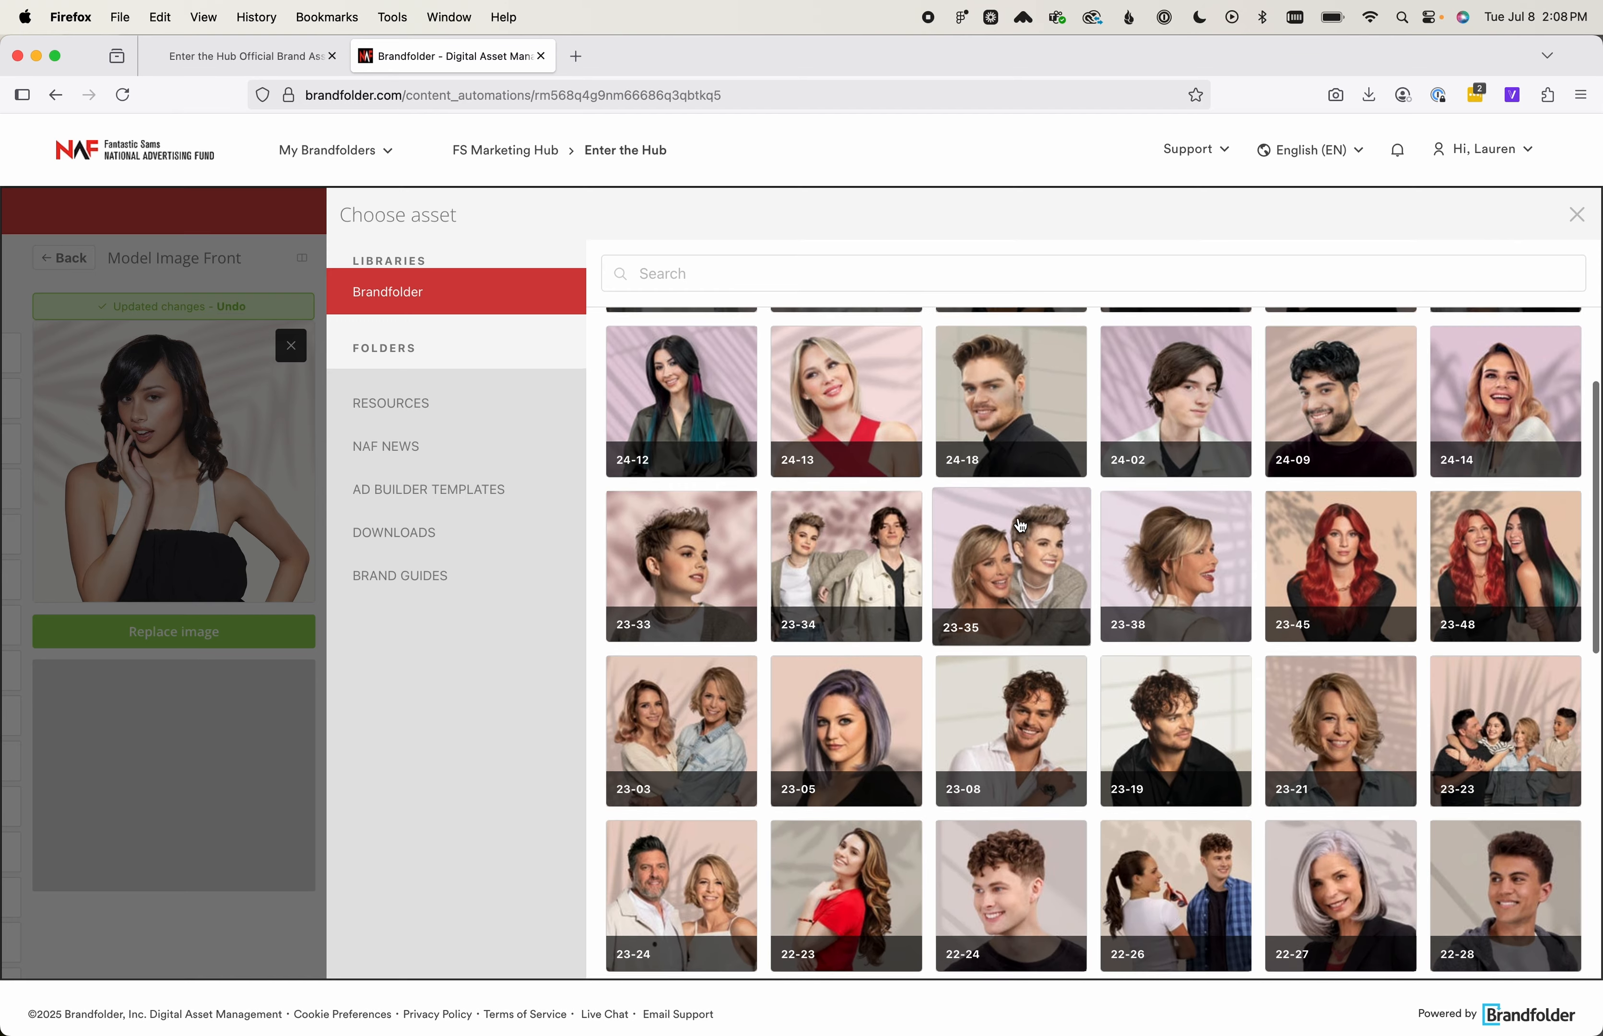
scroll(1020, 525, "down", 20)
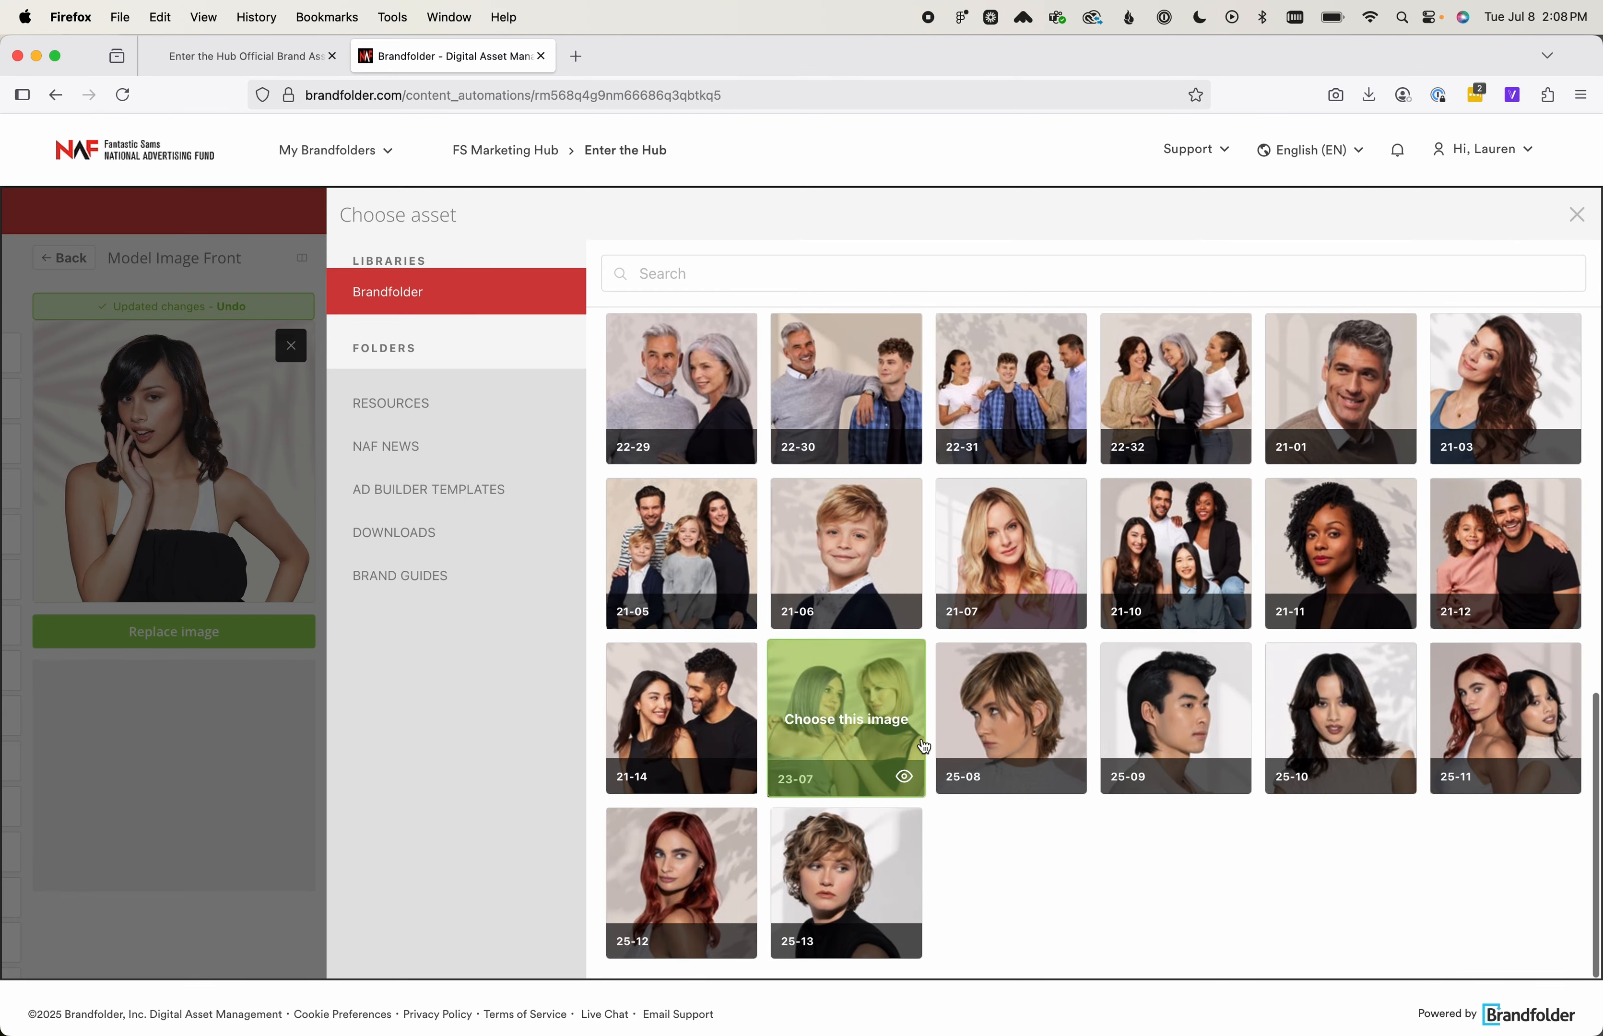
scroll(927, 743, "up", 4)
scroll(925, 737, "down", 5)
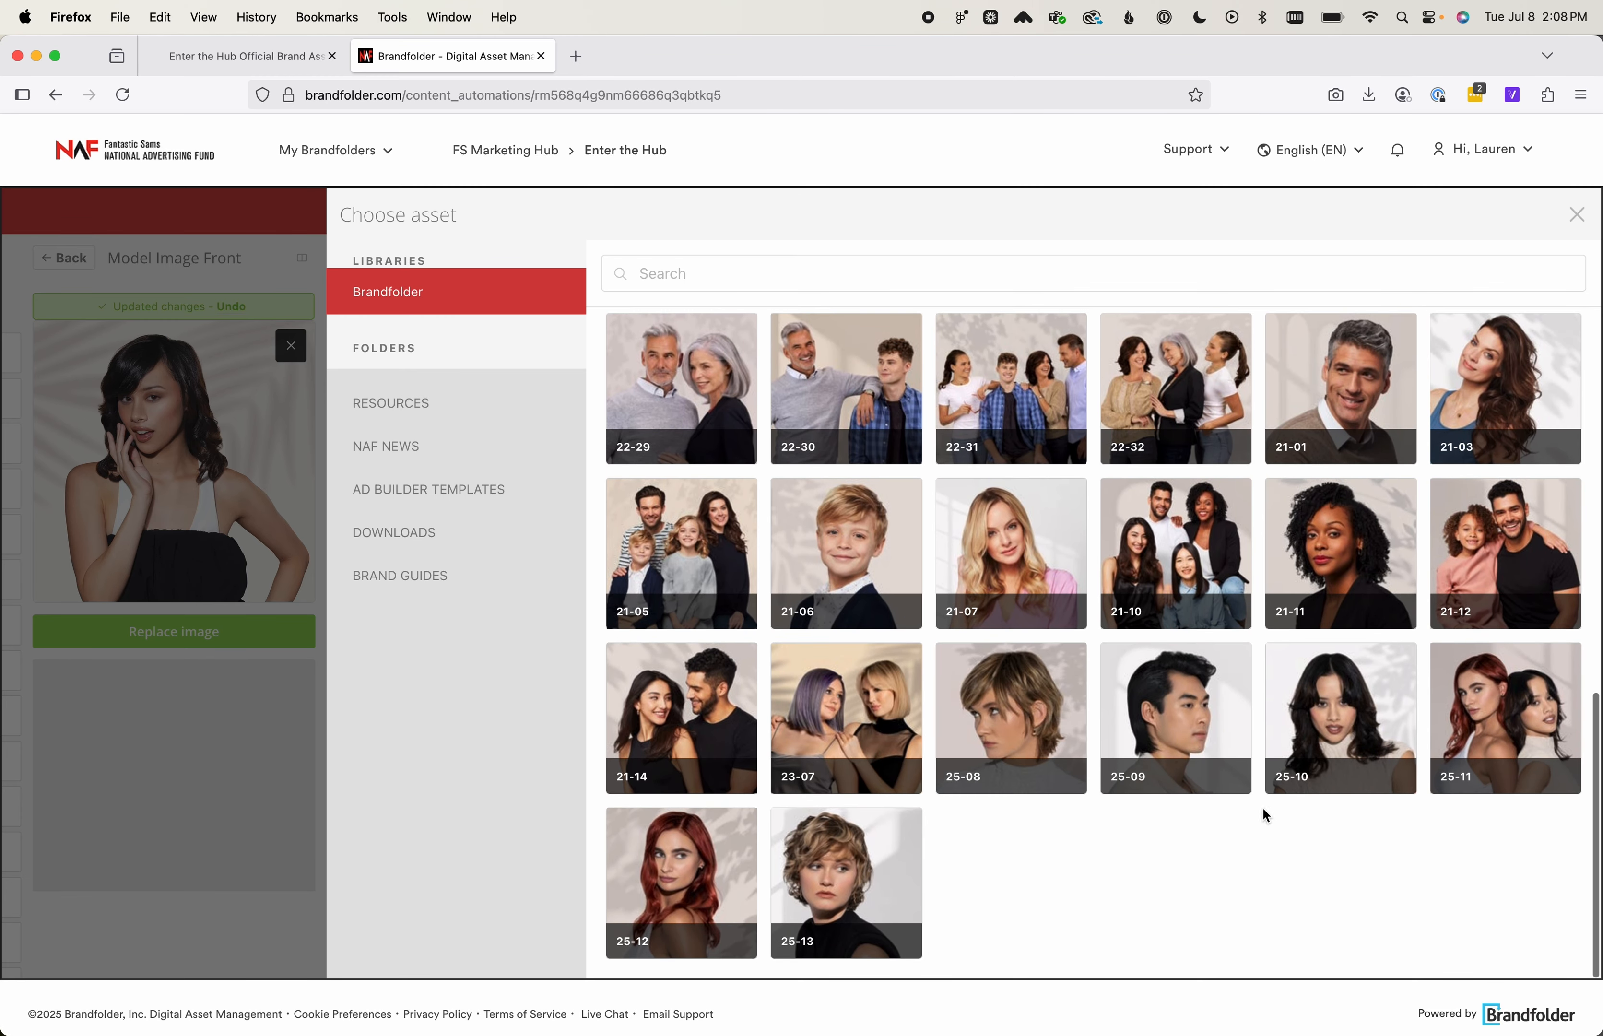
left_click(1503, 727)
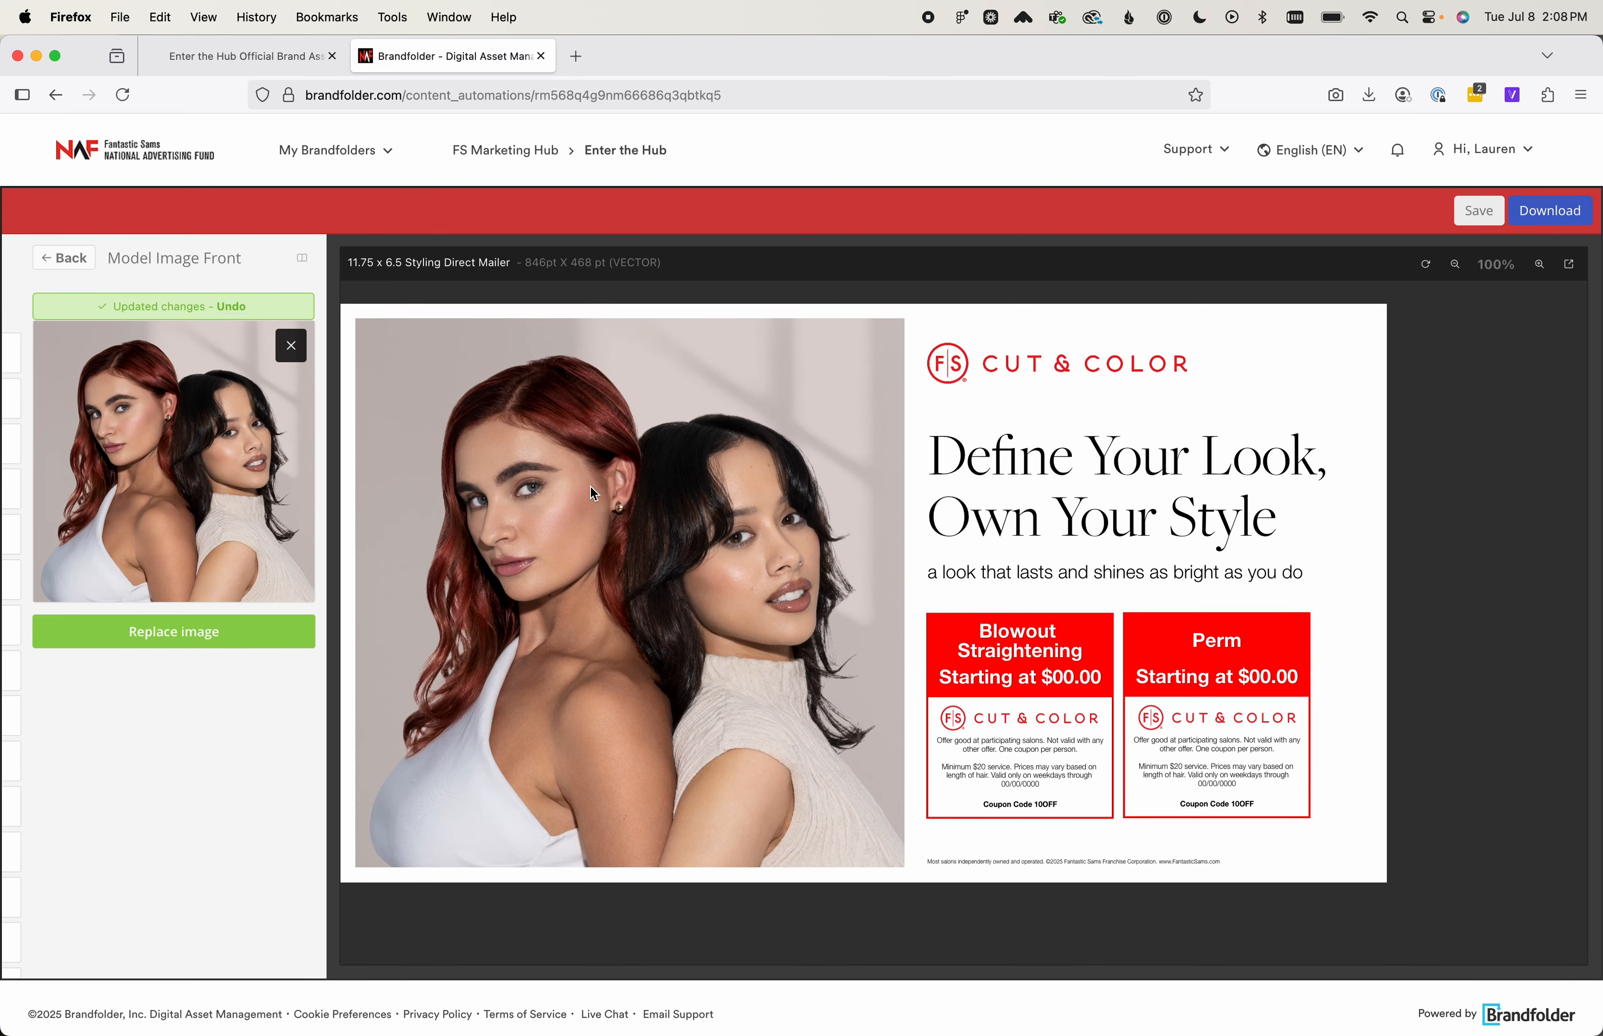
left_click(53, 259)
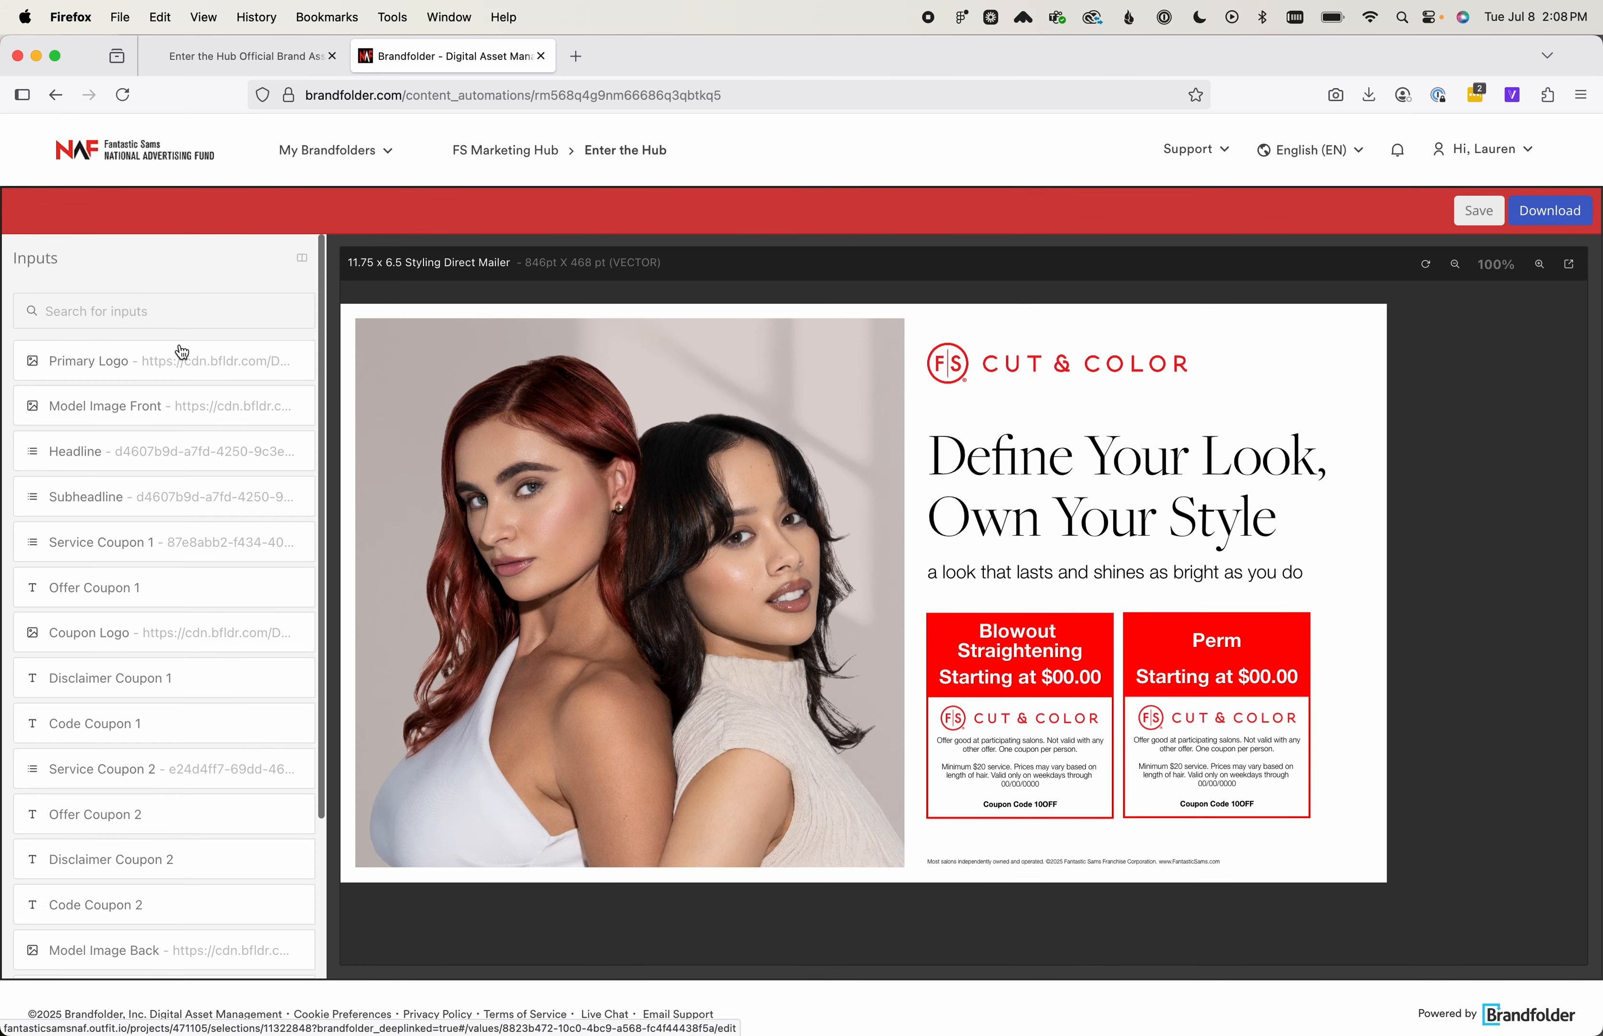
Set the mailer's Headline to "Flawless and Fantastic Styling" and return to the input list
left_click(201, 456)
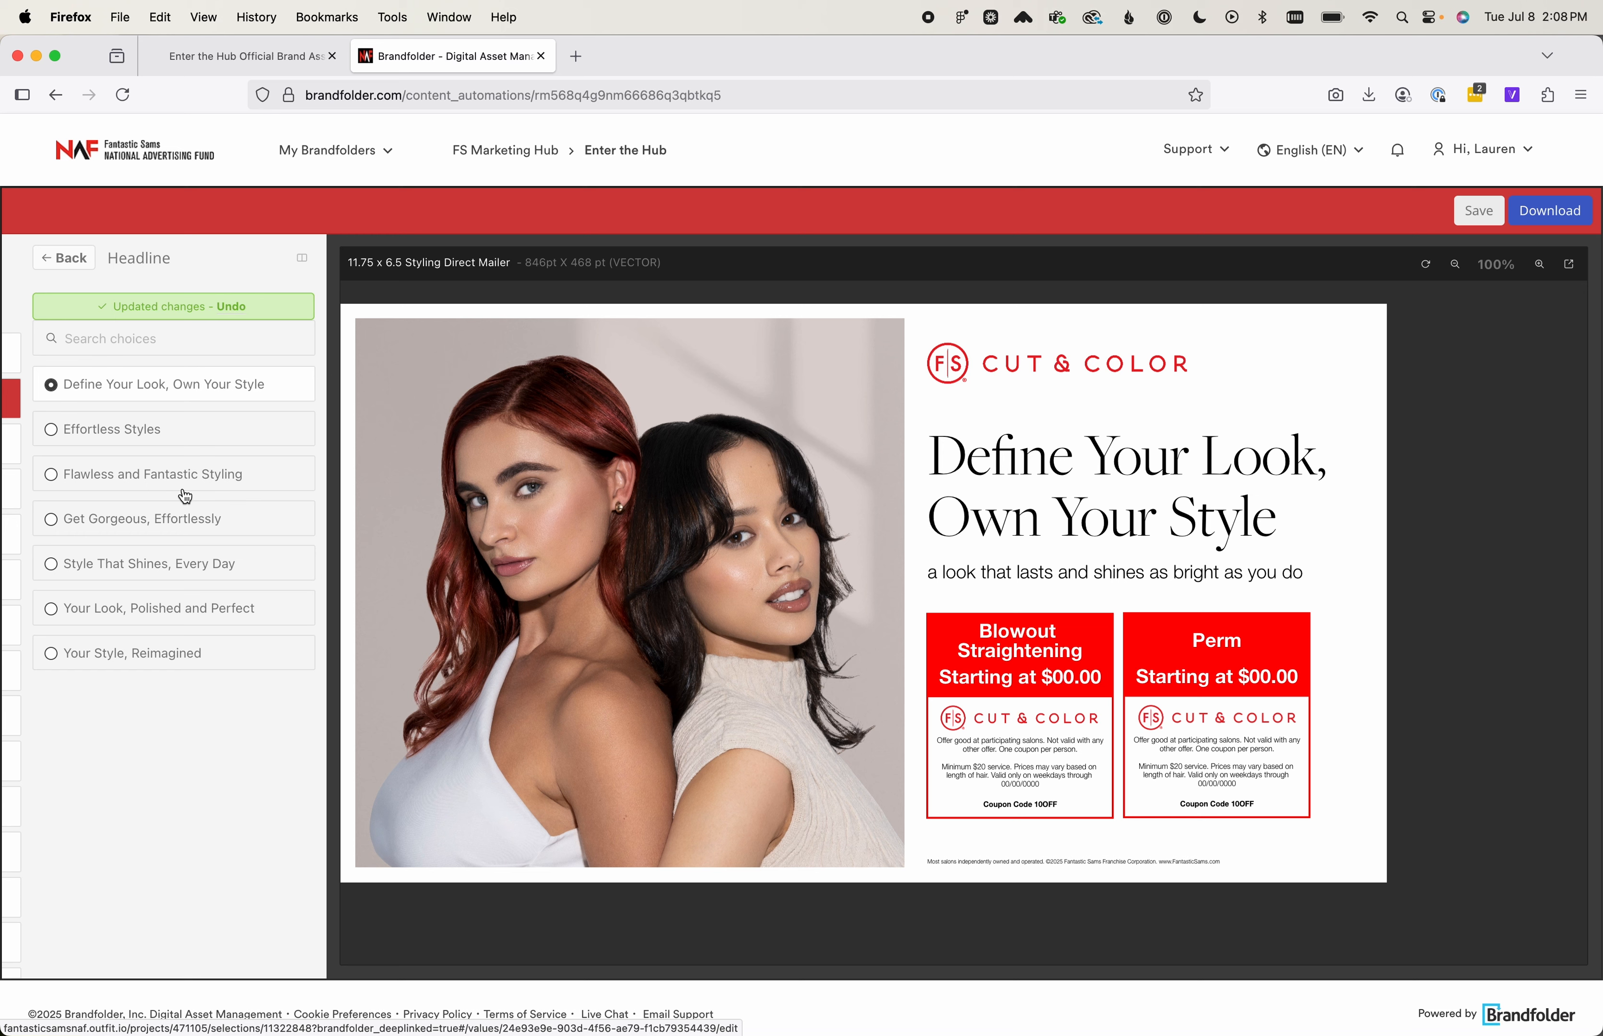
left_click(113, 480)
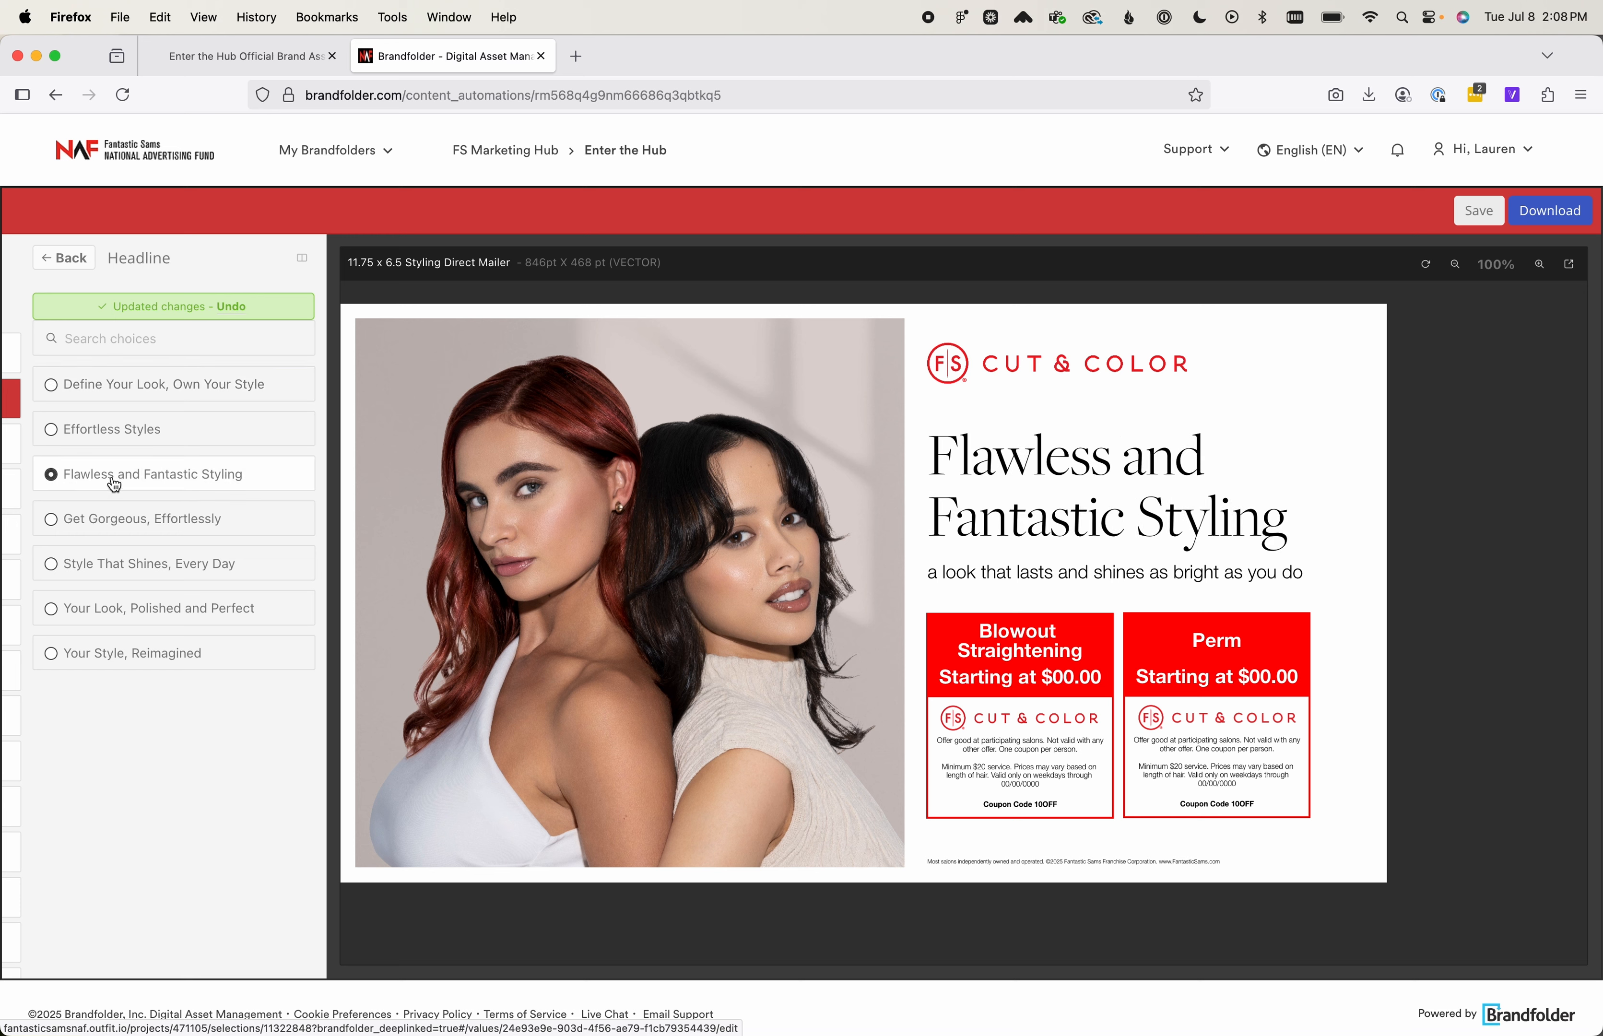
left_click(64, 258)
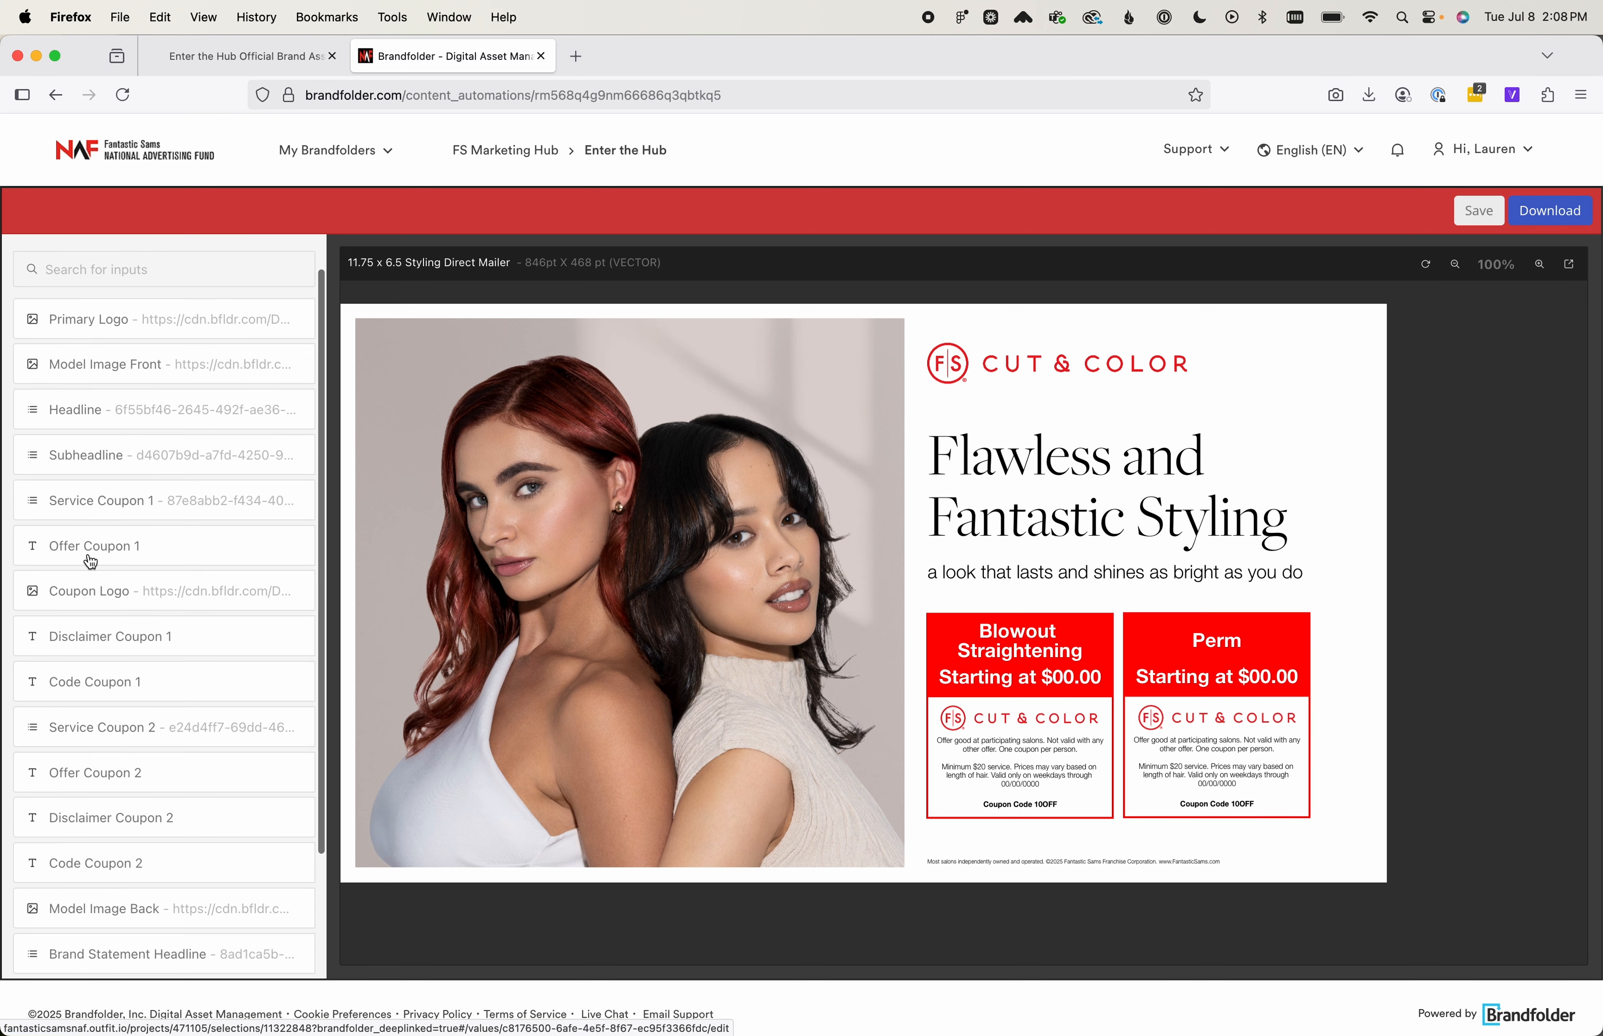
Set the Subheadline to "sleek or voluminous, the style that's perfectly you" and return to the input list
left_click(140, 470)
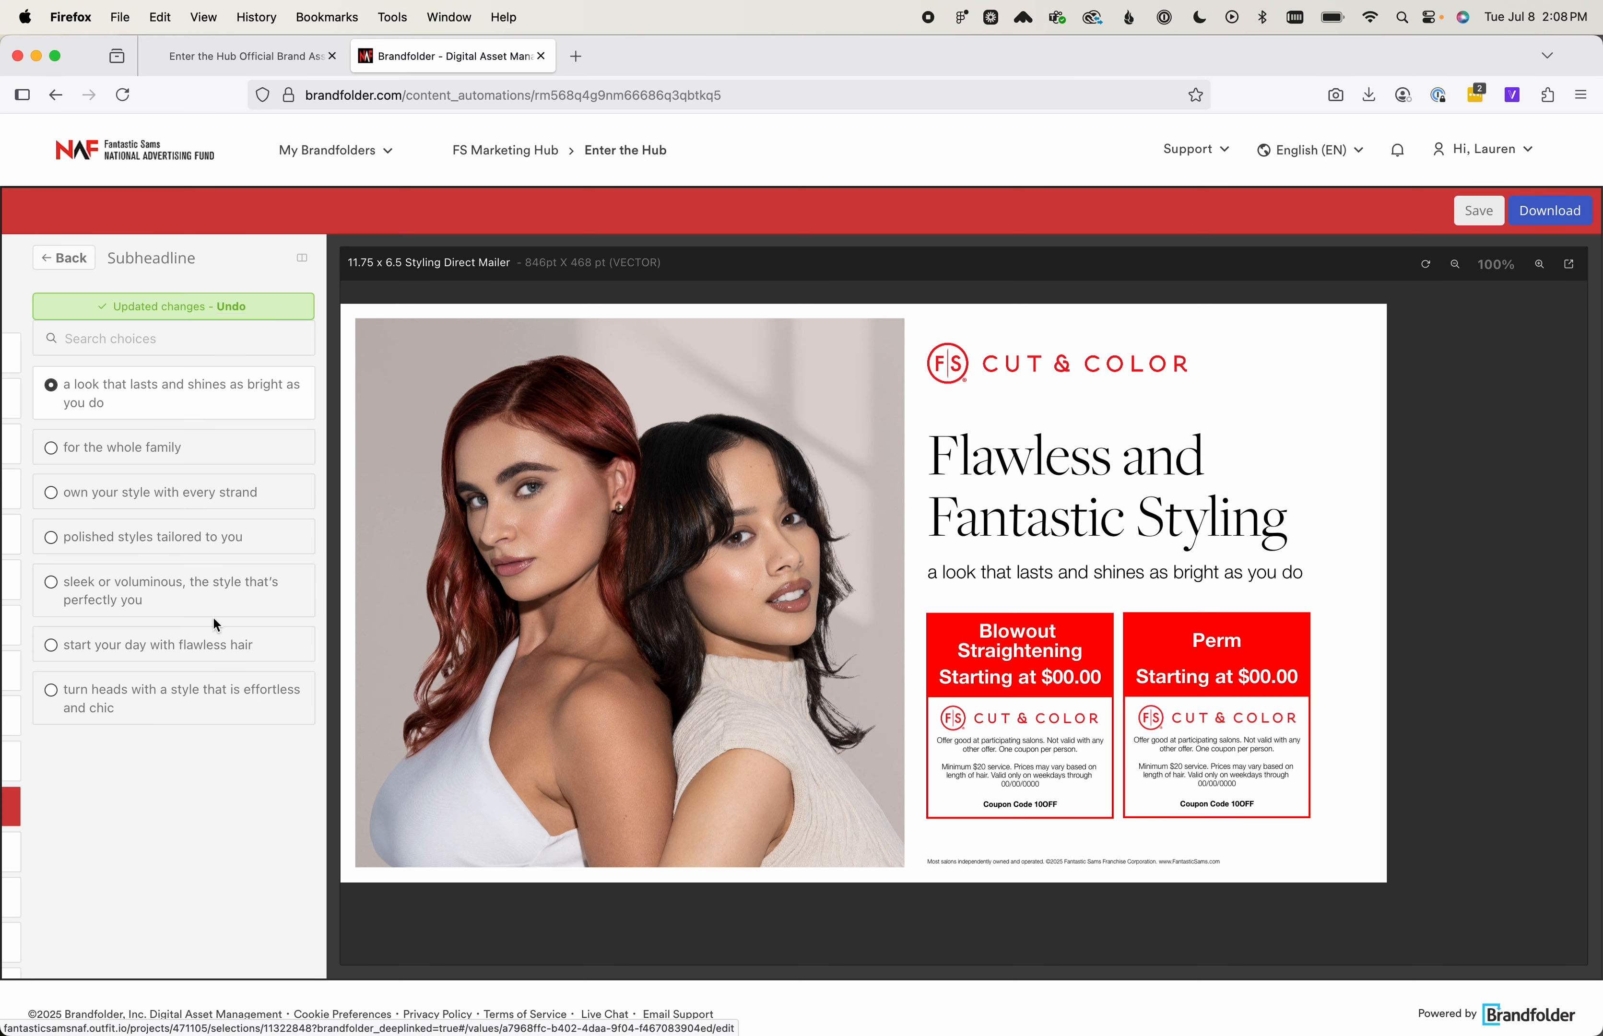
left_click(47, 583)
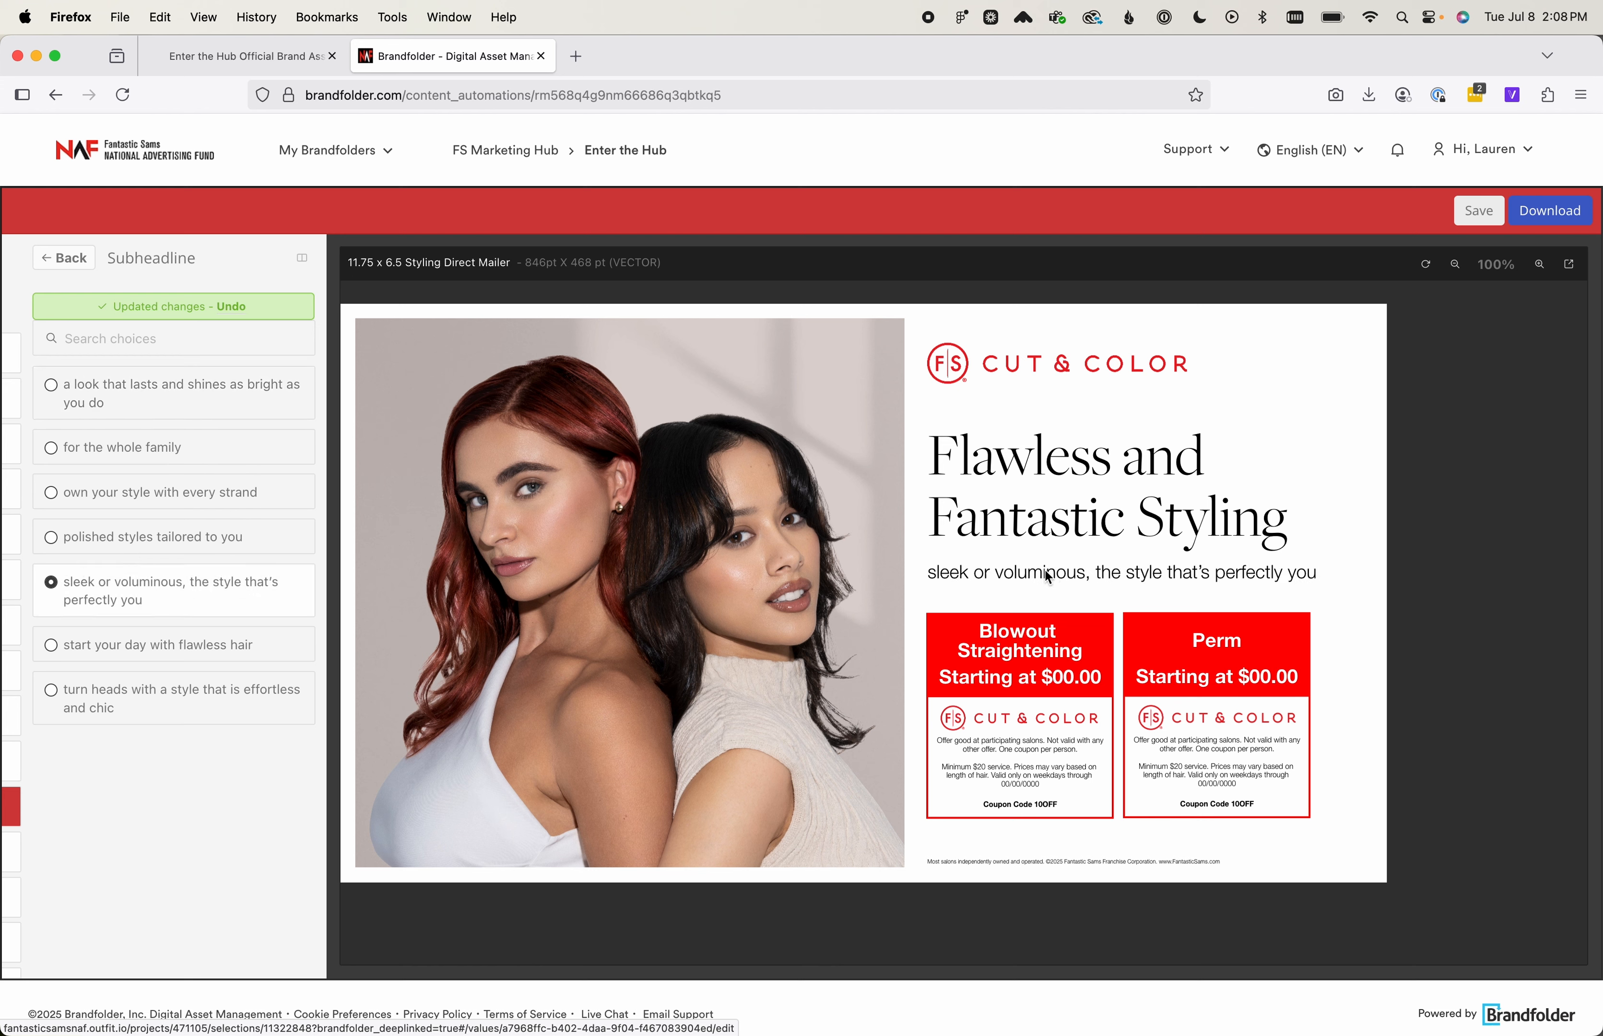
left_click(64, 259)
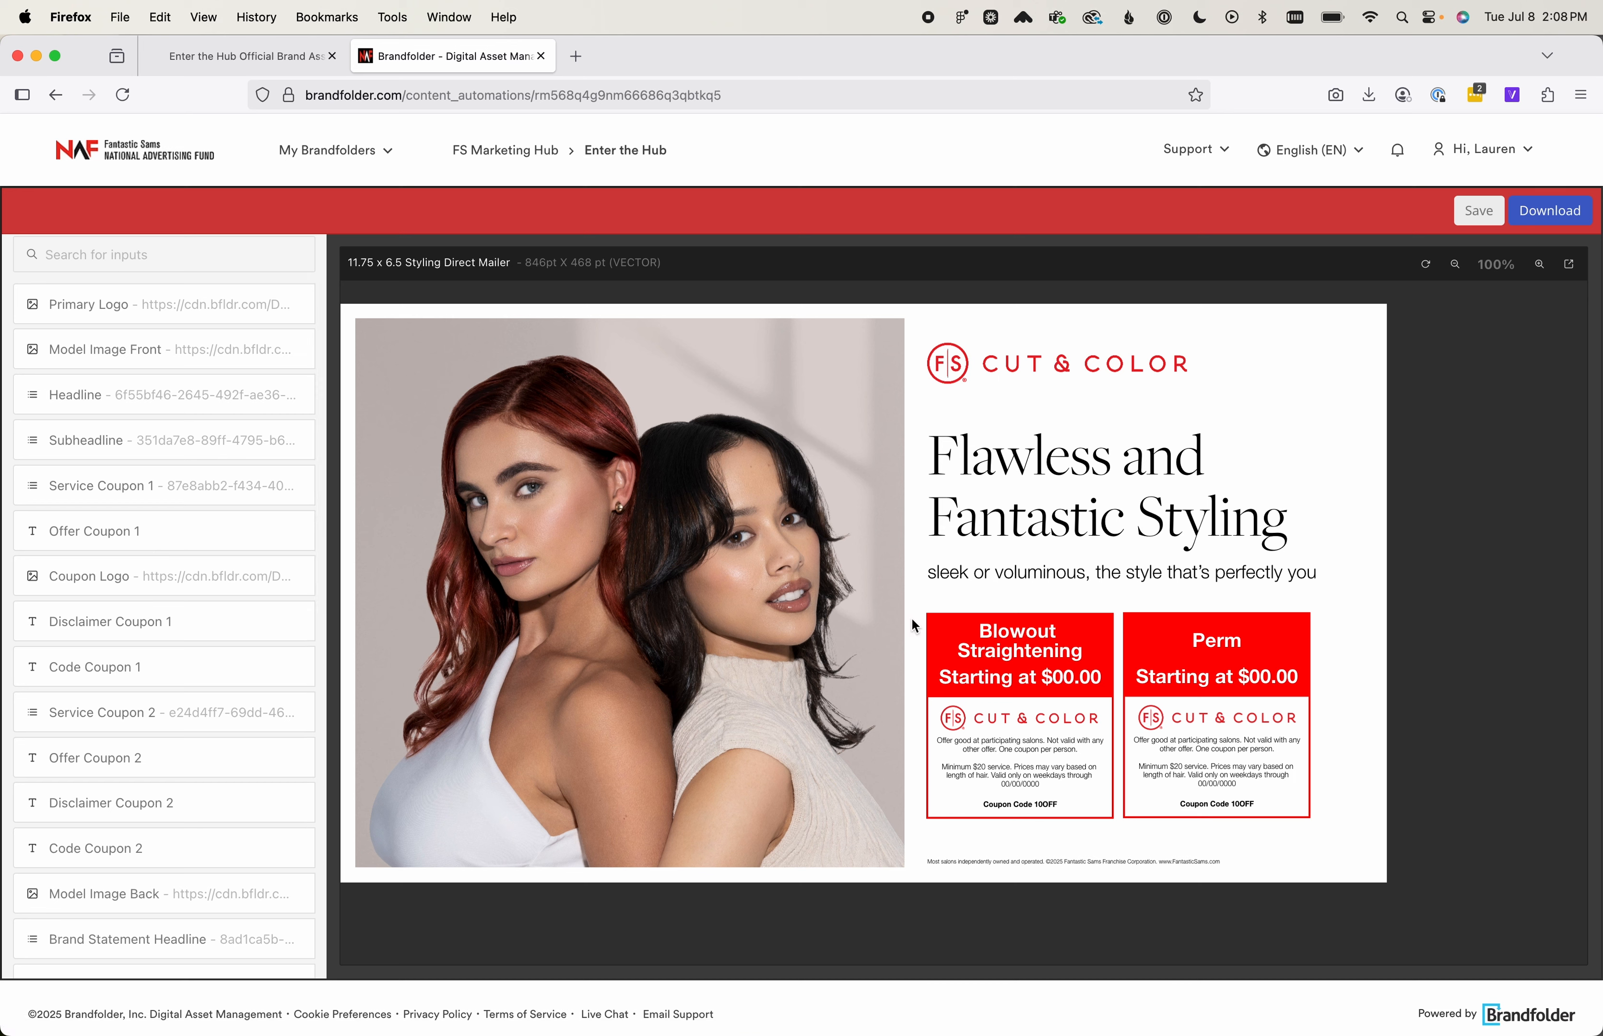
Set the service on the first coupon, Service Coupon 1, to Adult Haircut
left_click(143, 493)
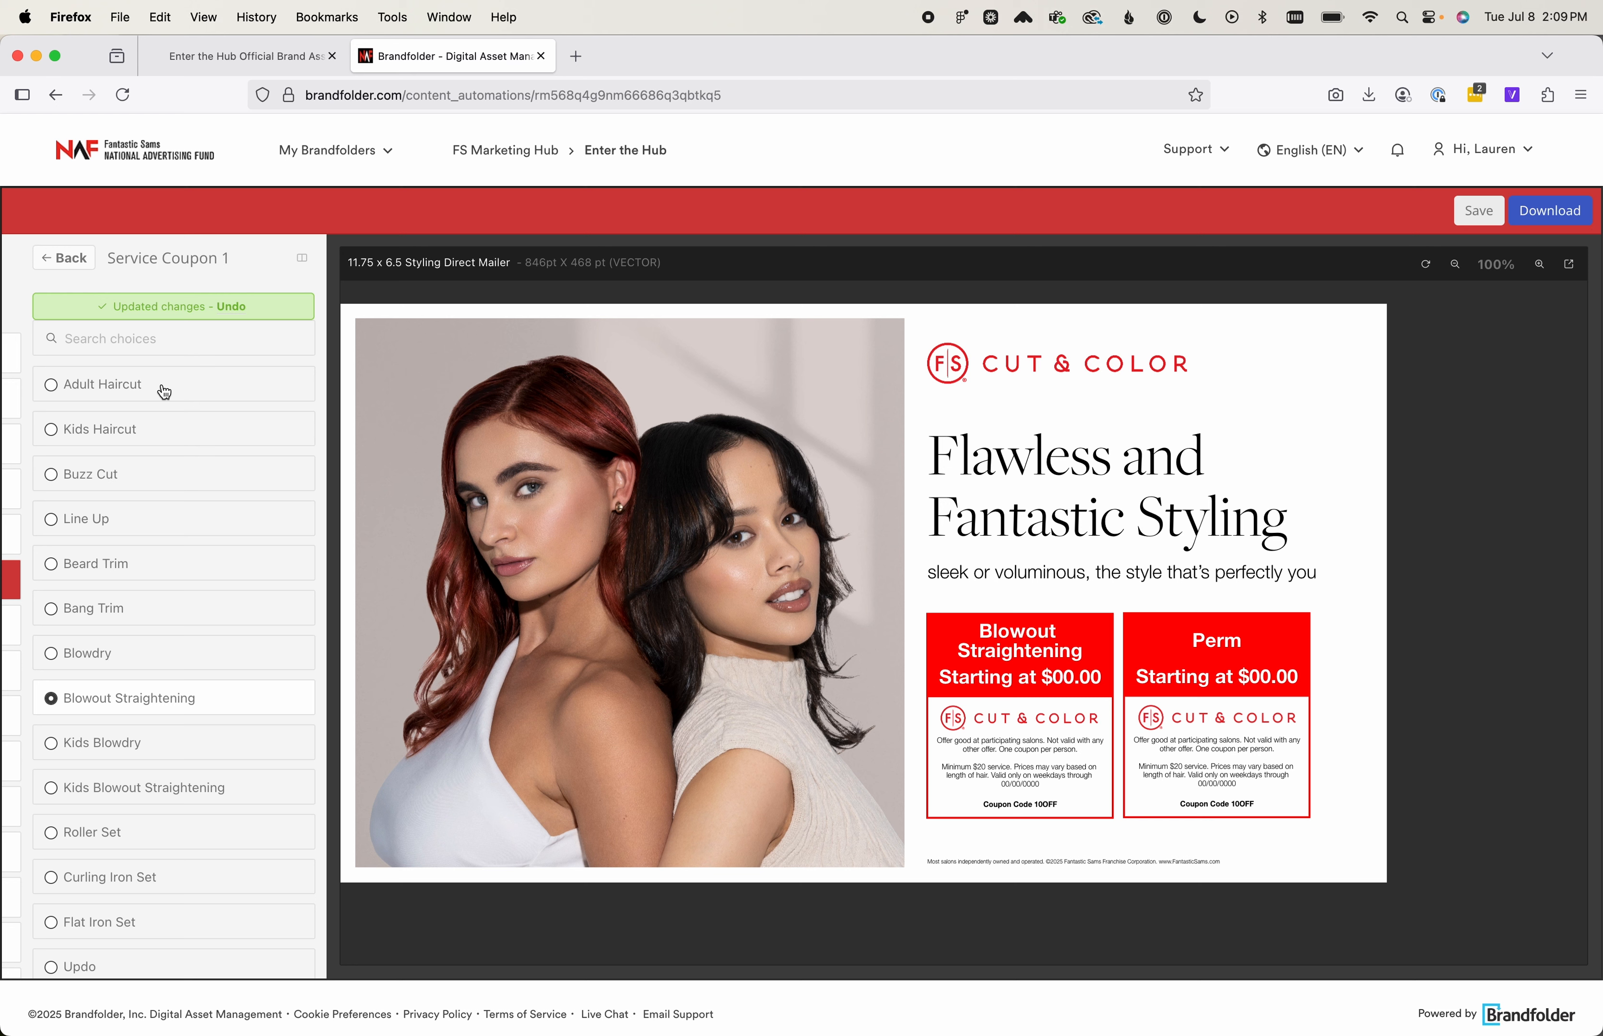
left_click(52, 390)
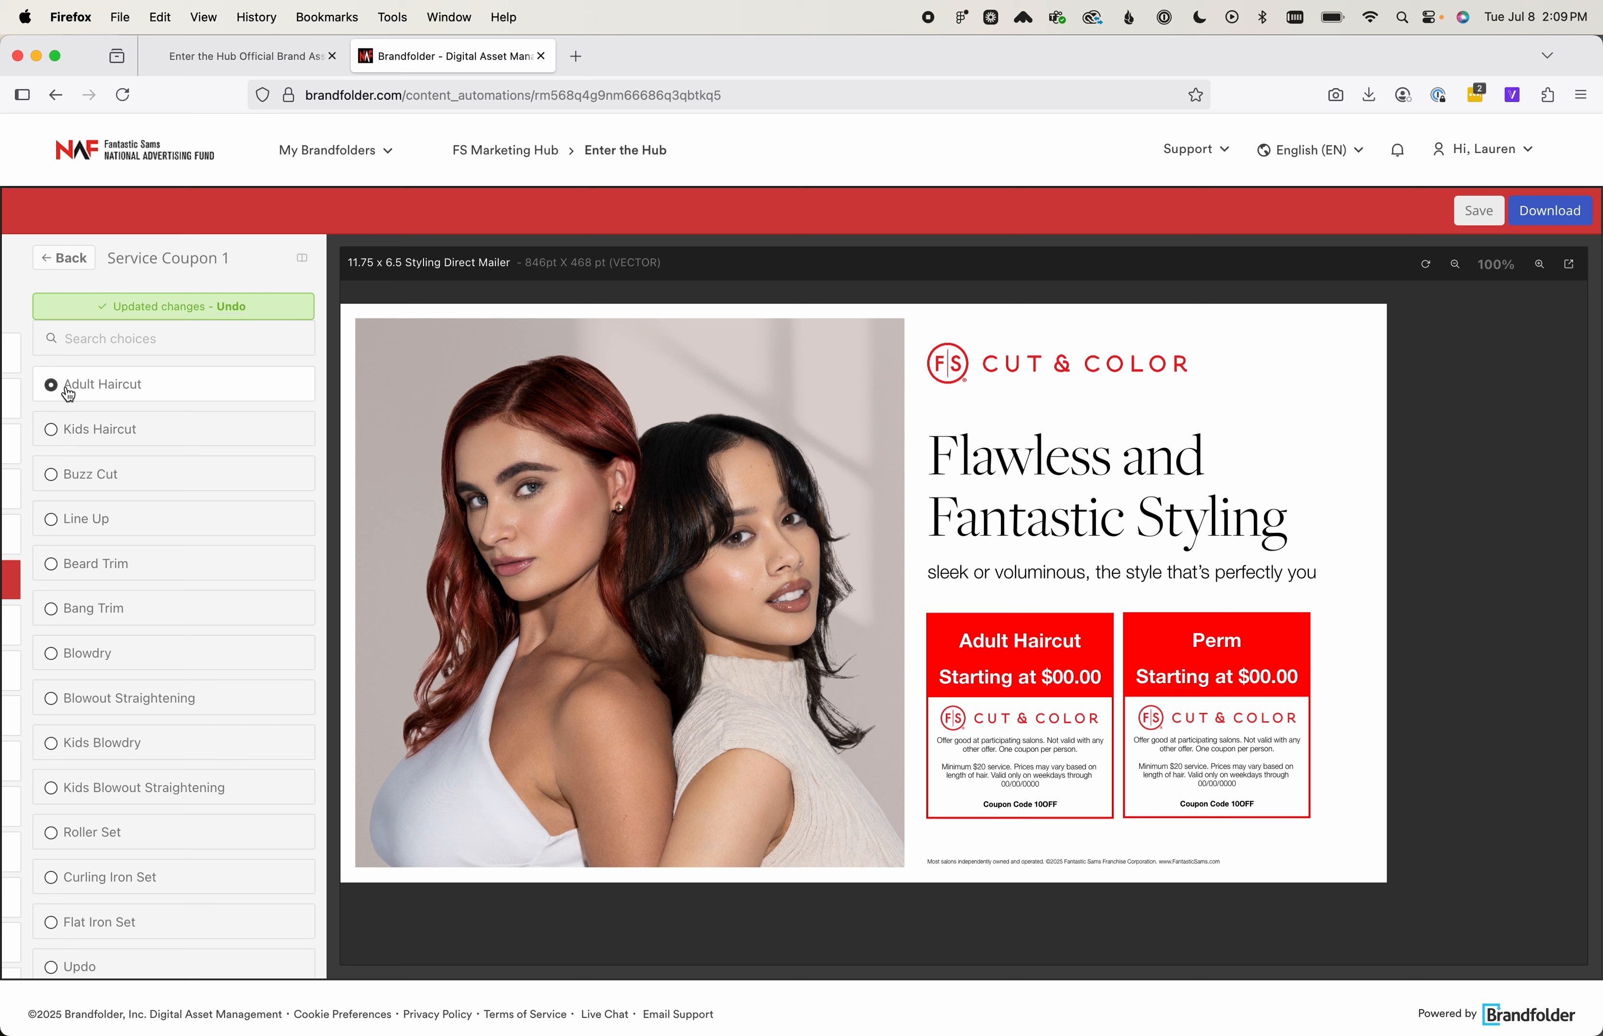
Set the first coupon's offer, Offer Coupon 1, to "$5 Off" and return to the input list
left_click(65, 269)
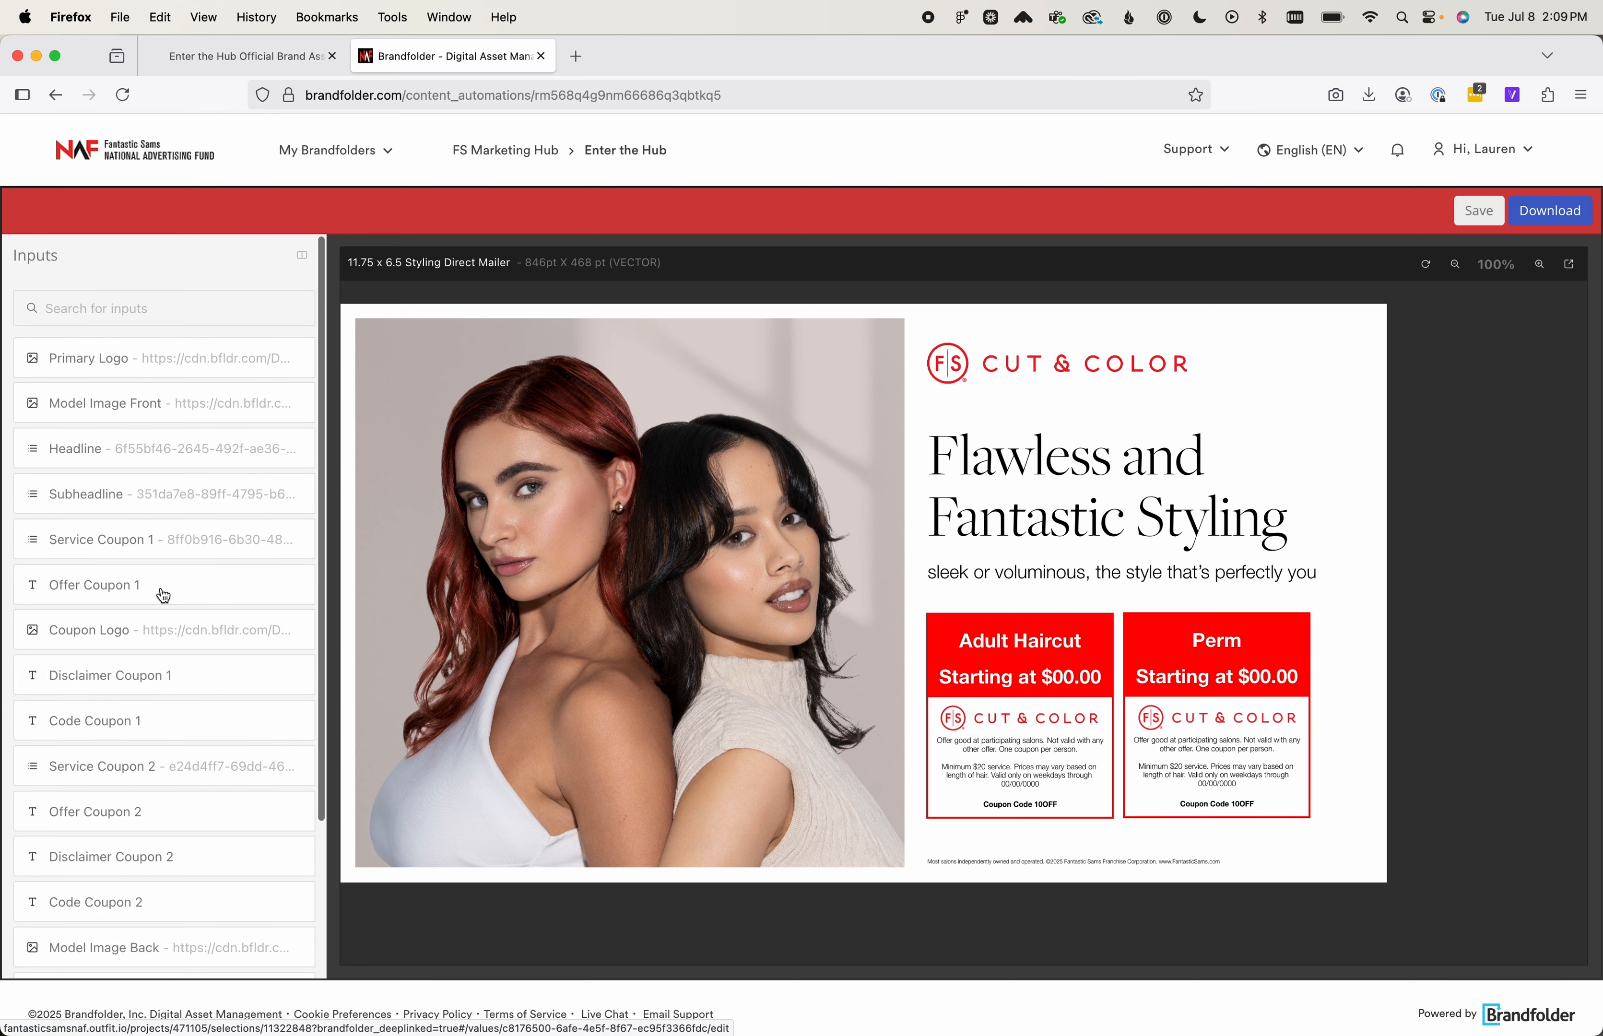
scroll(163, 595, "down", 1)
left_click_drag(162, 546, 148, 544)
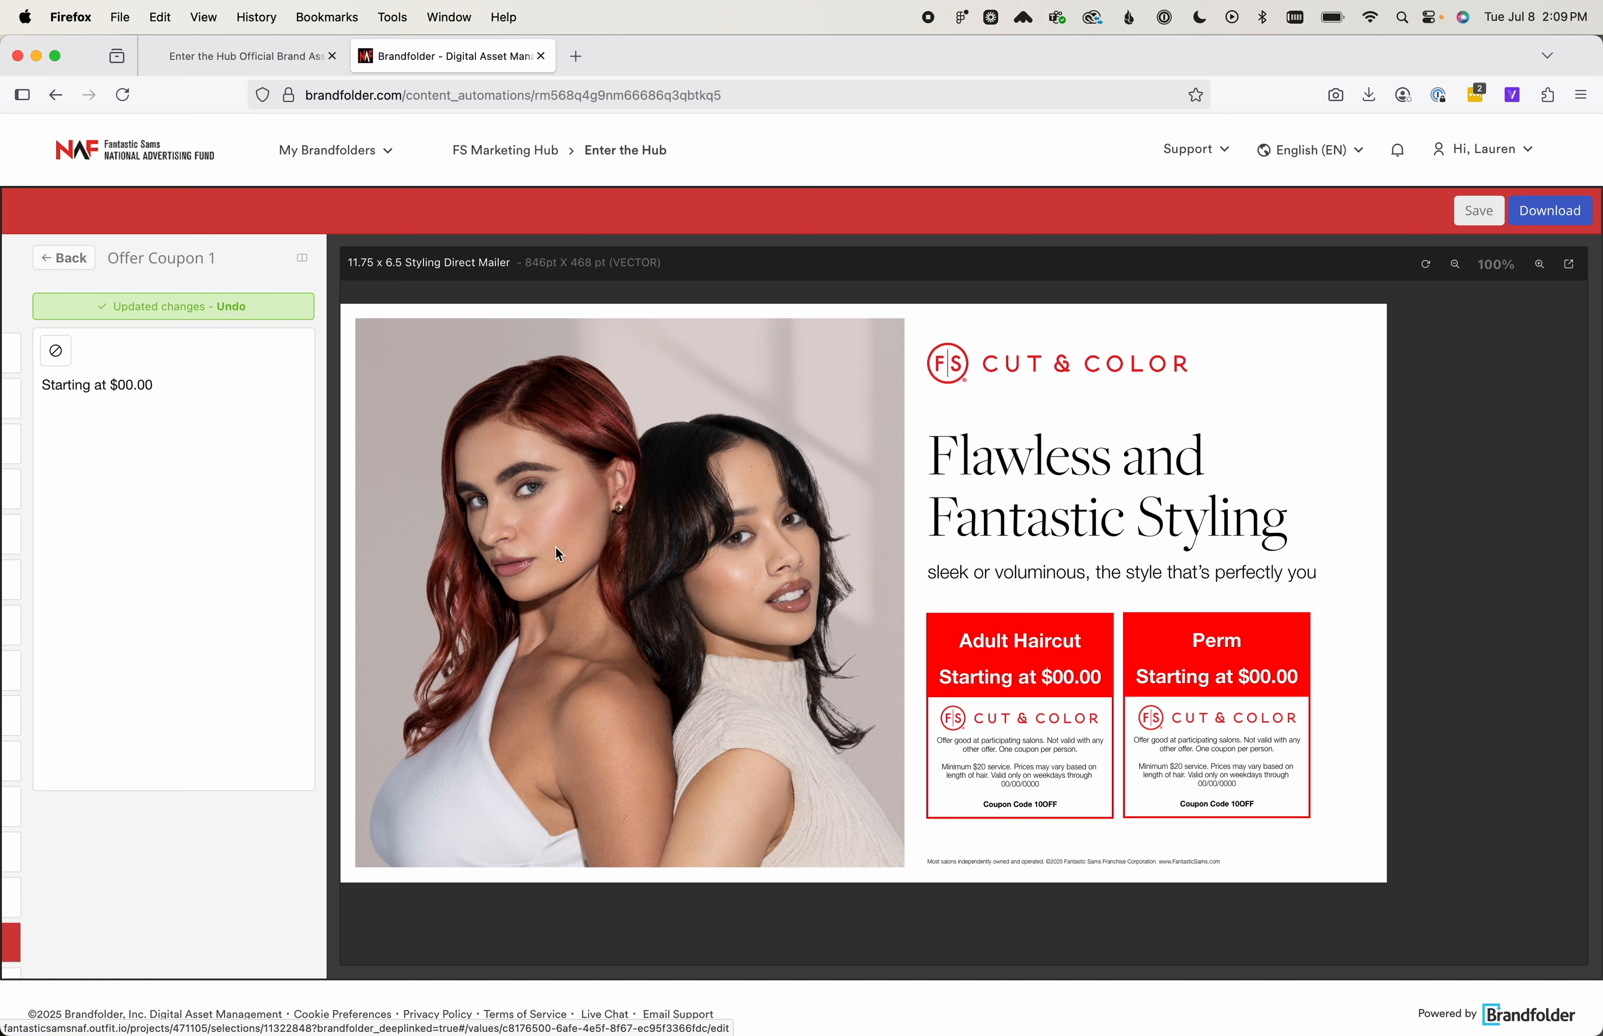
left_click_drag(163, 385, 37, 392)
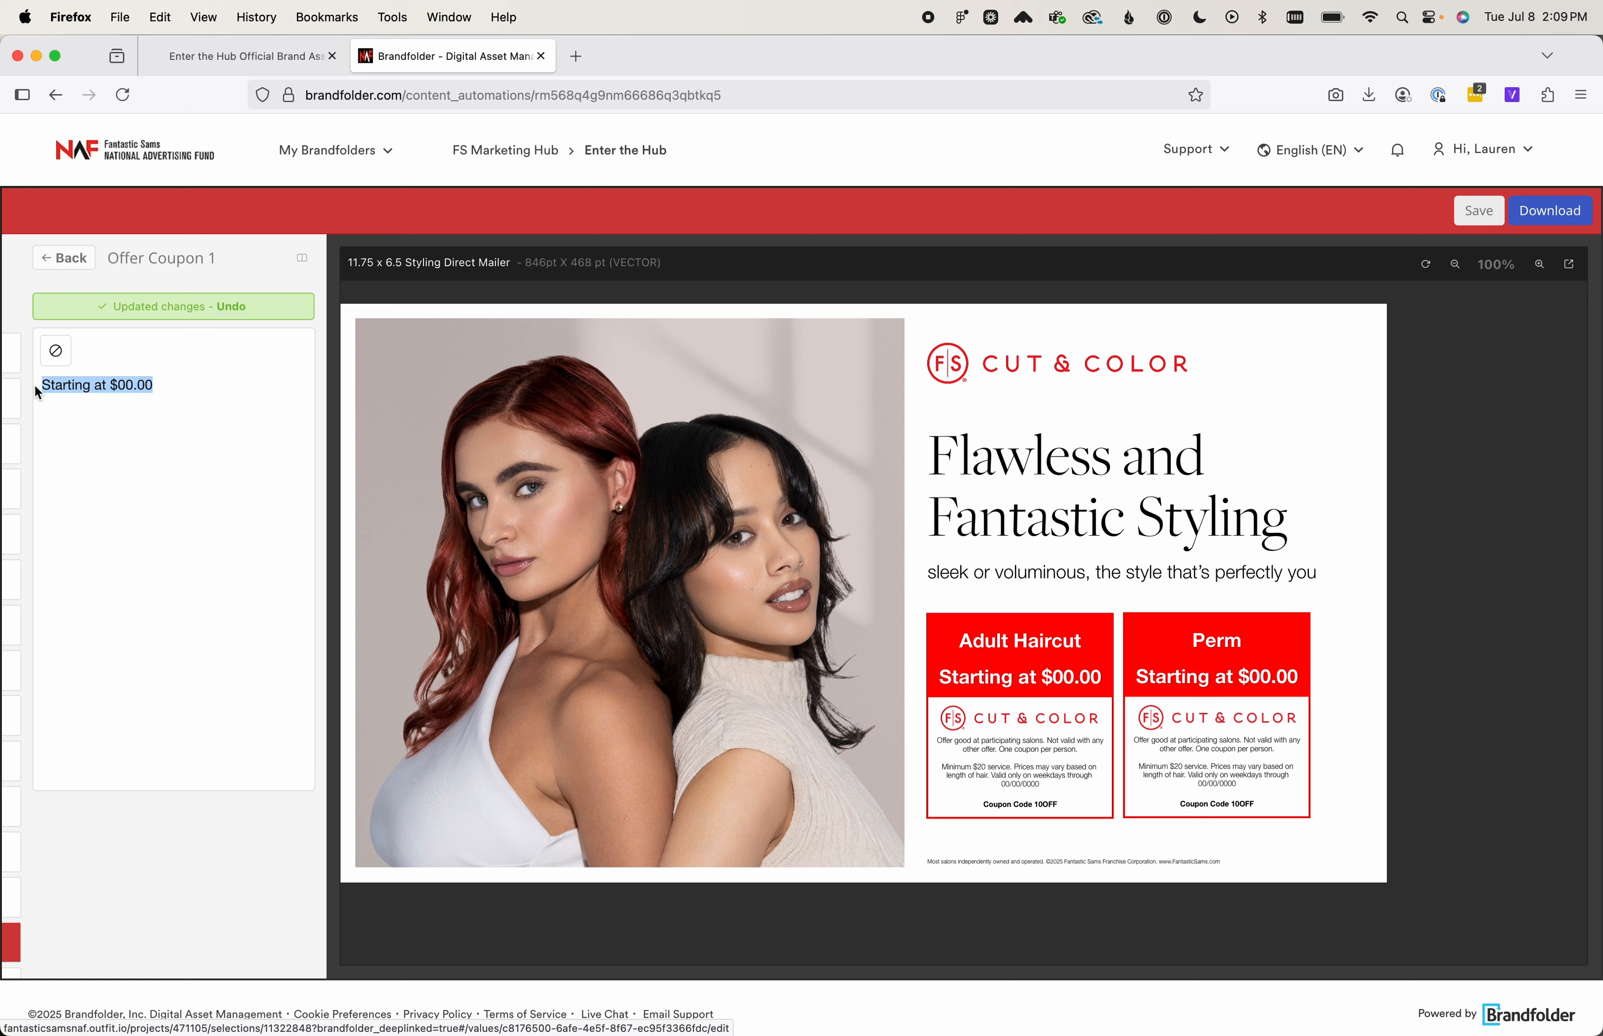
type("$5 Off")
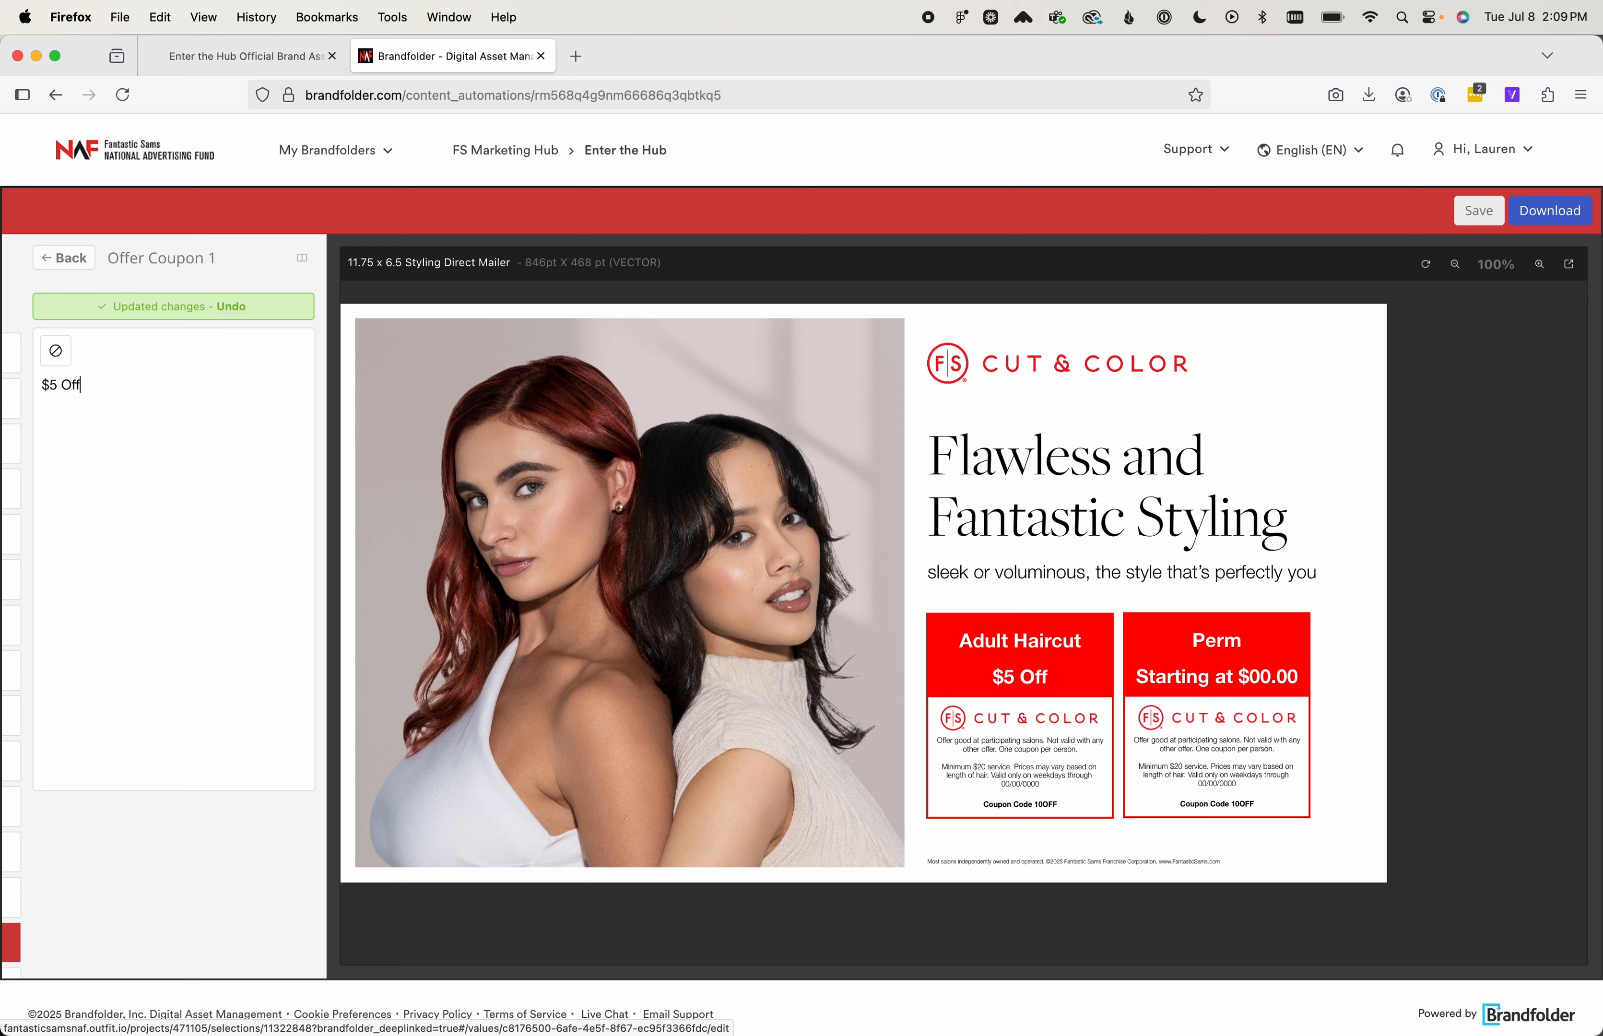
left_click(64, 258)
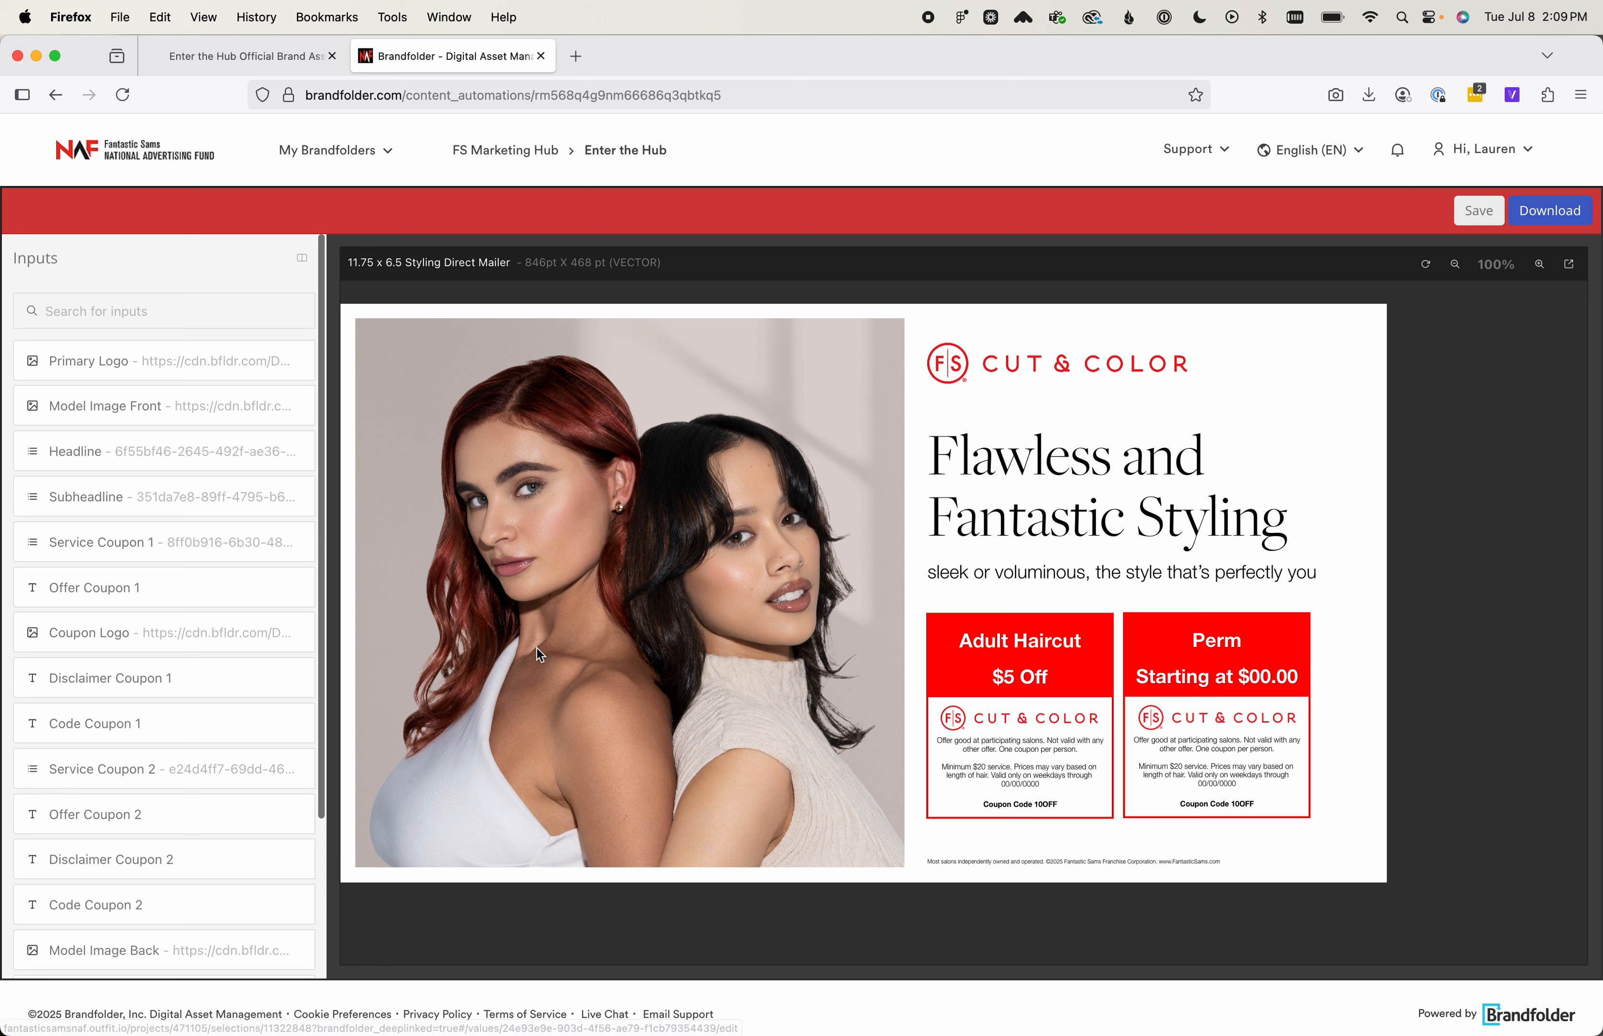
Examine the library logos available for the Coupon Logo and return to the input list without replacing it
scroll(120, 670, "down", 1)
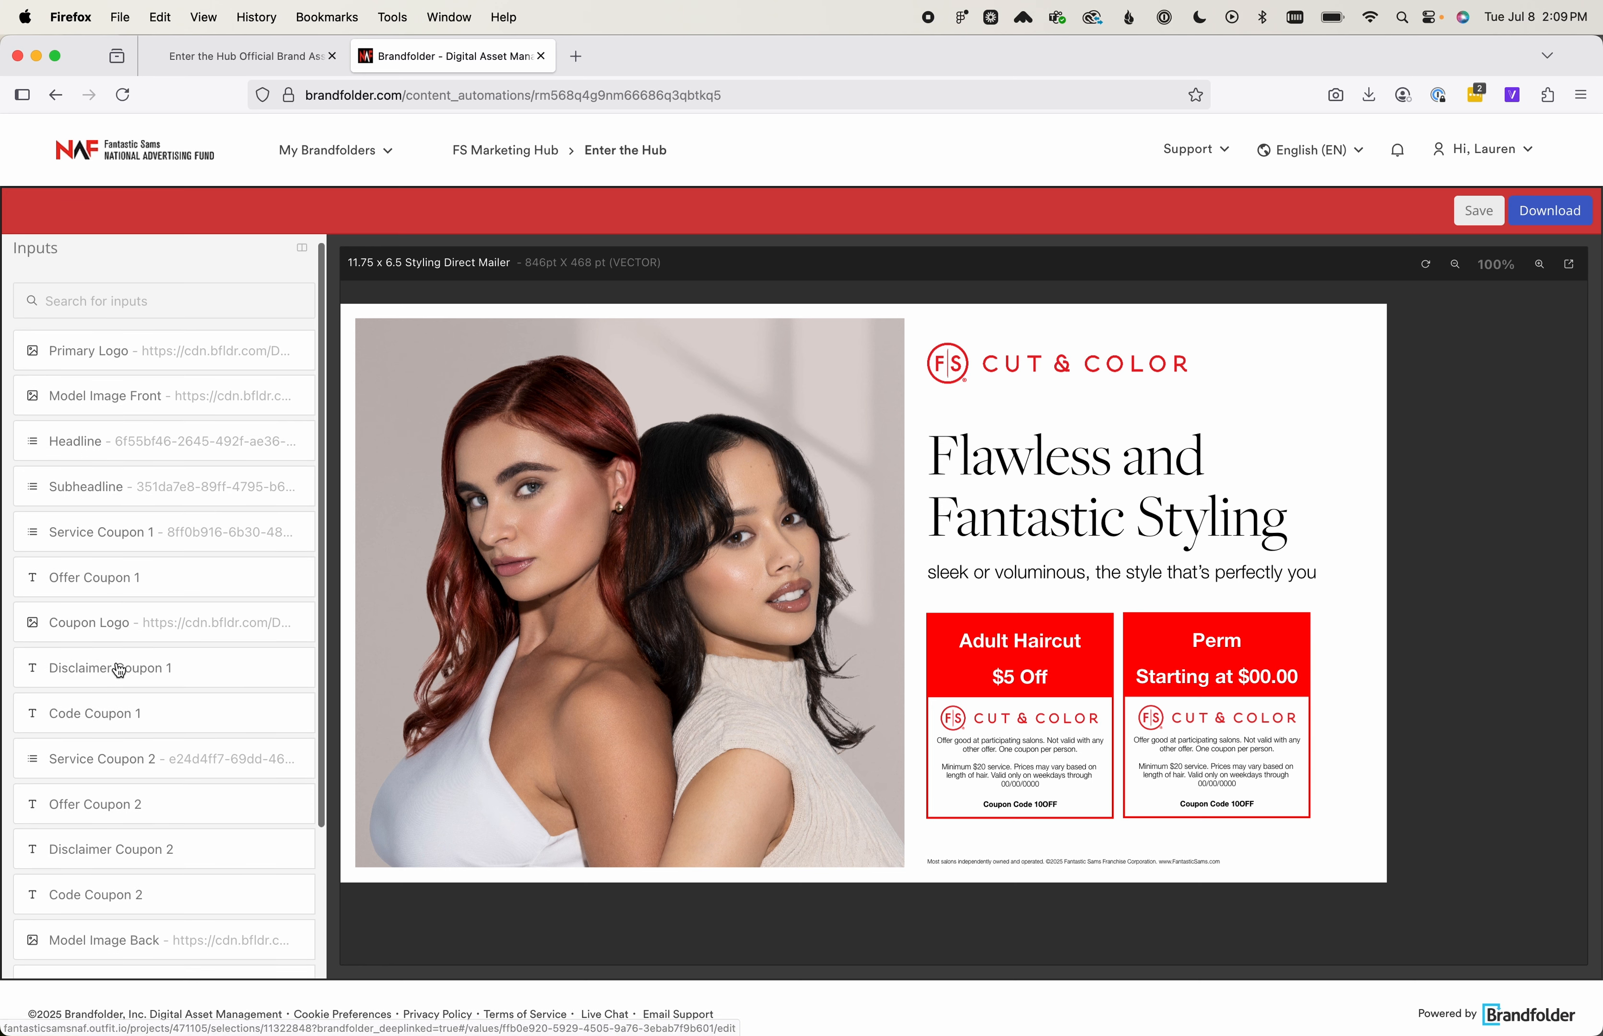
left_click(161, 626)
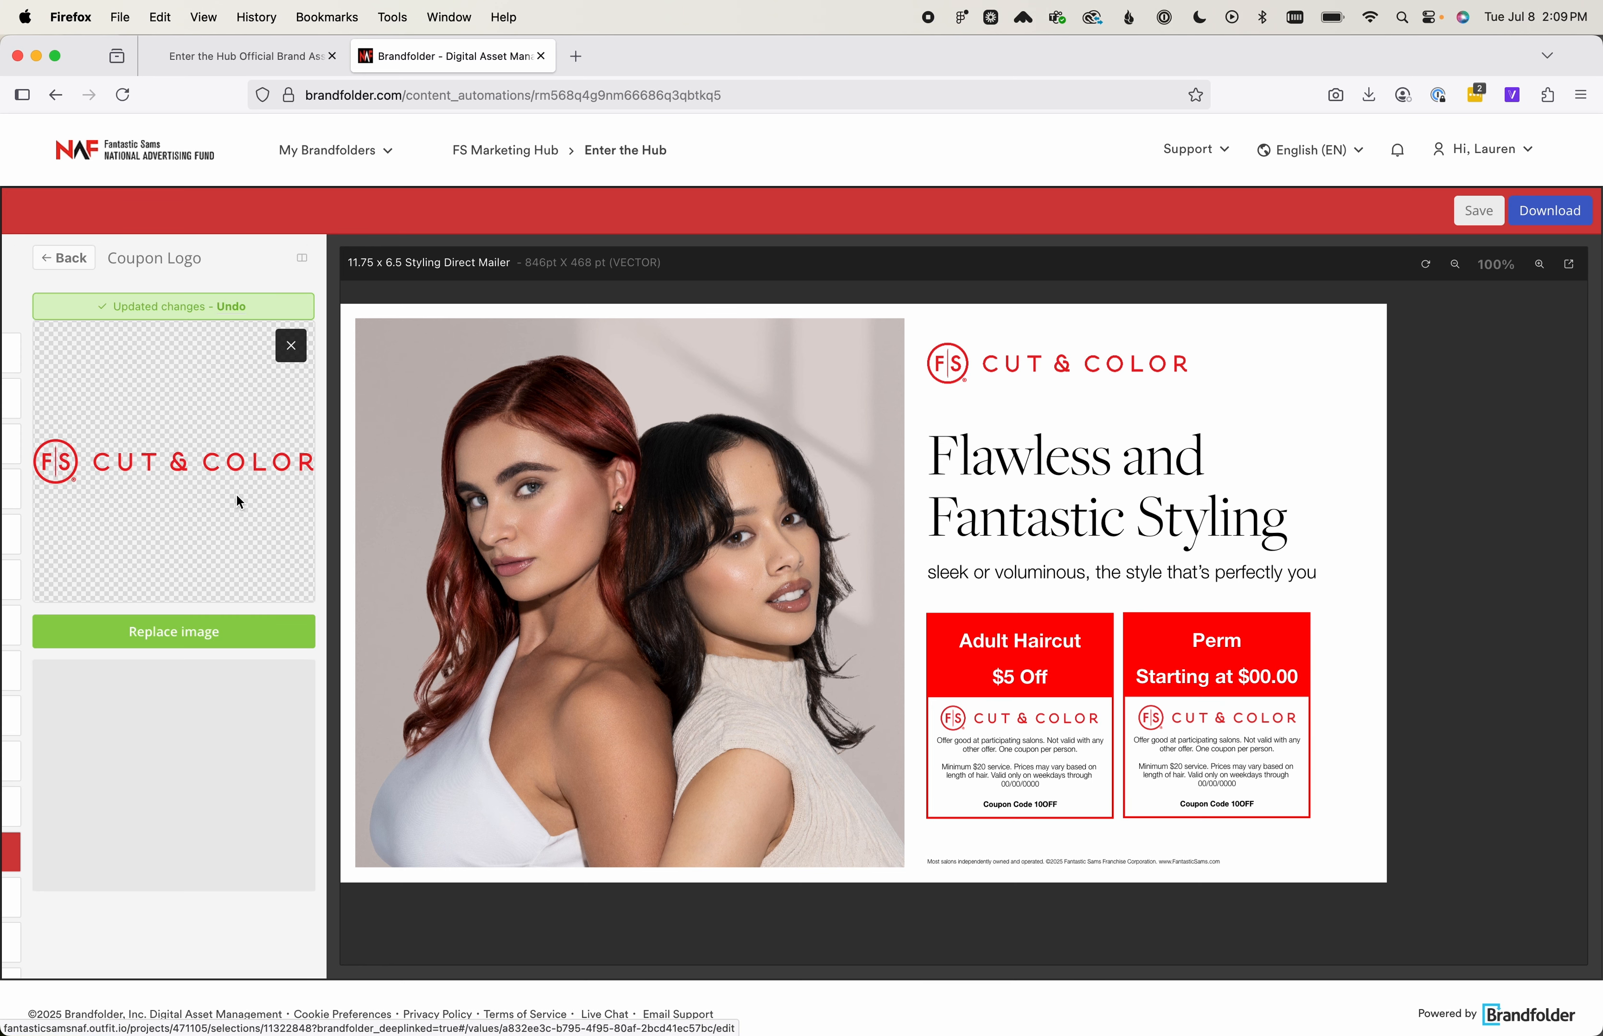
left_click(227, 644)
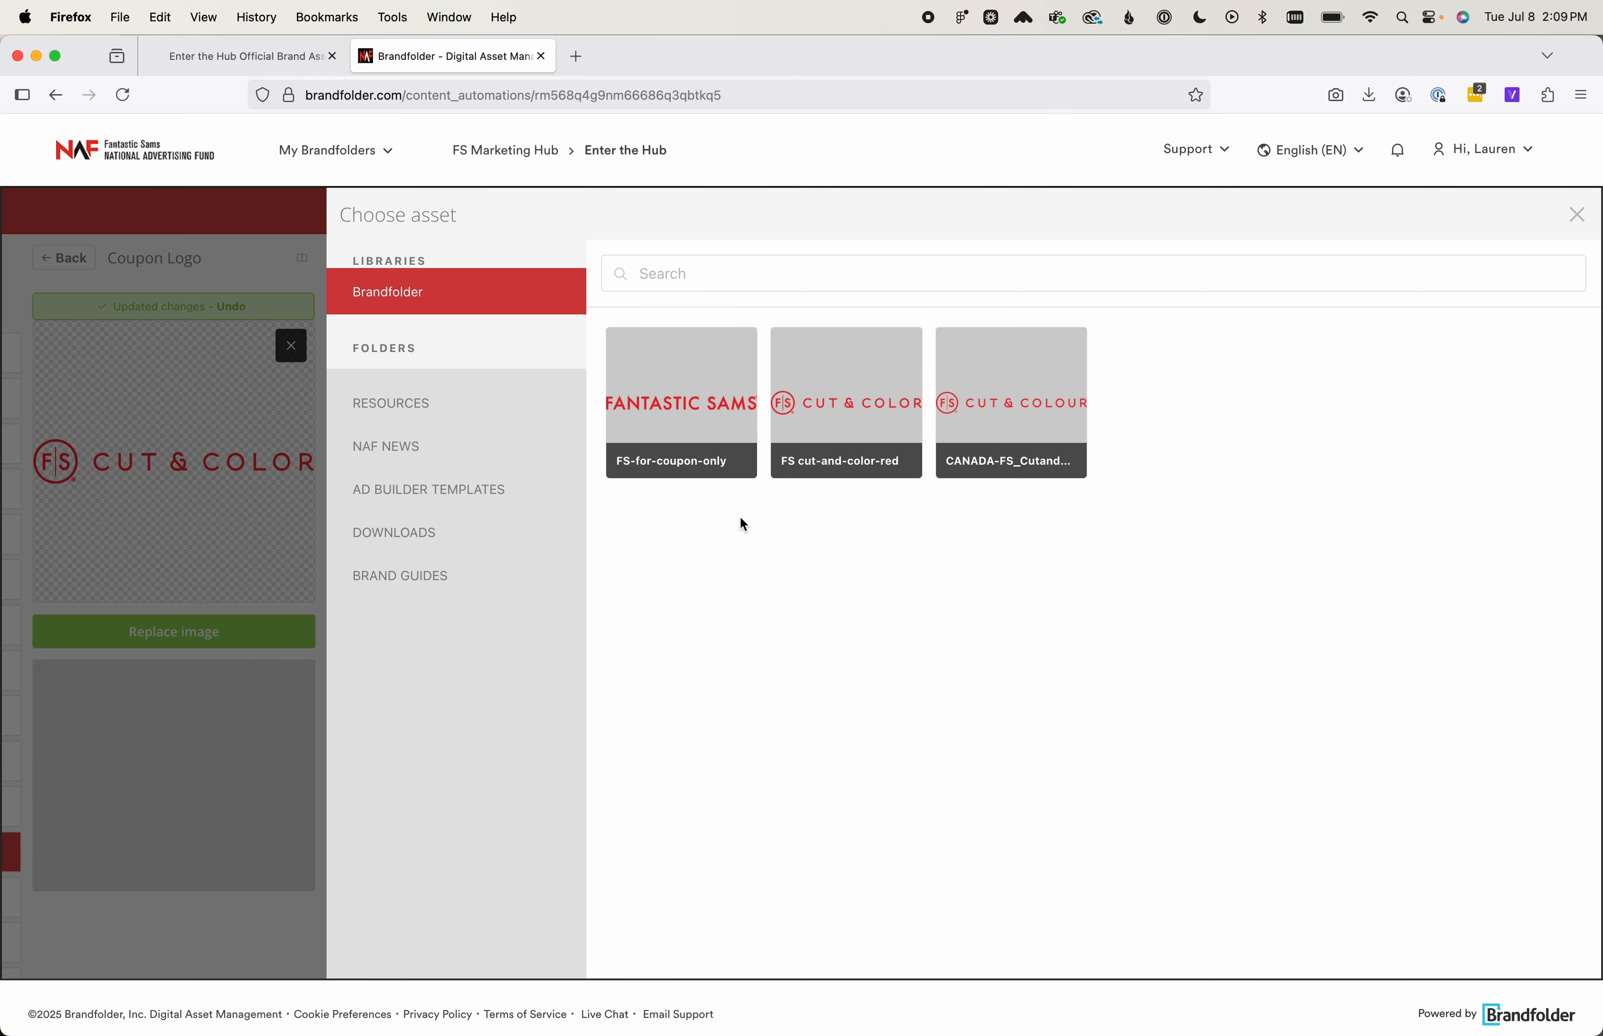
mouse_move(752, 423)
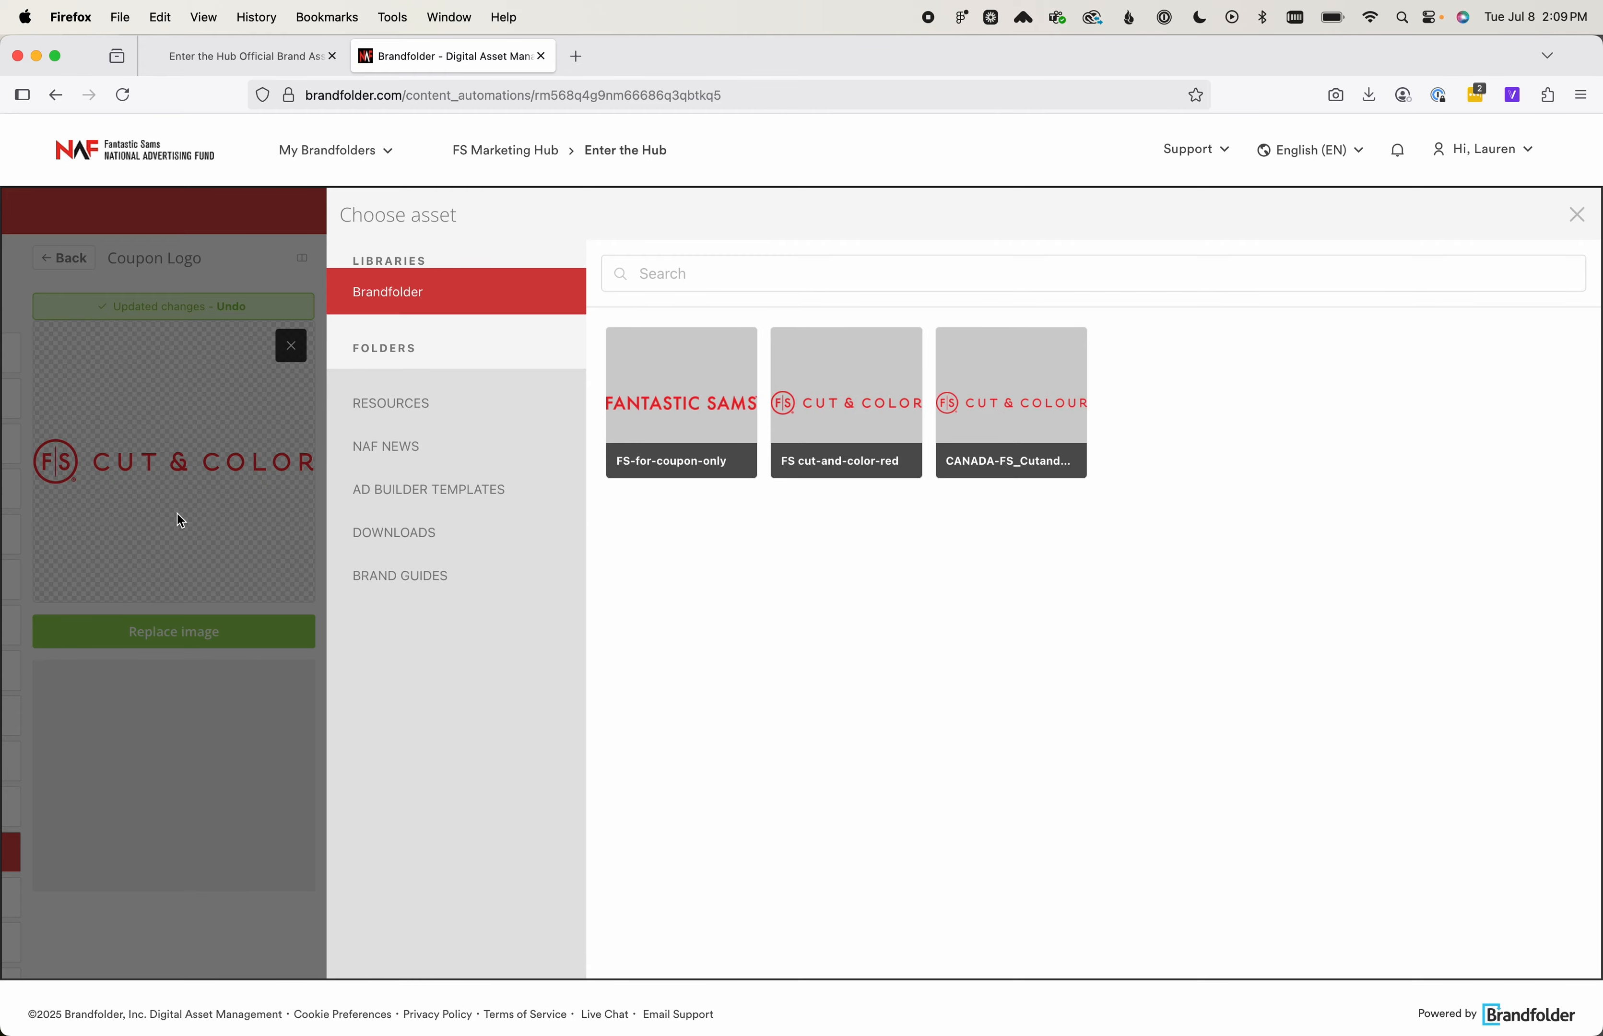
left_click(151, 732)
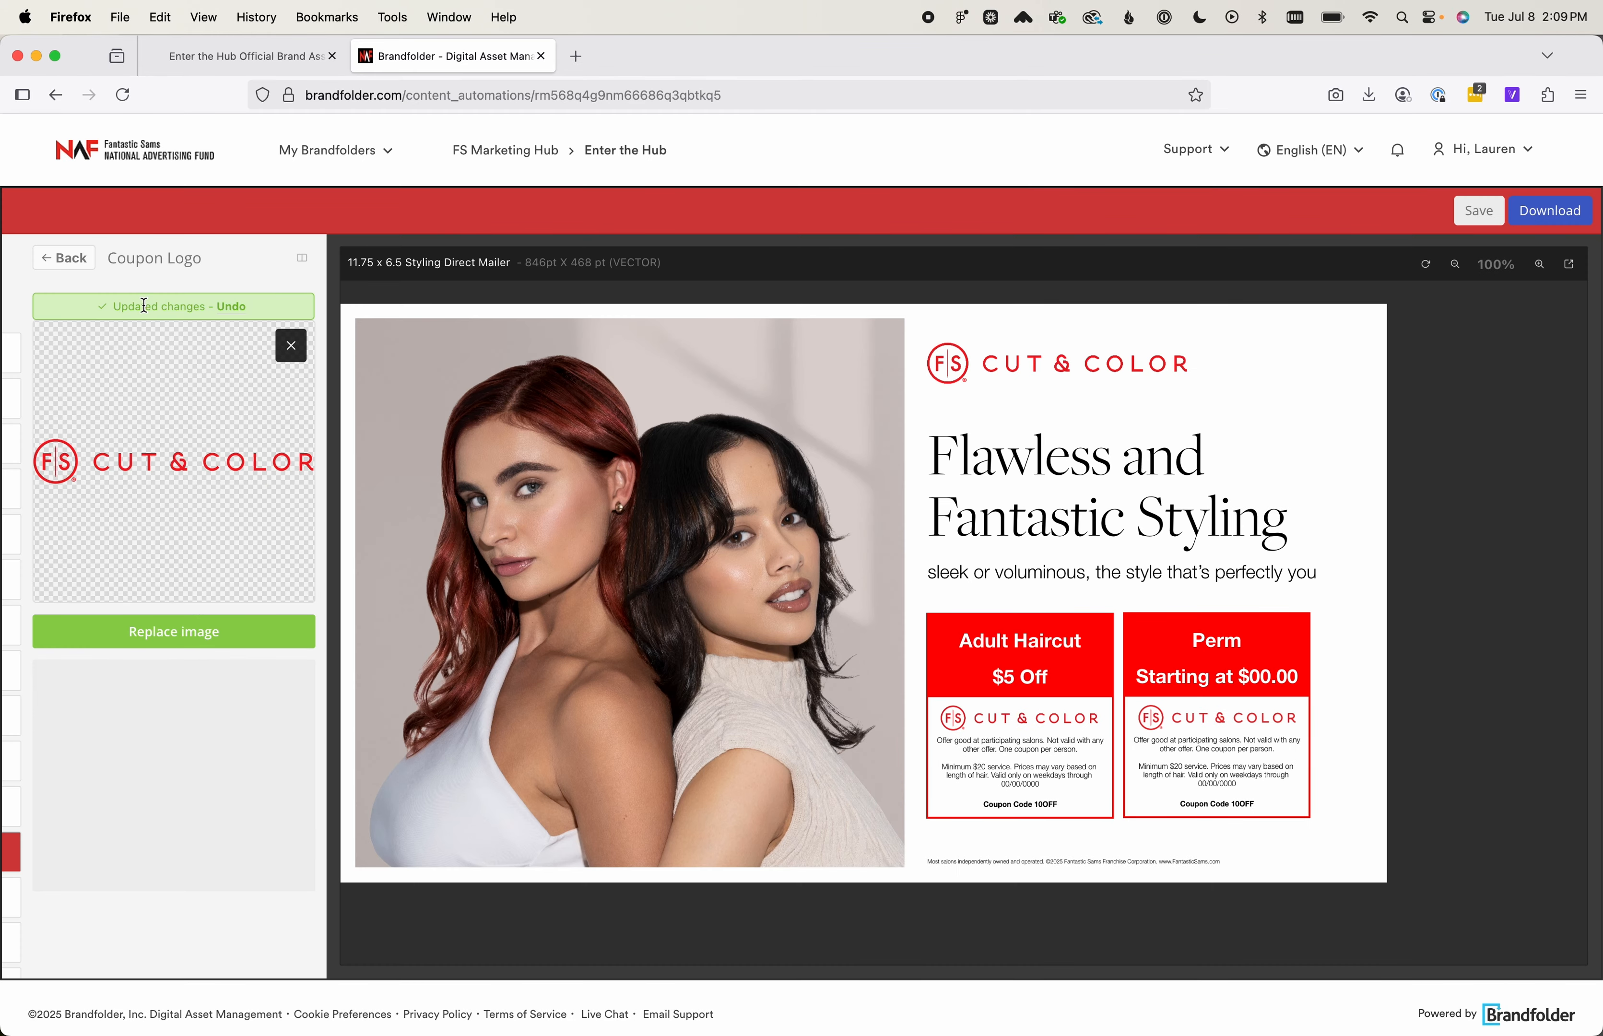
left_click(66, 259)
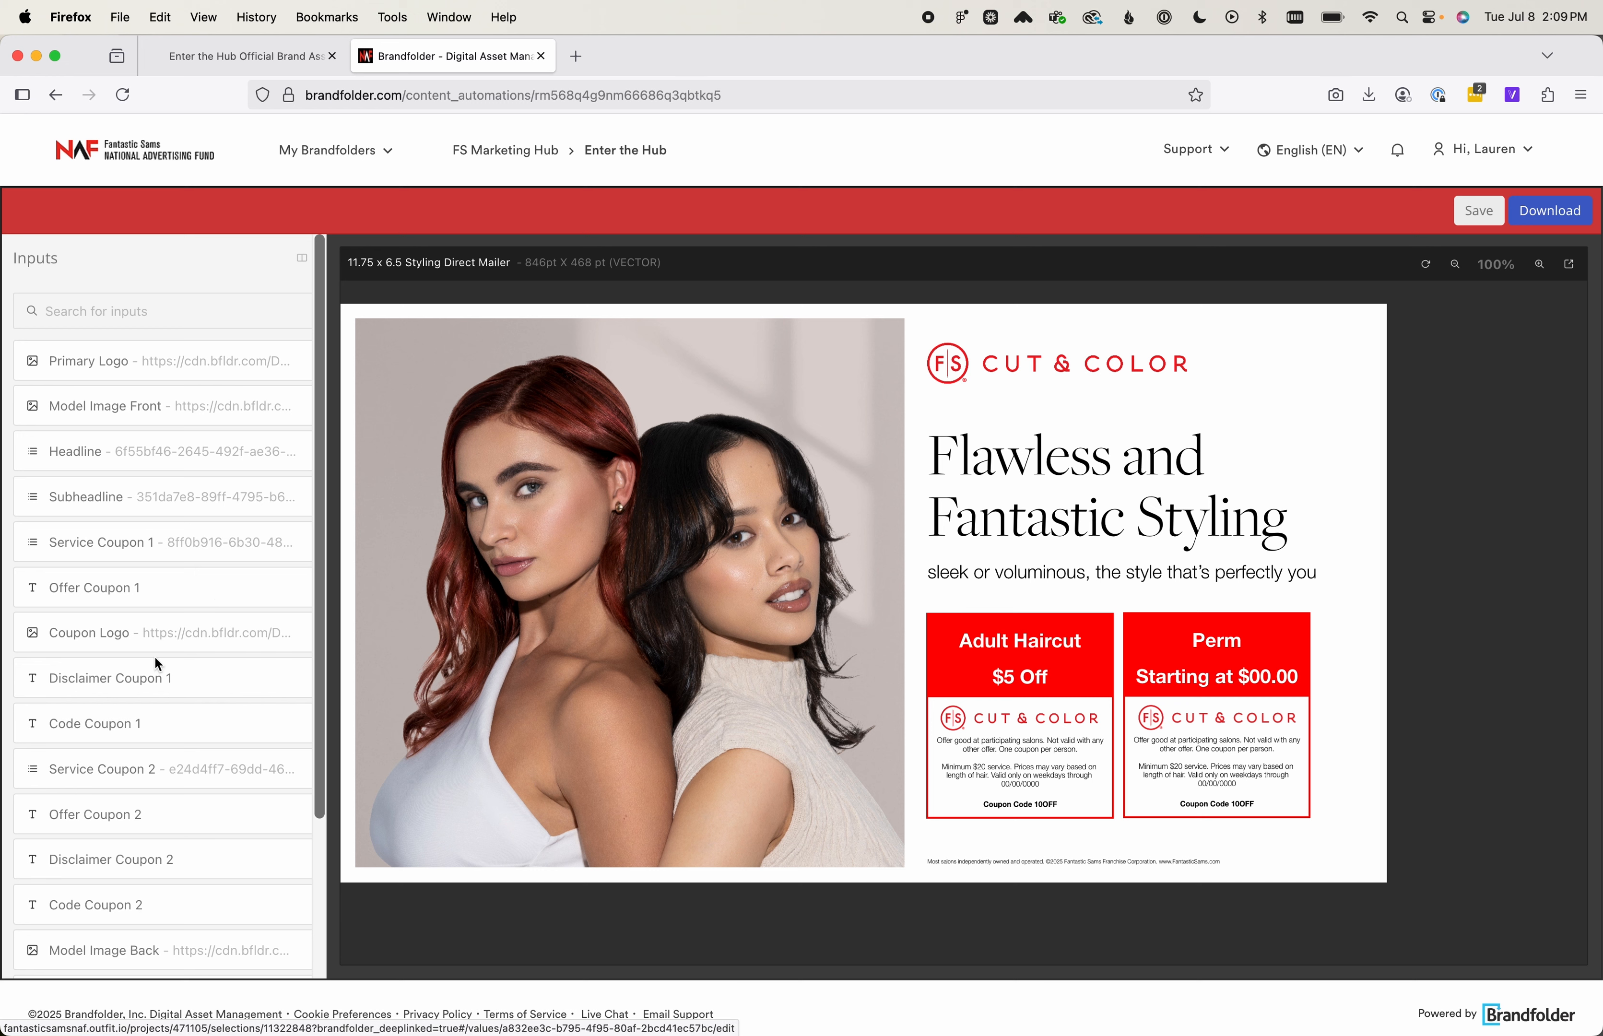
Set the expiry date in Disclaimer Coupon 1 to 09/30/2025 and return to the input list
left_click(1540, 265)
scroll(1243, 657, "down", 2)
left_click(1536, 275)
left_click(1536, 275)
scroll(1220, 566, "right", 6)
scroll(1219, 566, "down", 1)
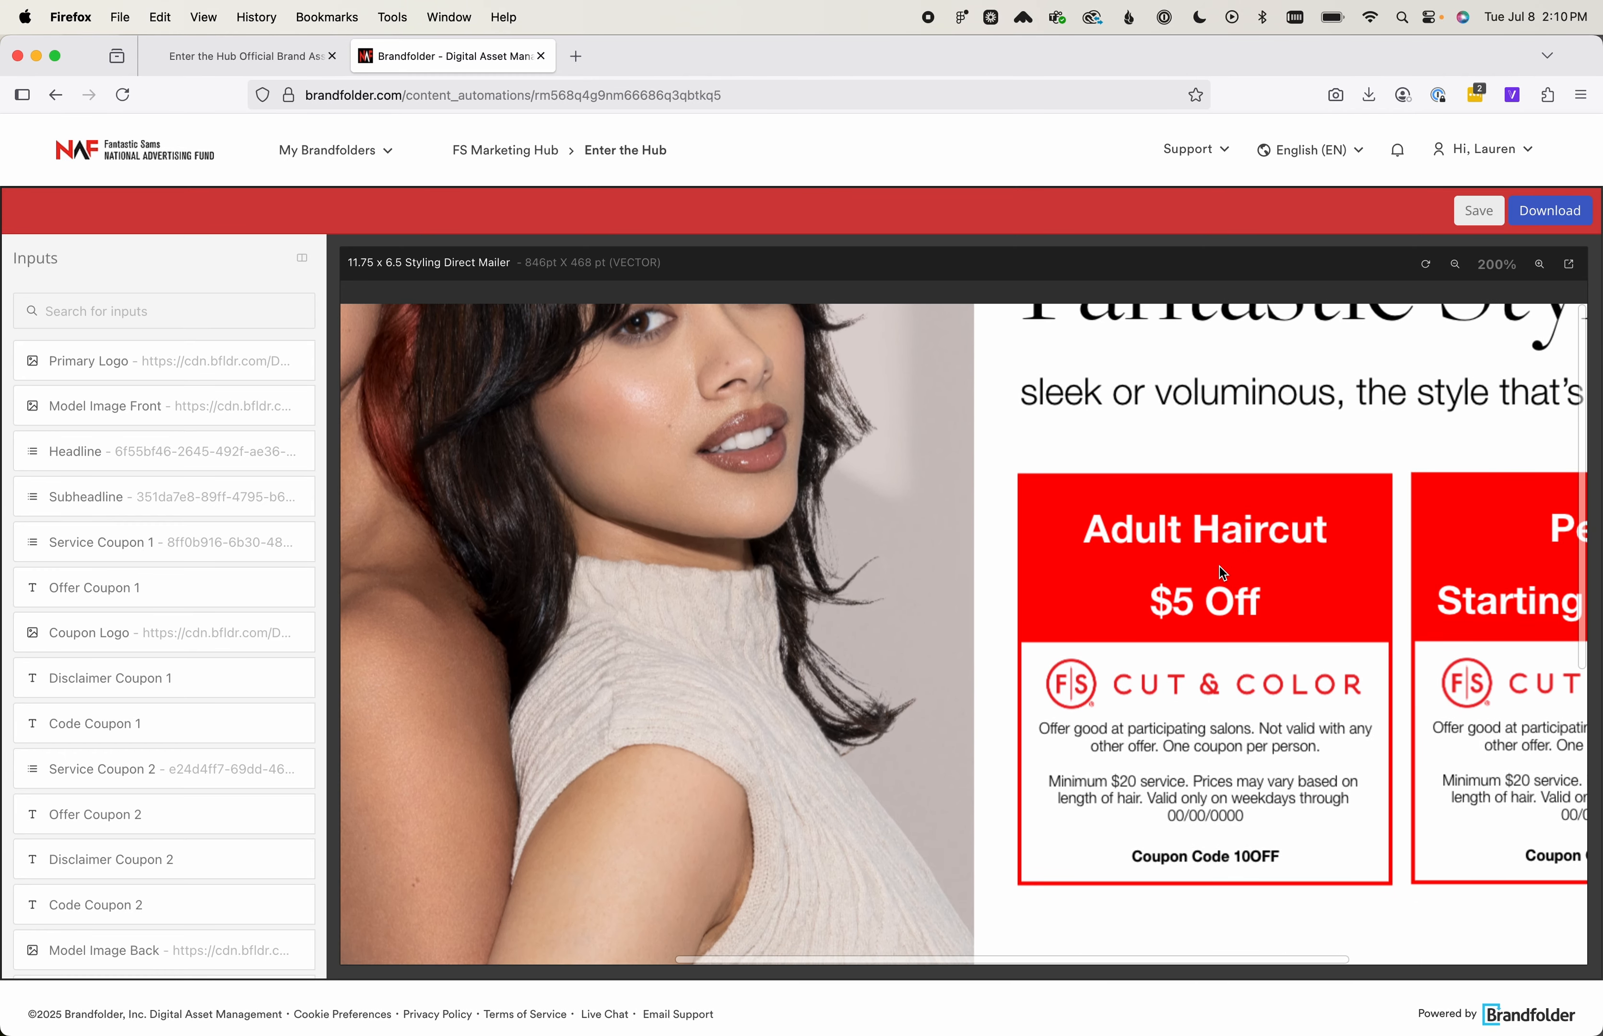
scroll(1223, 572, "down", 1)
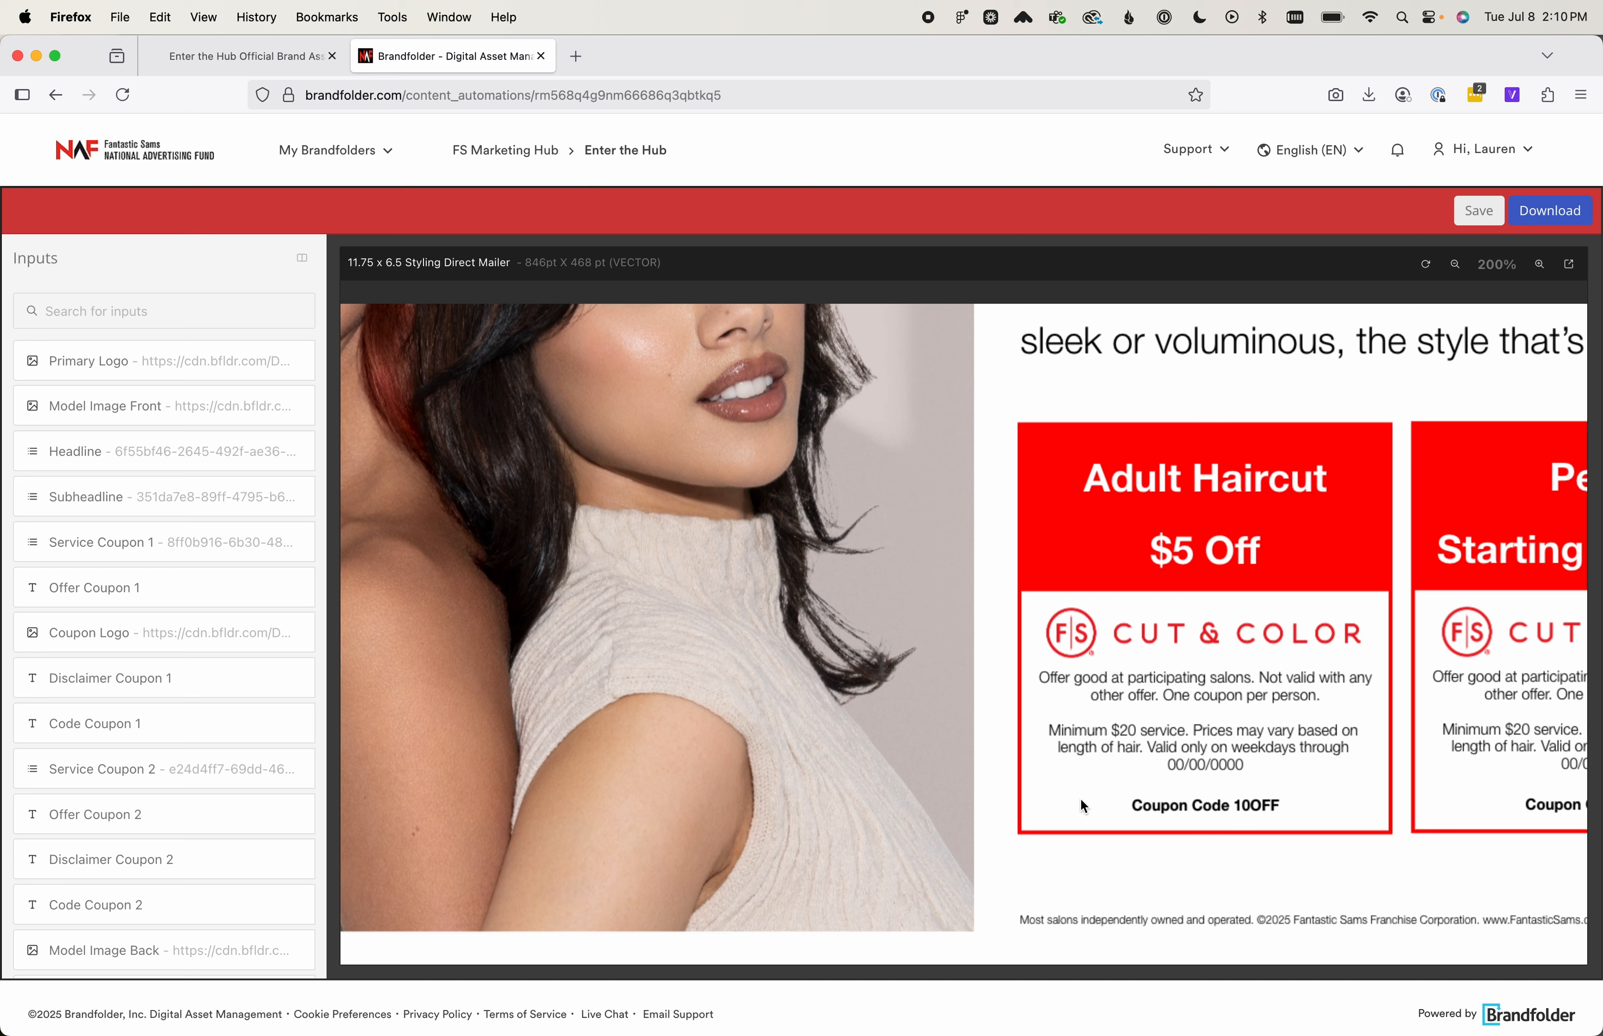
left_click(158, 688)
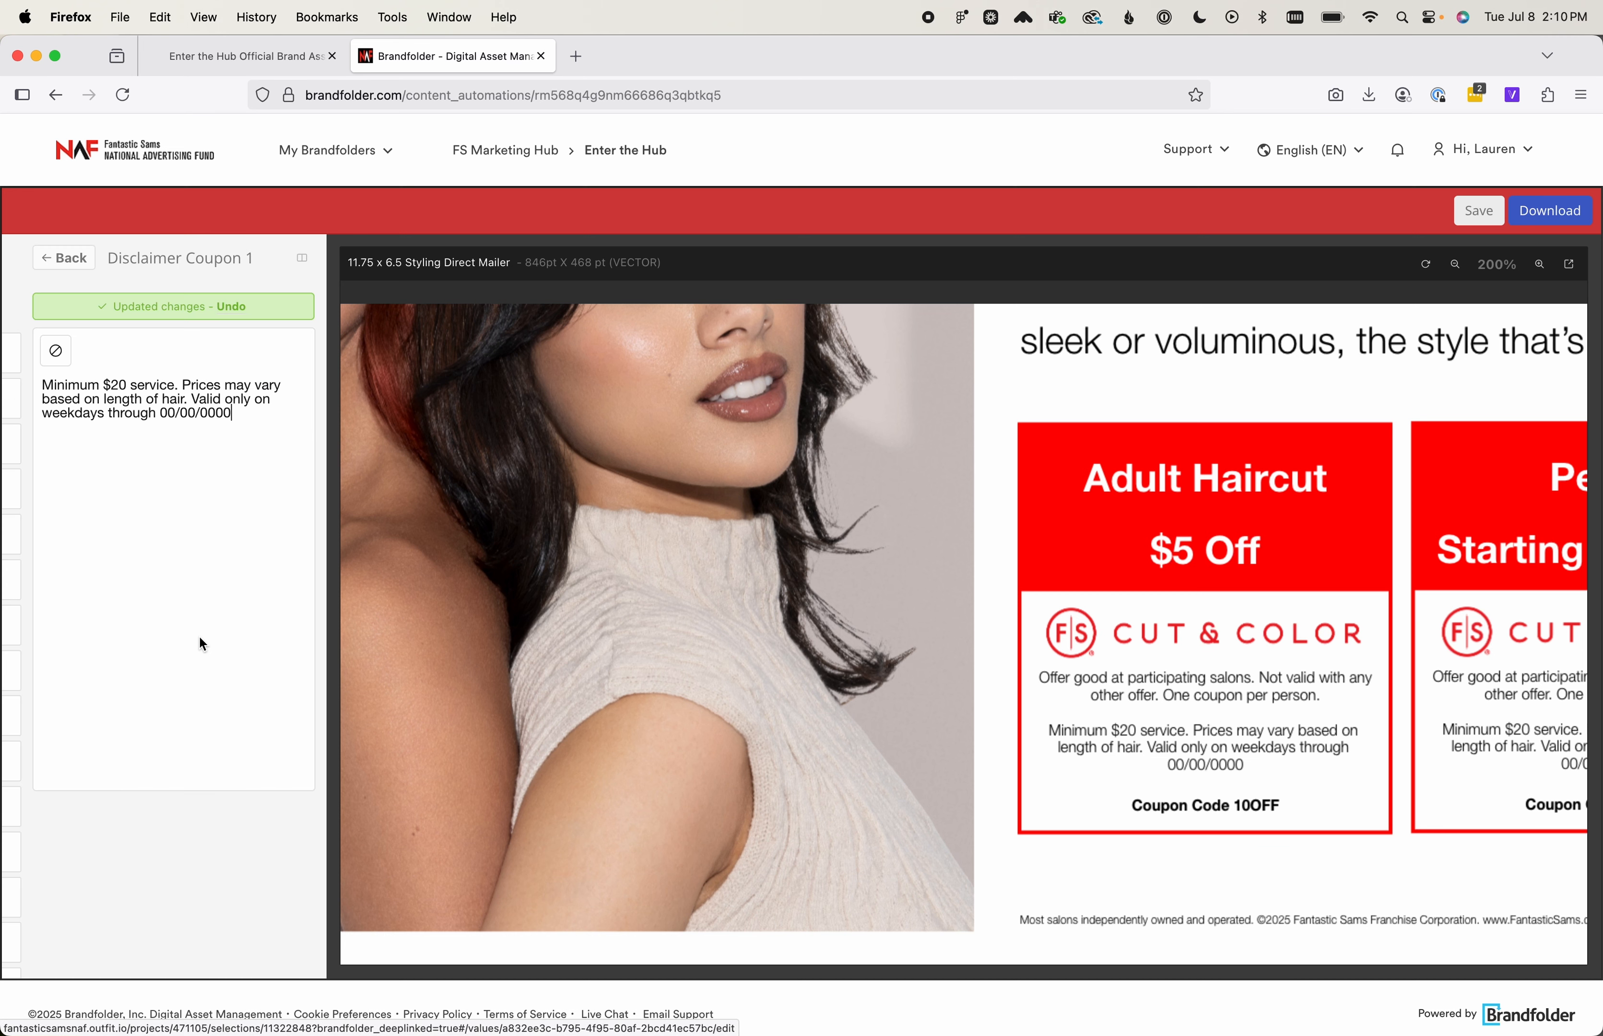
double_click(174, 412)
type("09")
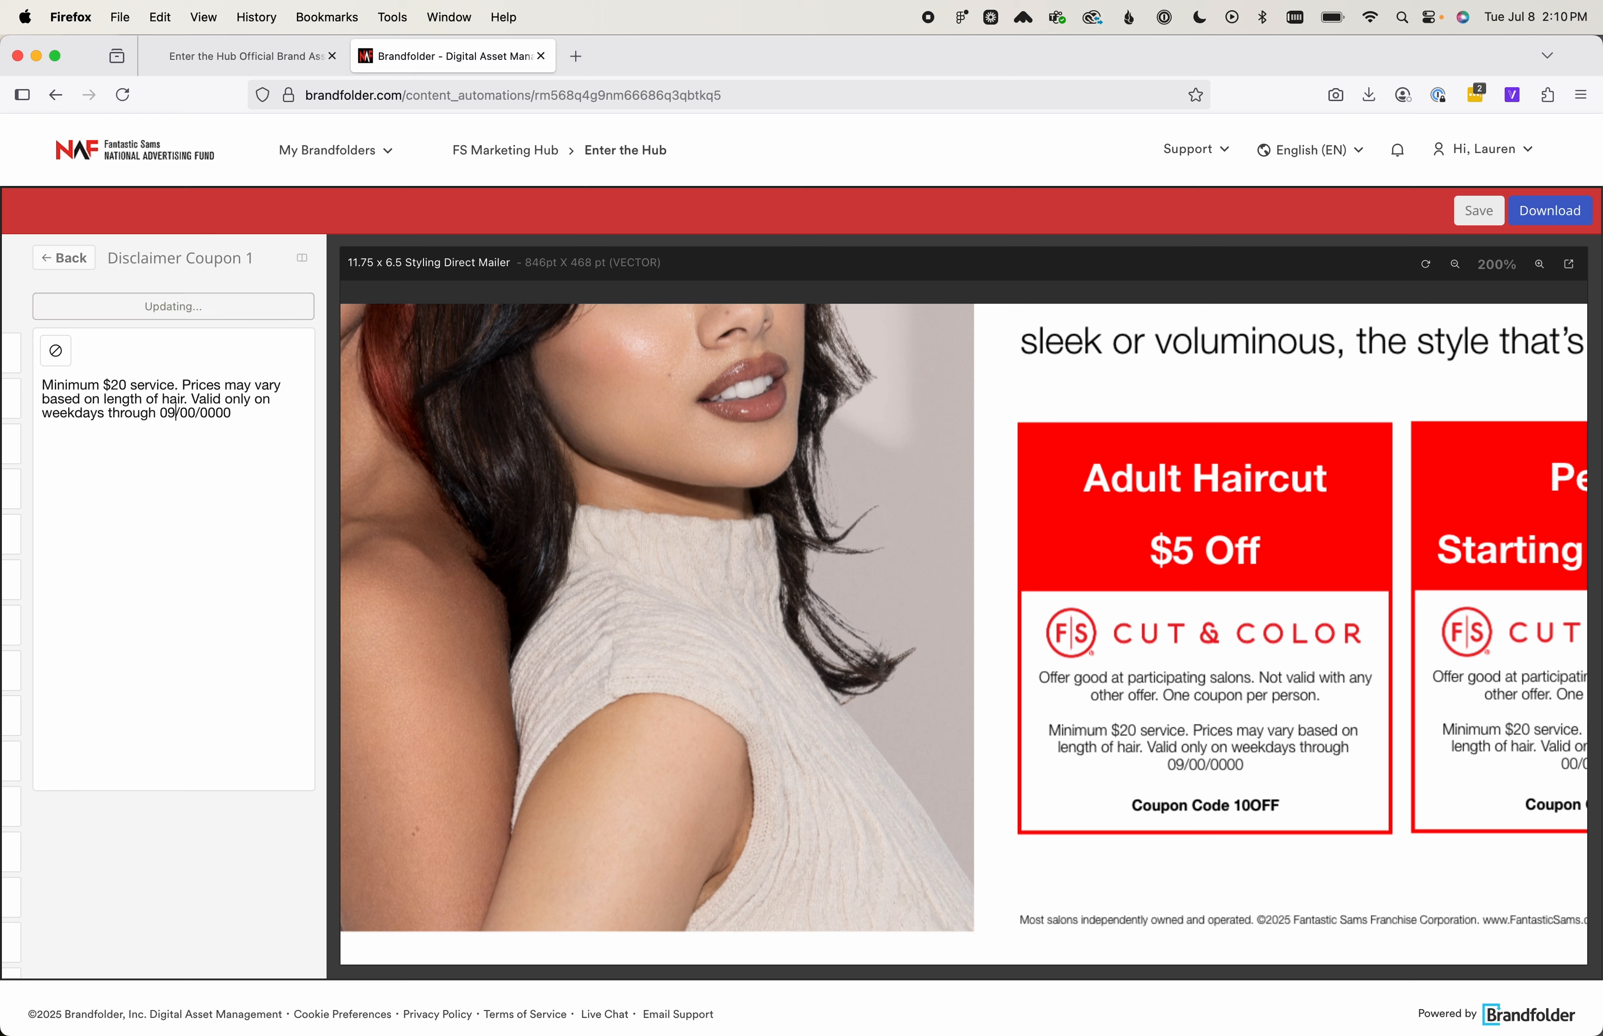
double_click(186, 413)
type("30")
key("BackSpace")
key("BackSpace")
key("BackSpace")
key("BackSpace")
type("2025")
left_click(85, 268)
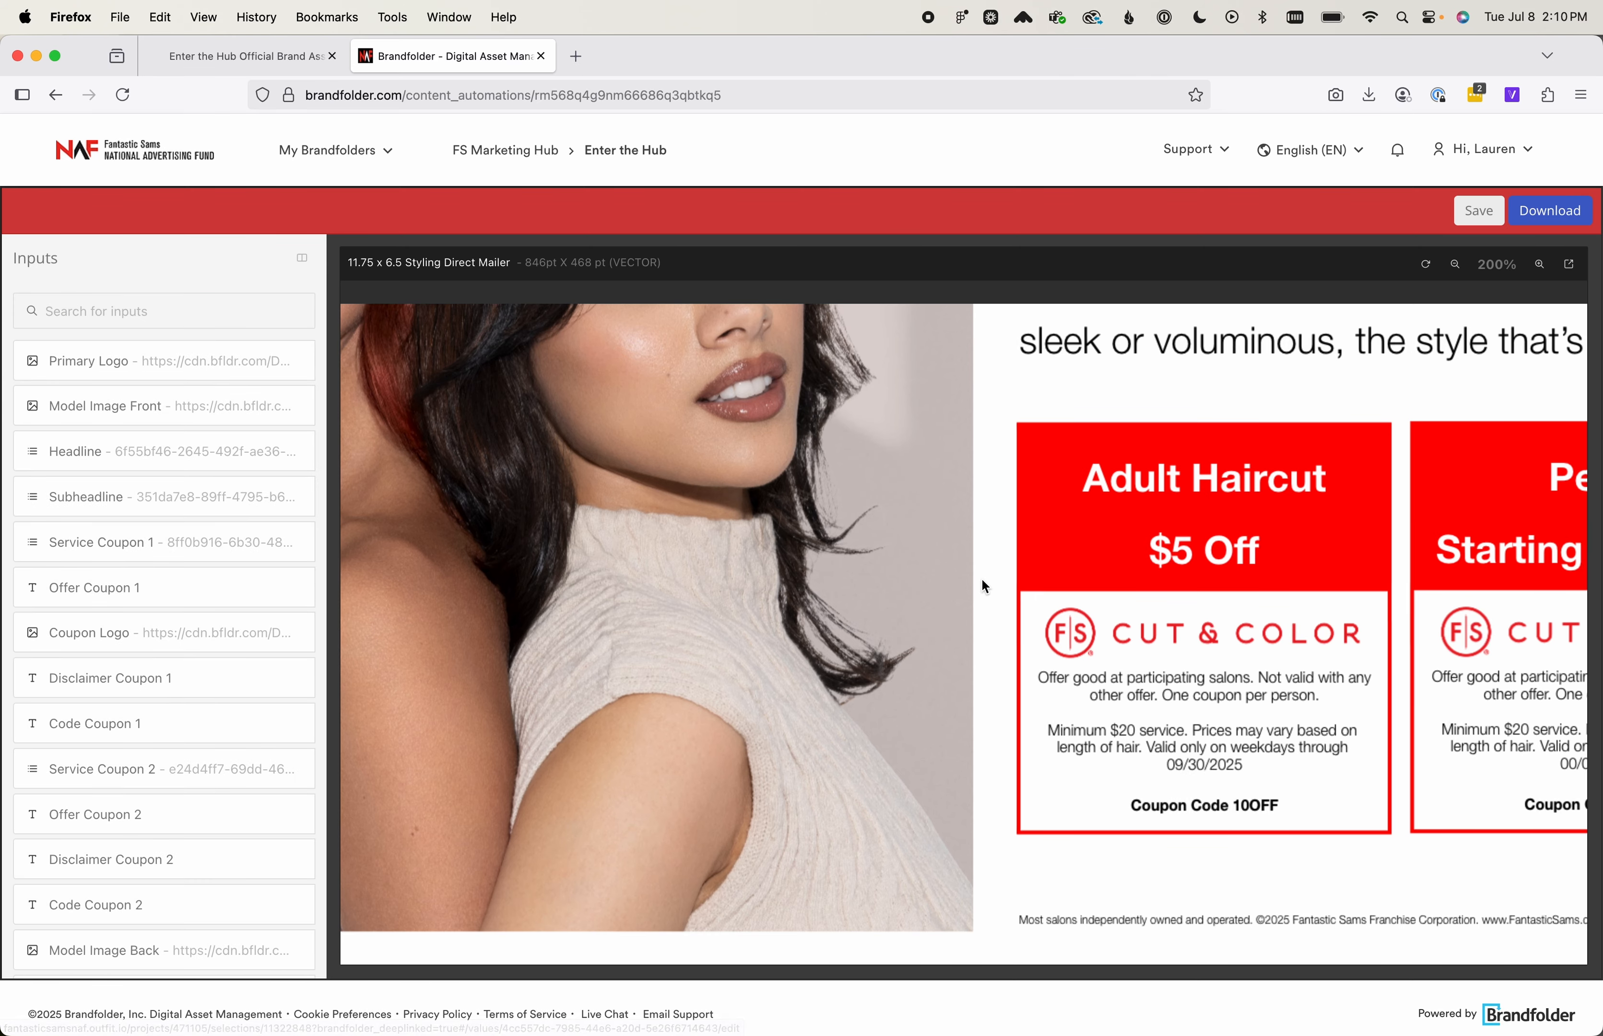
Change Code Coupon 1 to "Coupon Code 5OFF" and return to the input list
scroll(980, 577, "right", 5)
scroll(981, 580, "right", 2)
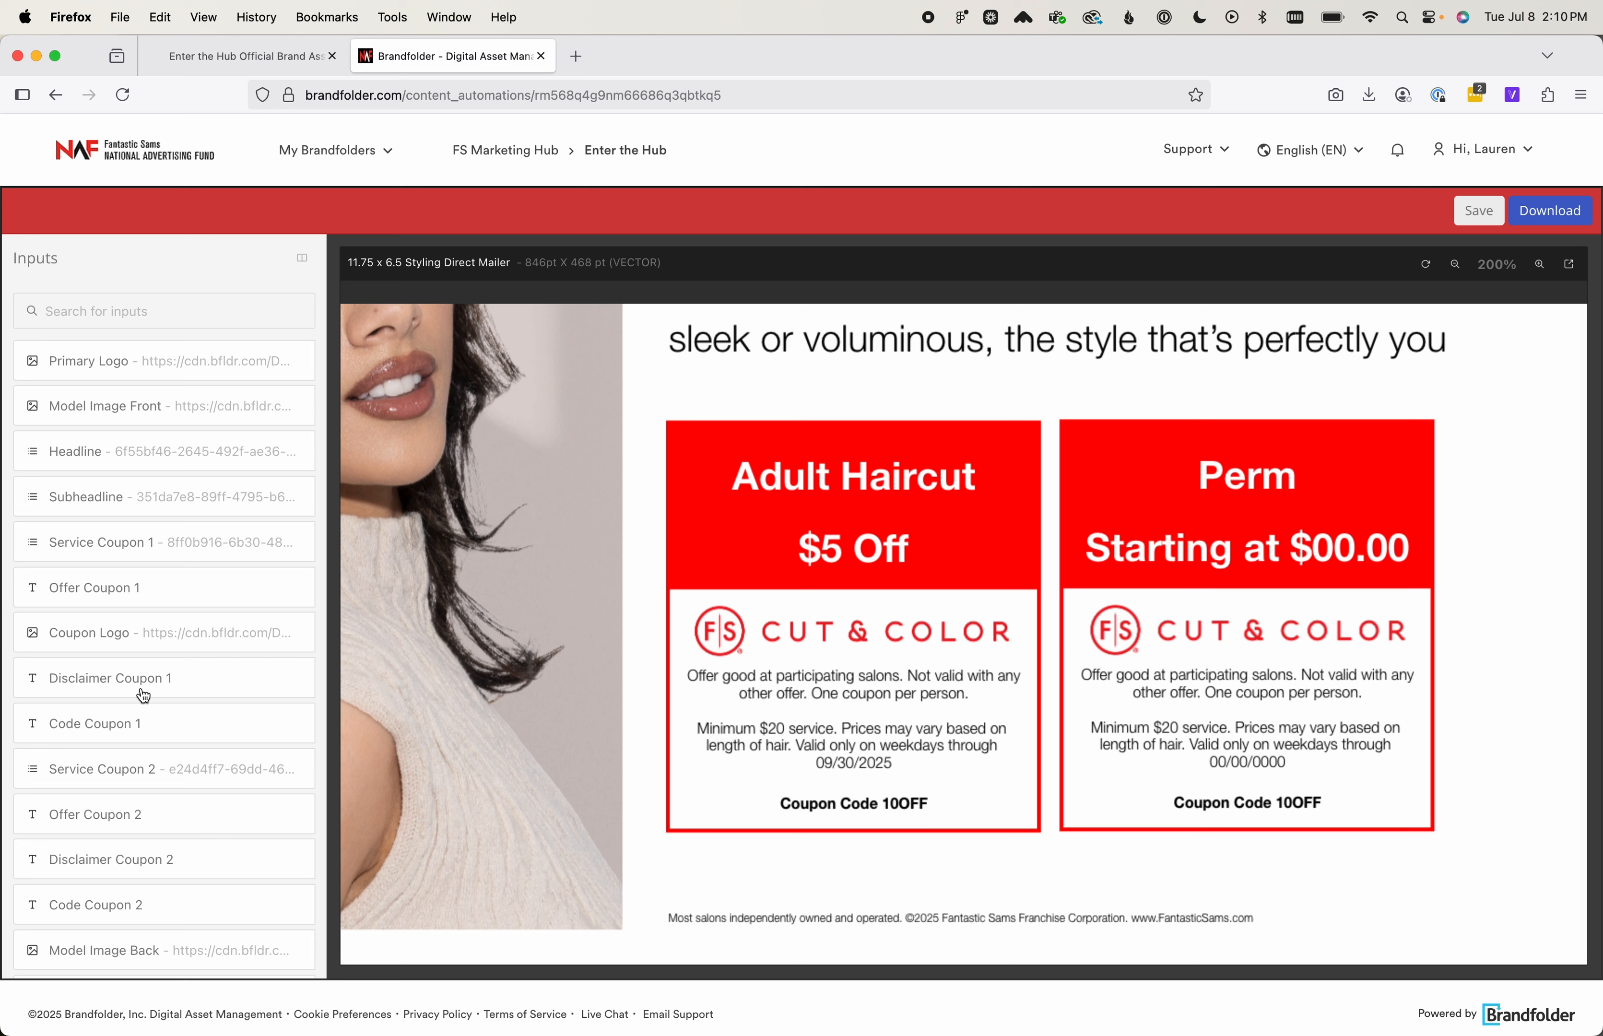
left_click(192, 726)
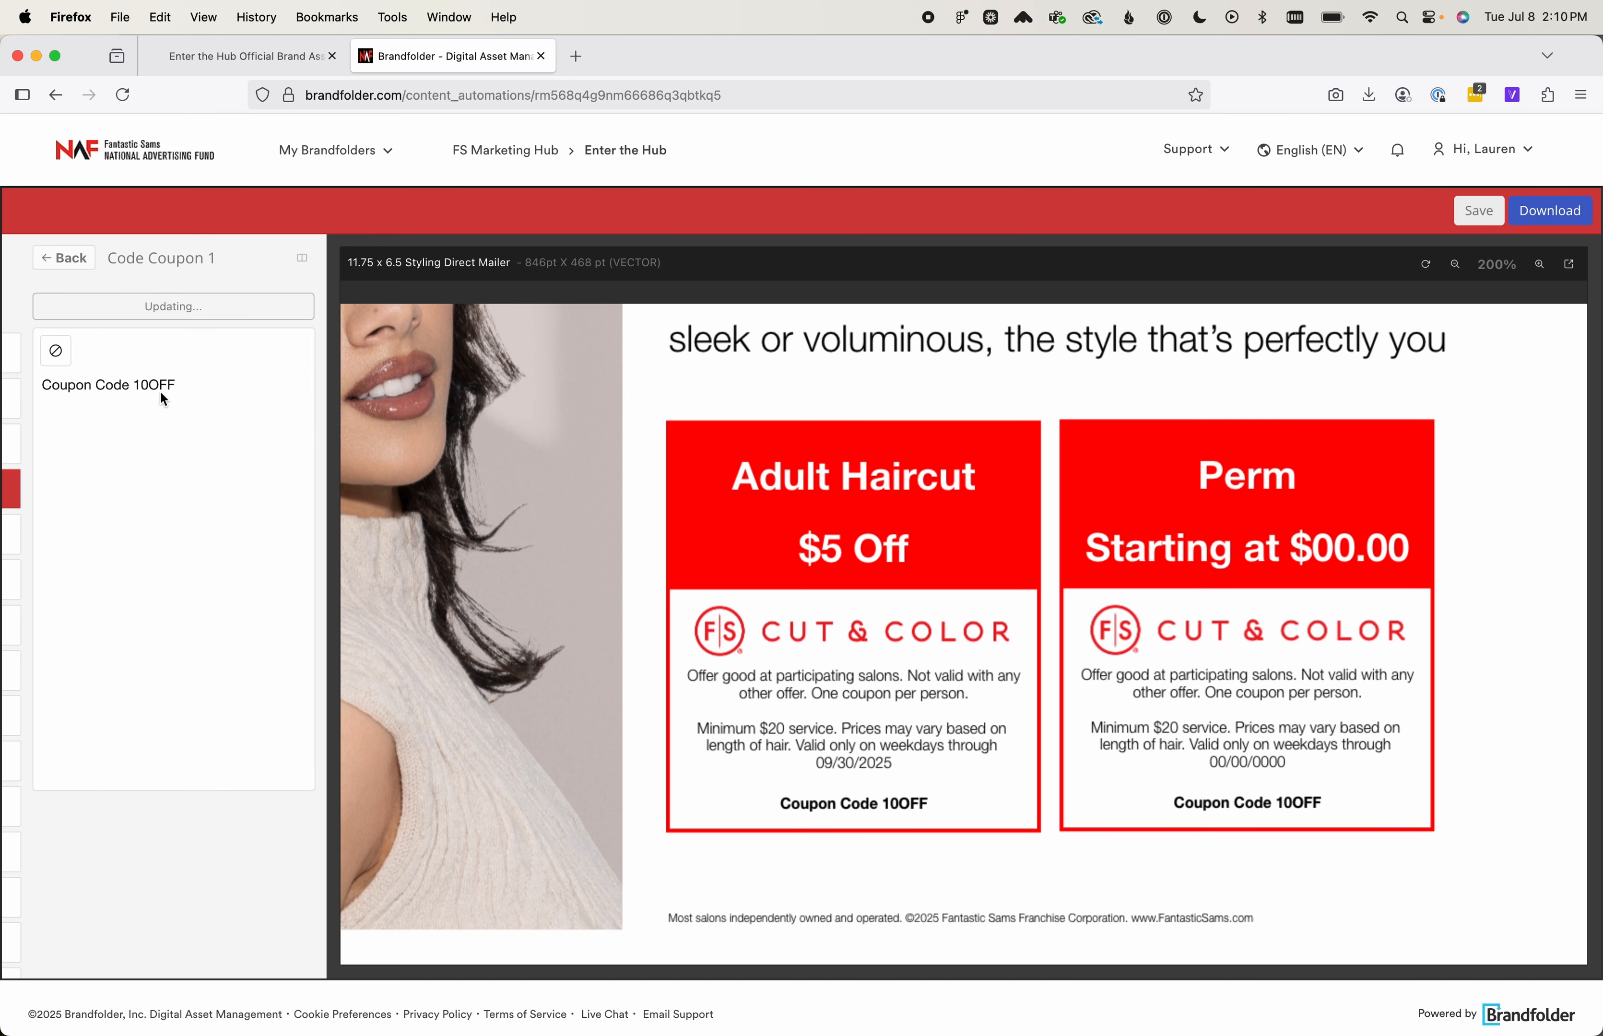
left_click_drag(157, 385, 138, 381)
type("5")
left_click(74, 258)
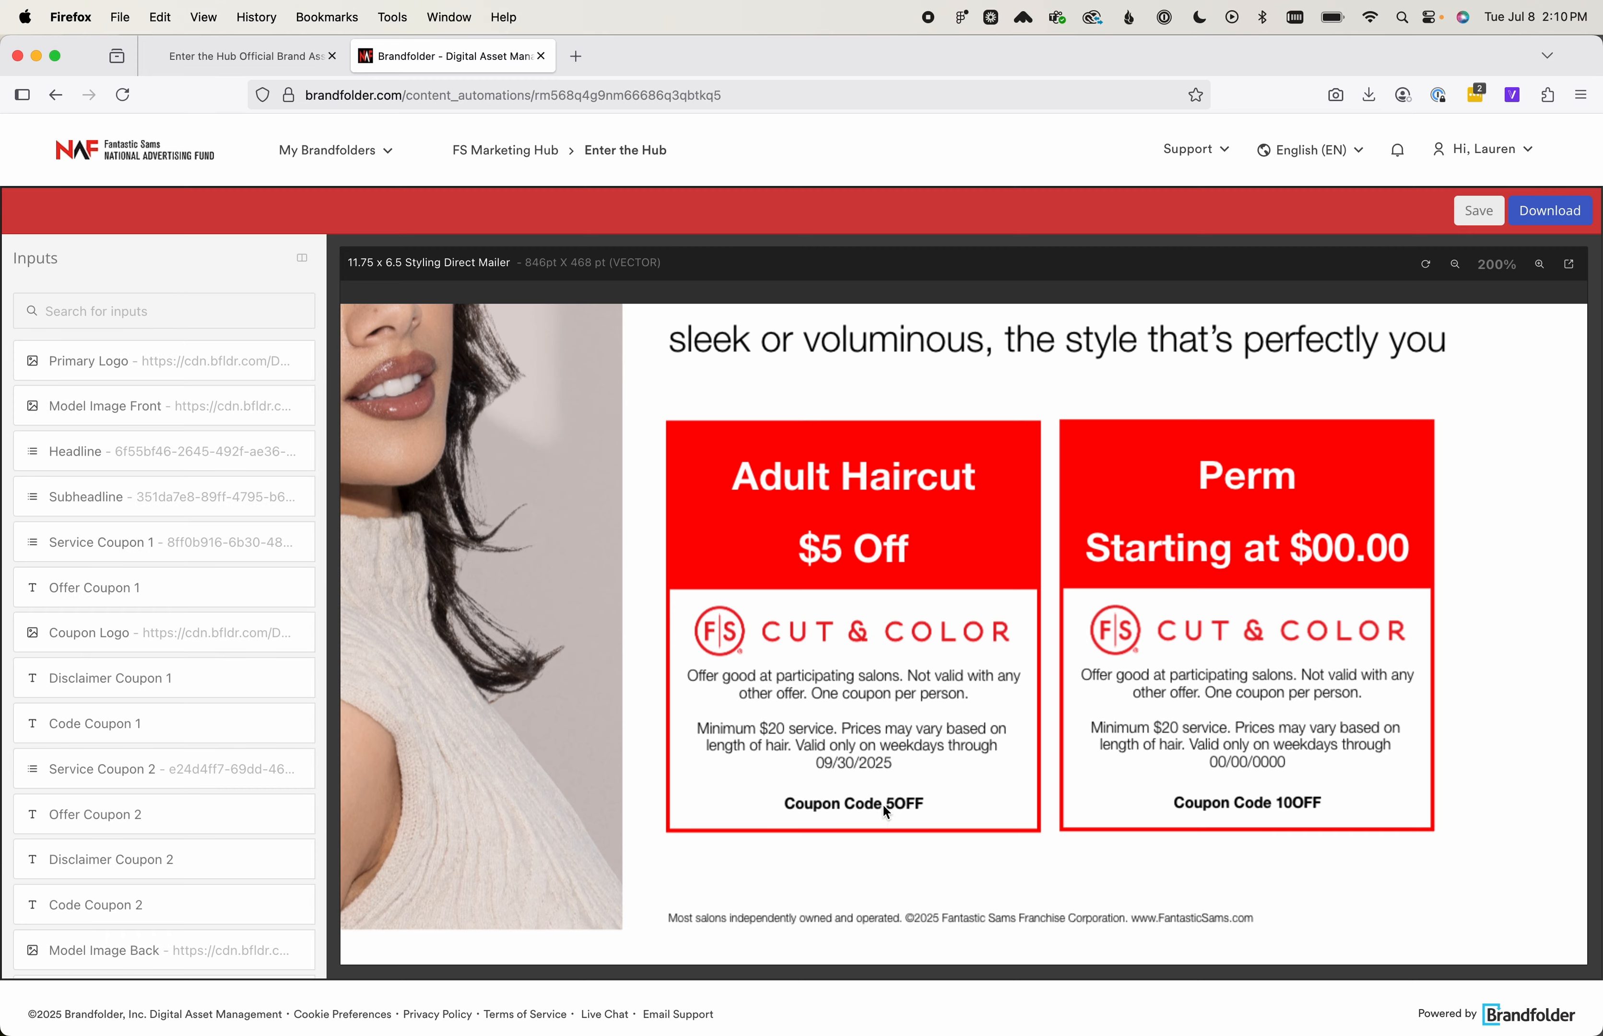
left_click(136, 724)
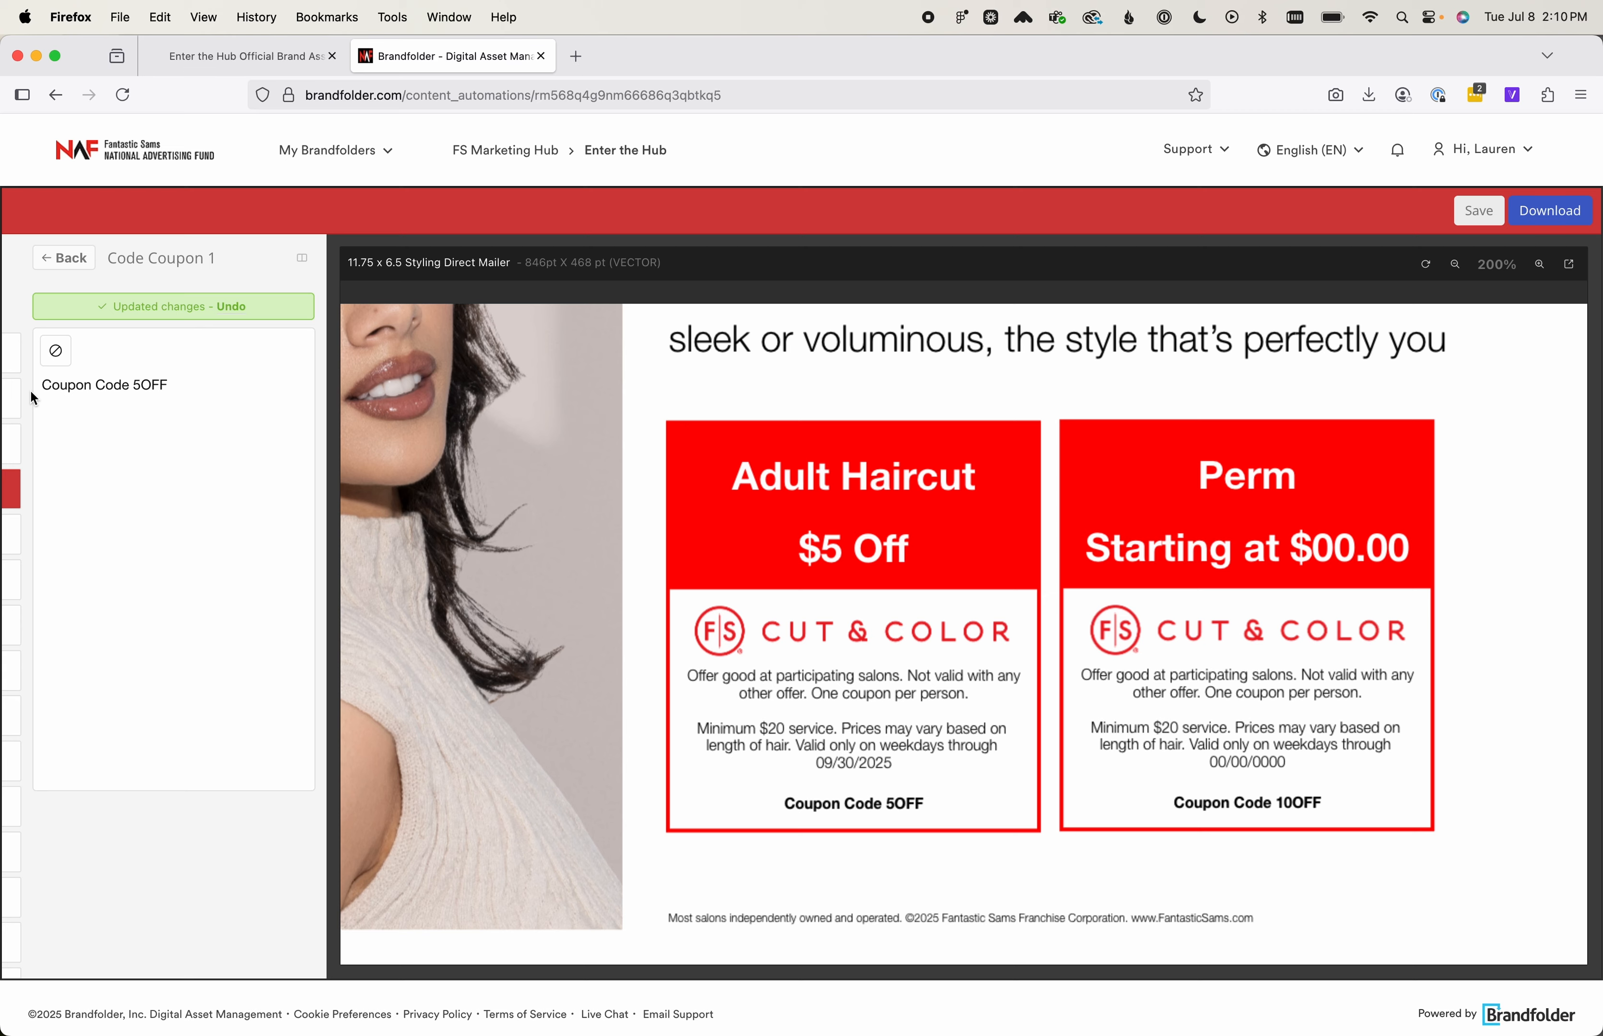
left_click_drag(169, 385, 40, 385)
left_click(66, 260)
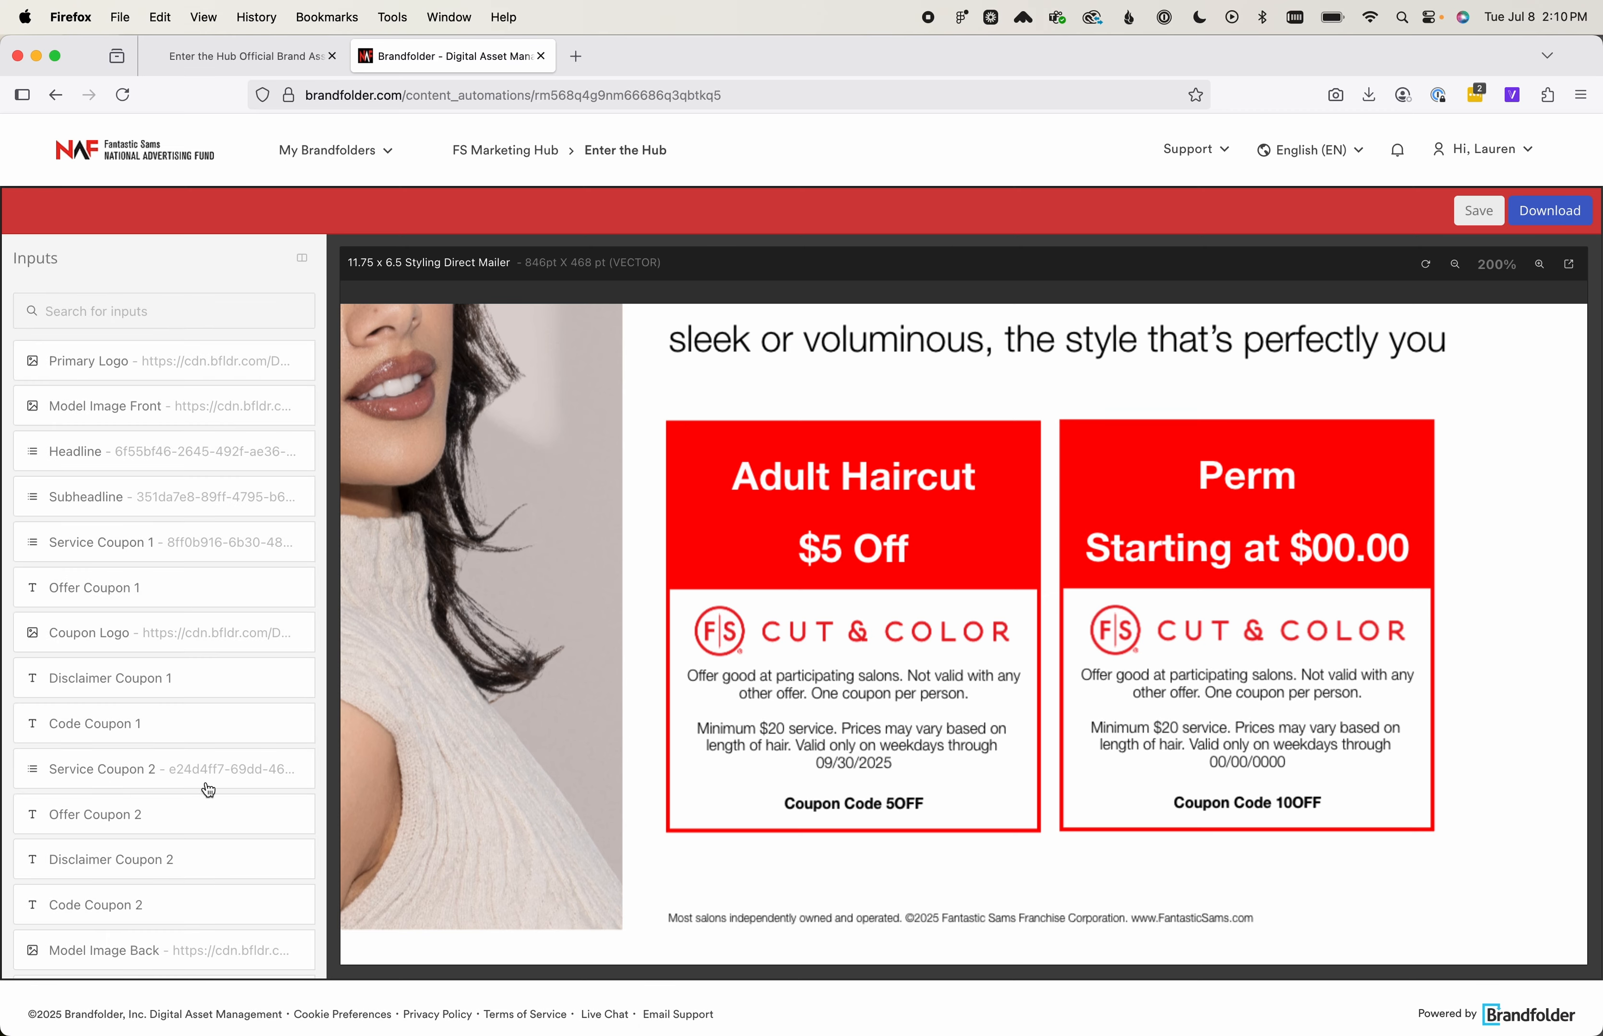
Set the service on the second coupon, Service Coupon 2, to Special Occasion Style and return to the input list
left_click(168, 768)
scroll(118, 714, "down", 2)
scroll(118, 714, "down", 3)
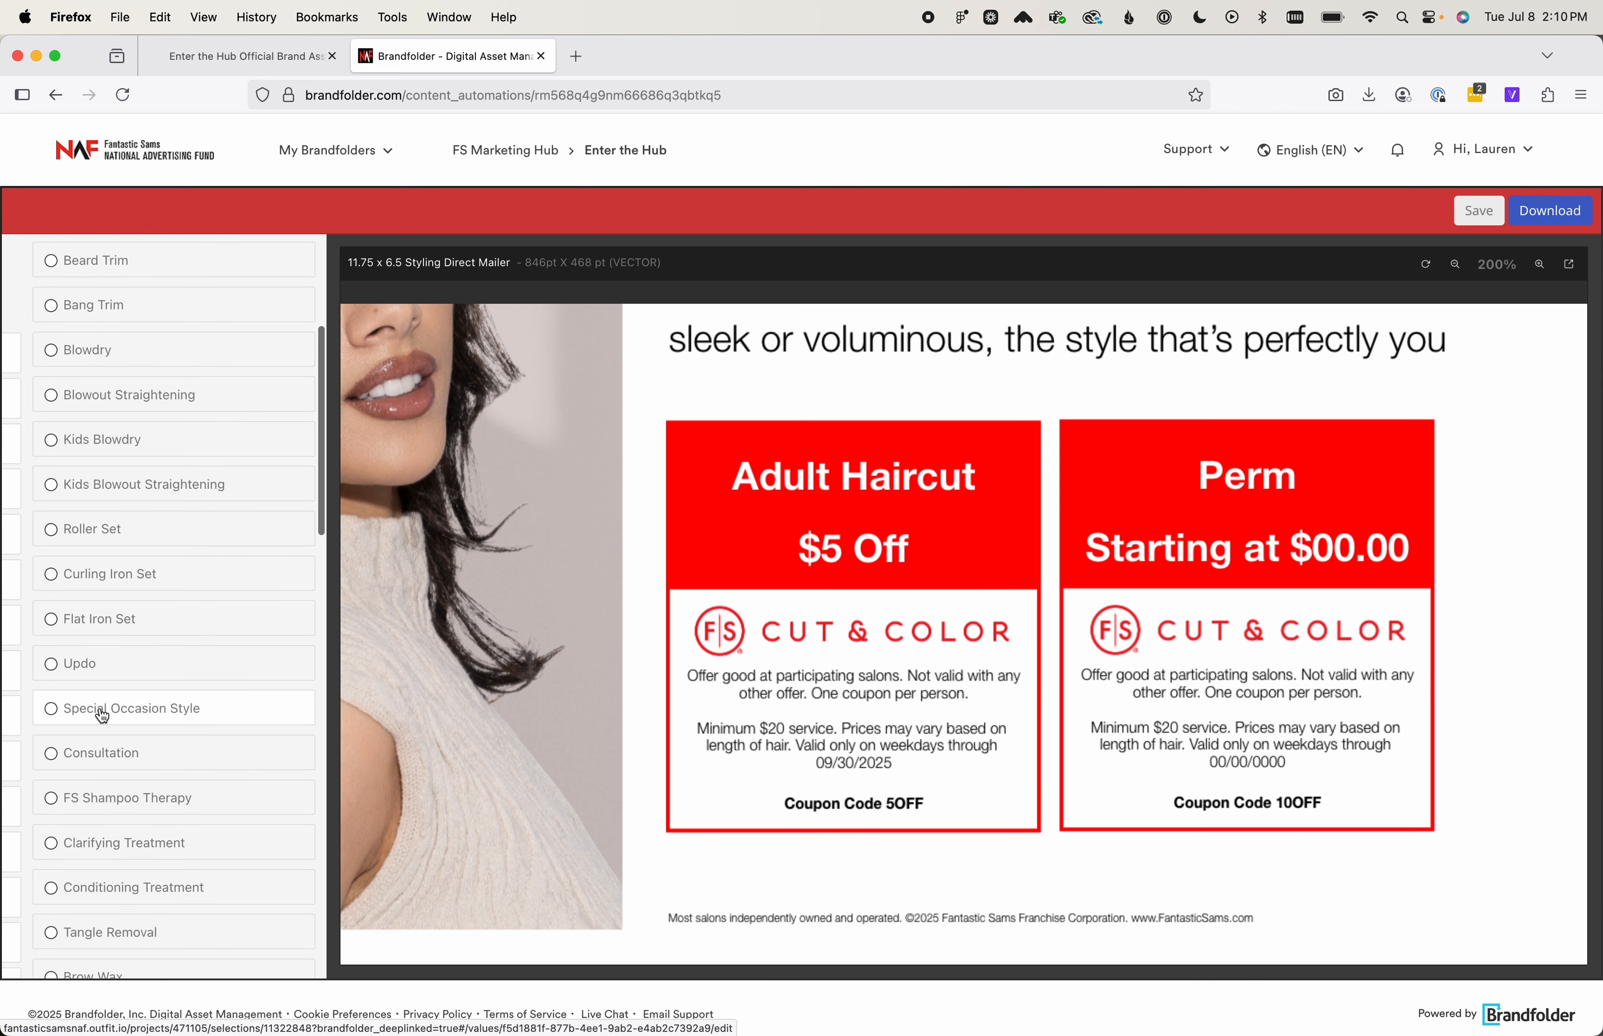
left_click(102, 716)
left_click(71, 260)
Set the second coupon's offer, Offer Coupon 2, to "10% Off" and return to the input list
scroll(147, 712, "down", 1)
scroll(147, 712, "down", 3)
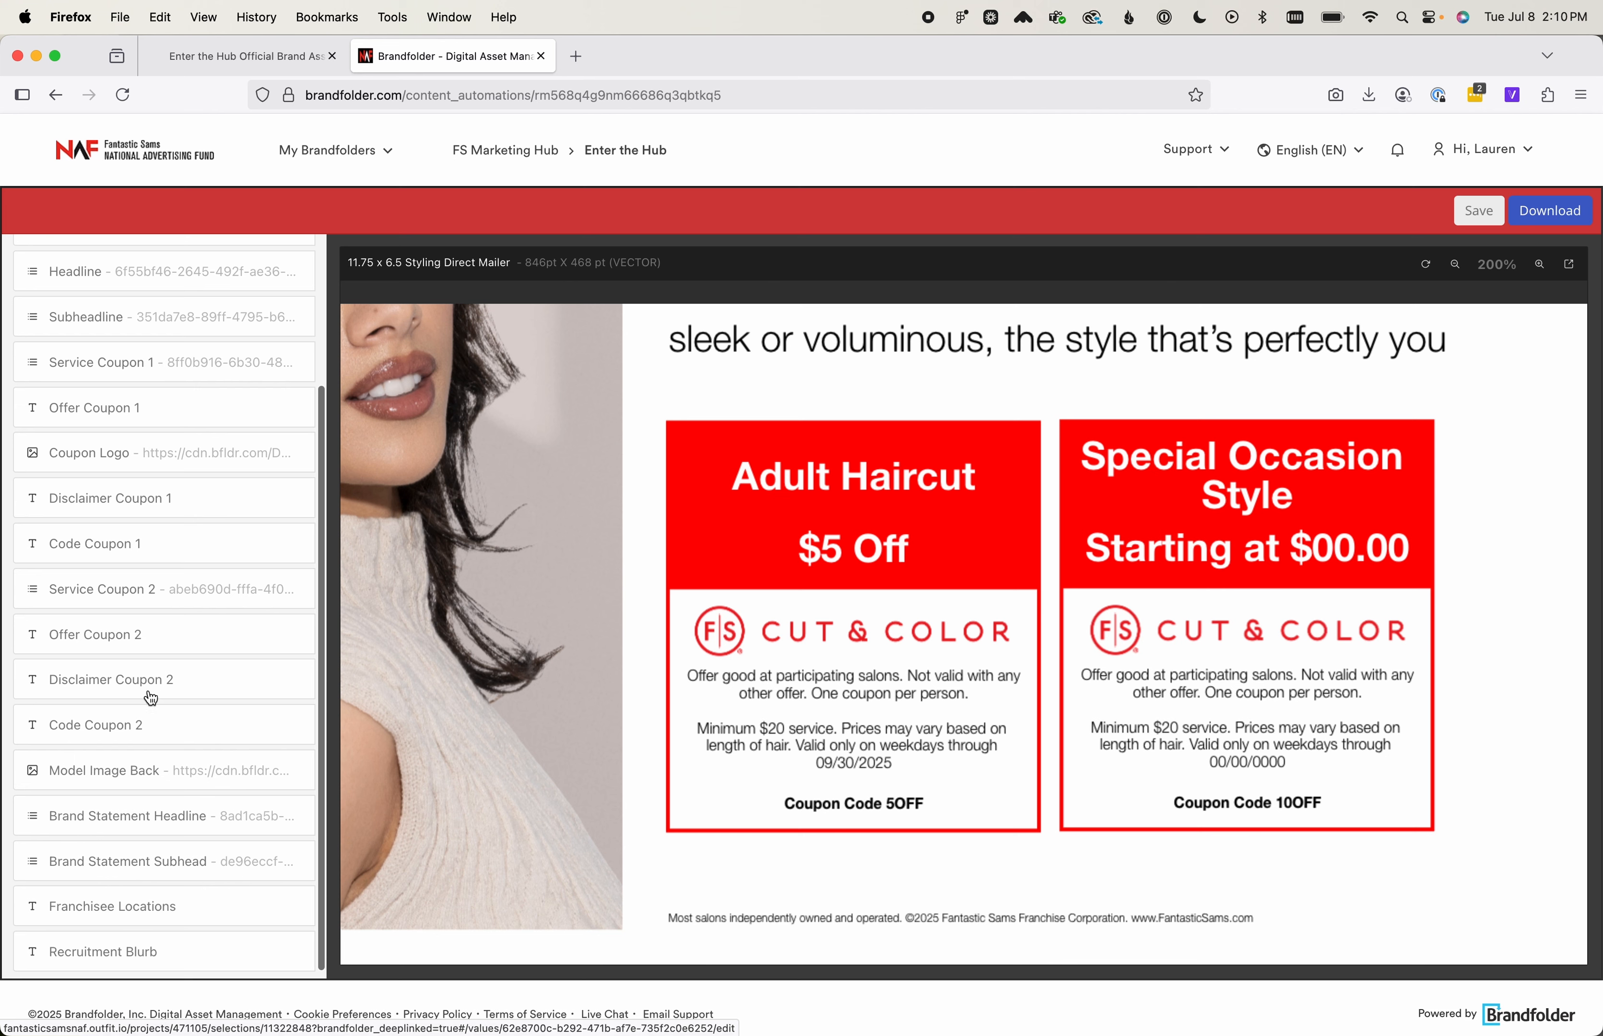
left_click(160, 648)
left_click_drag(177, 386, 22, 396)
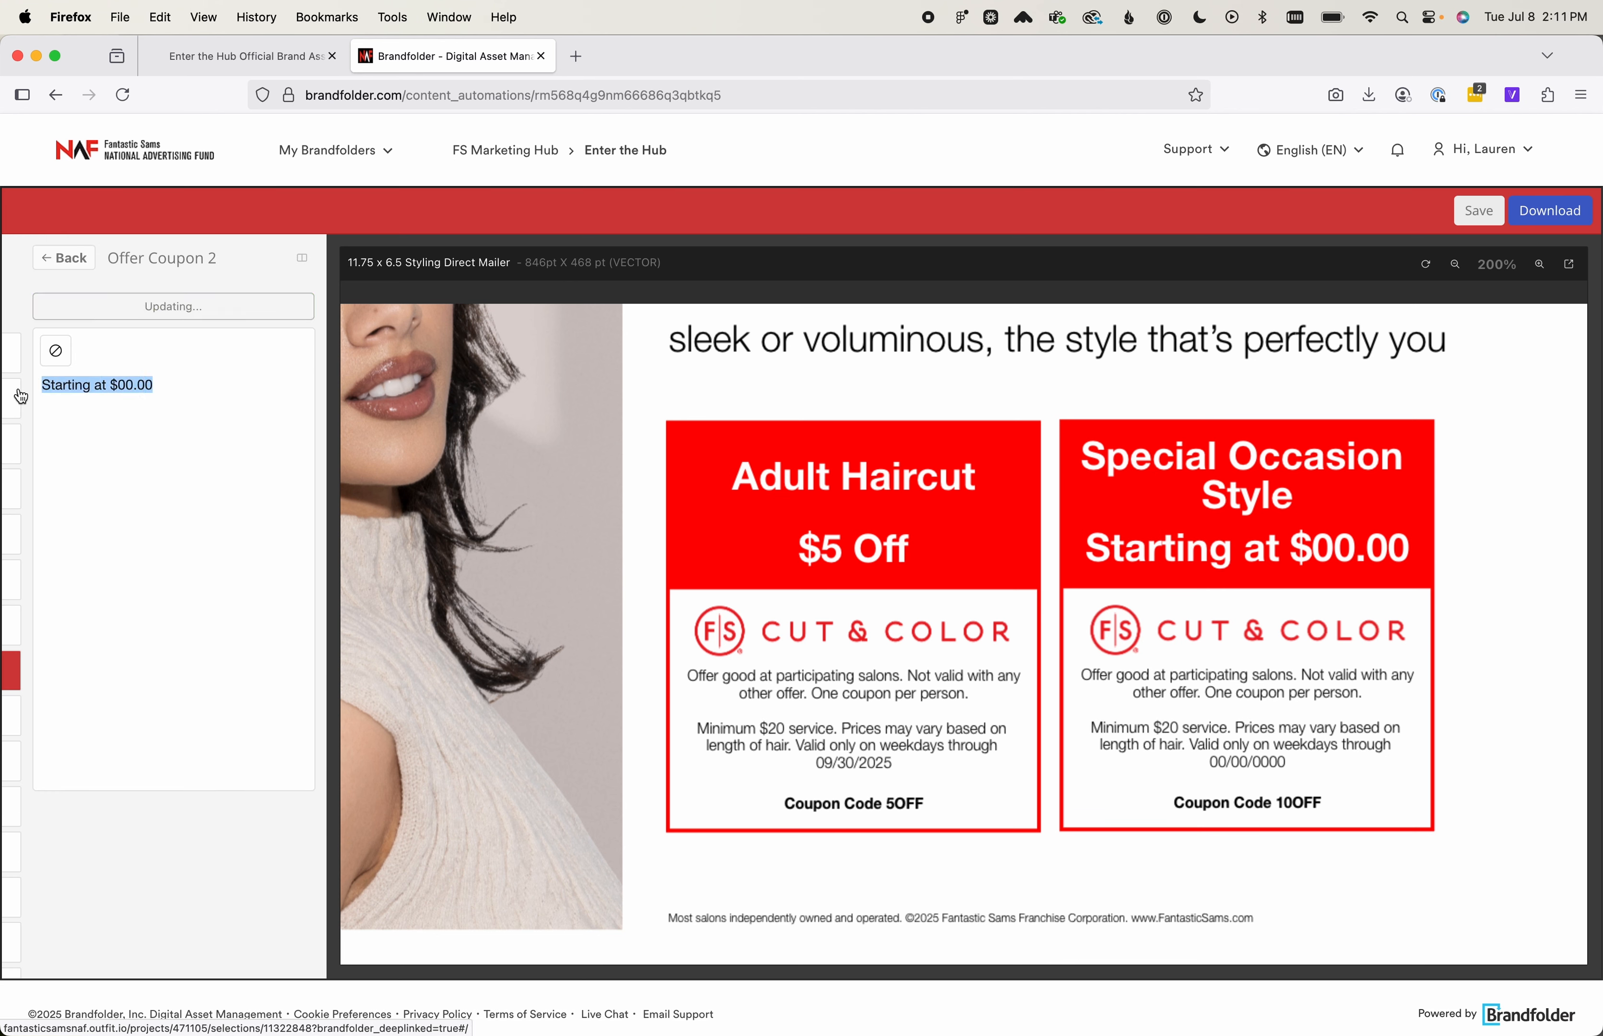
type("10% Off")
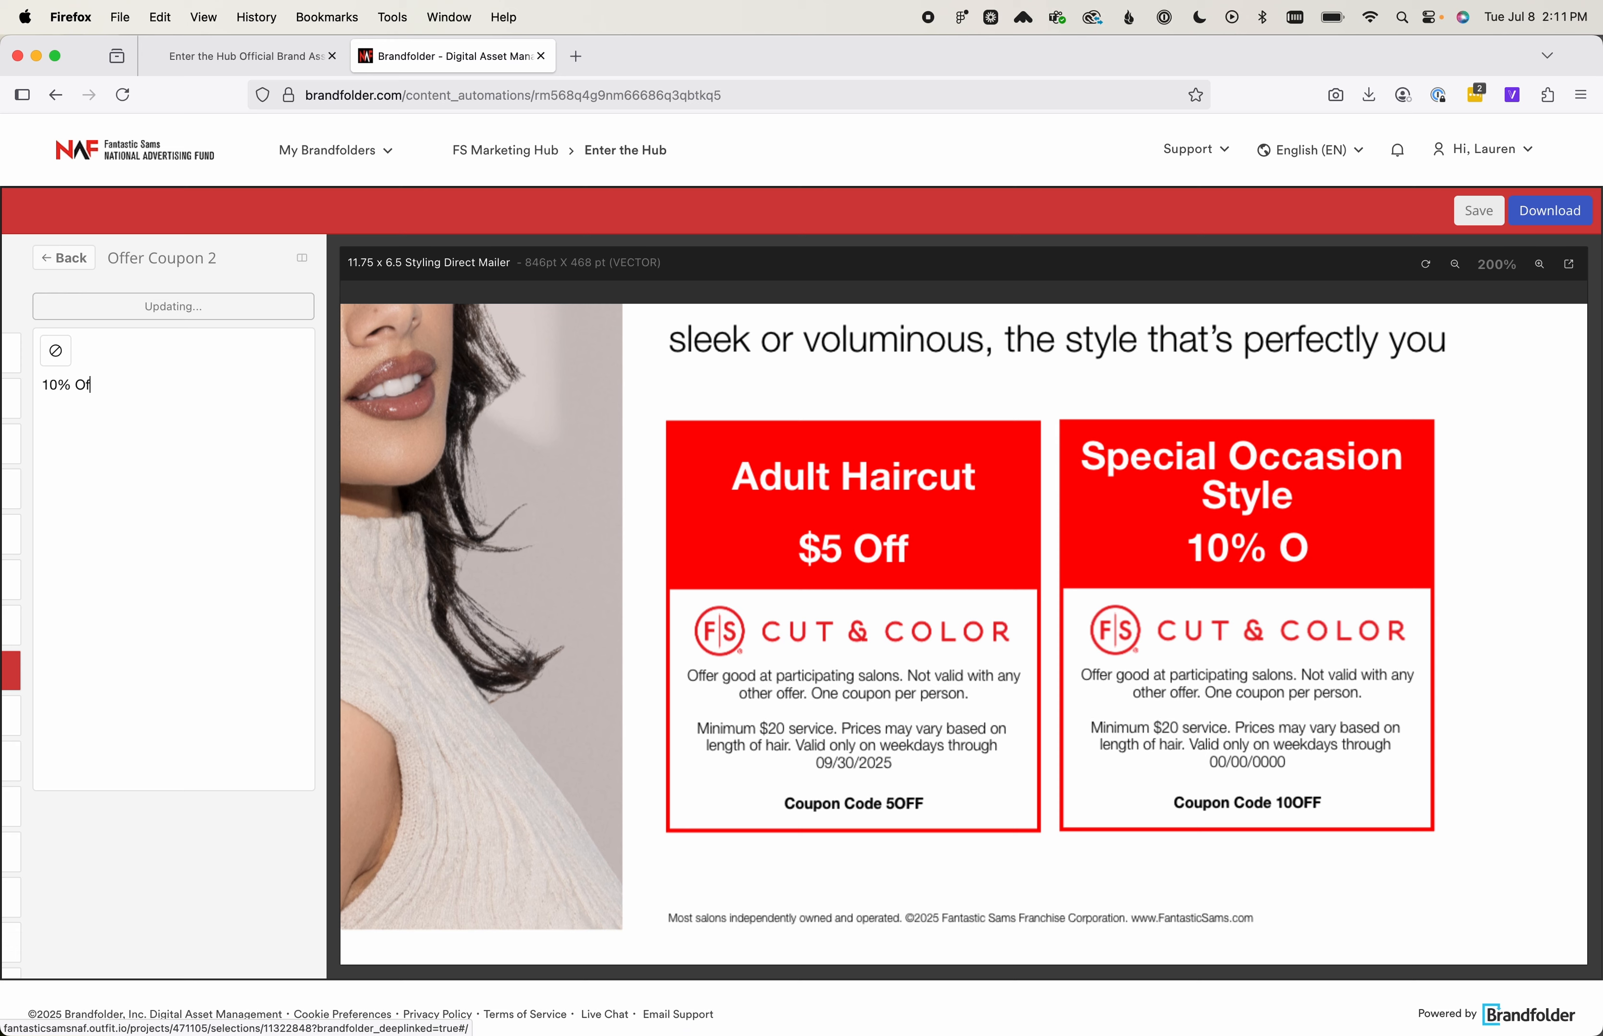
left_click(63, 258)
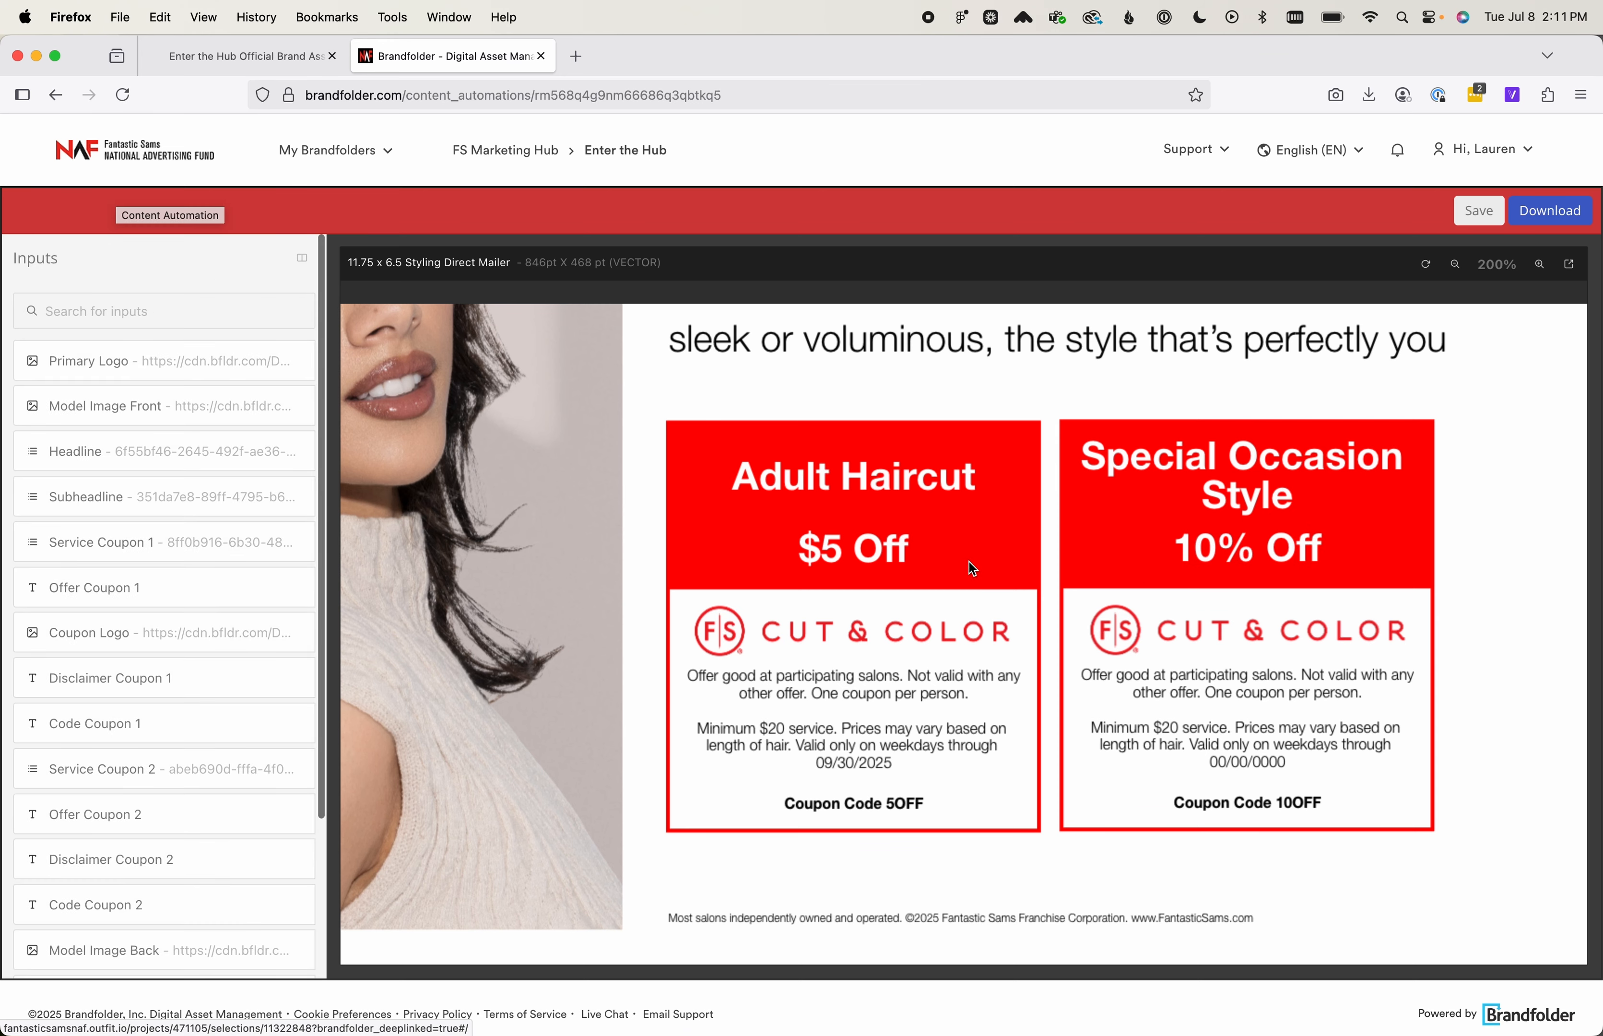
Delete the minimum-service and price-variation sentences and the word "weekdays" from Disclaimer Coupon 2
scroll(229, 687, "down", 3)
scroll(229, 686, "down", 1)
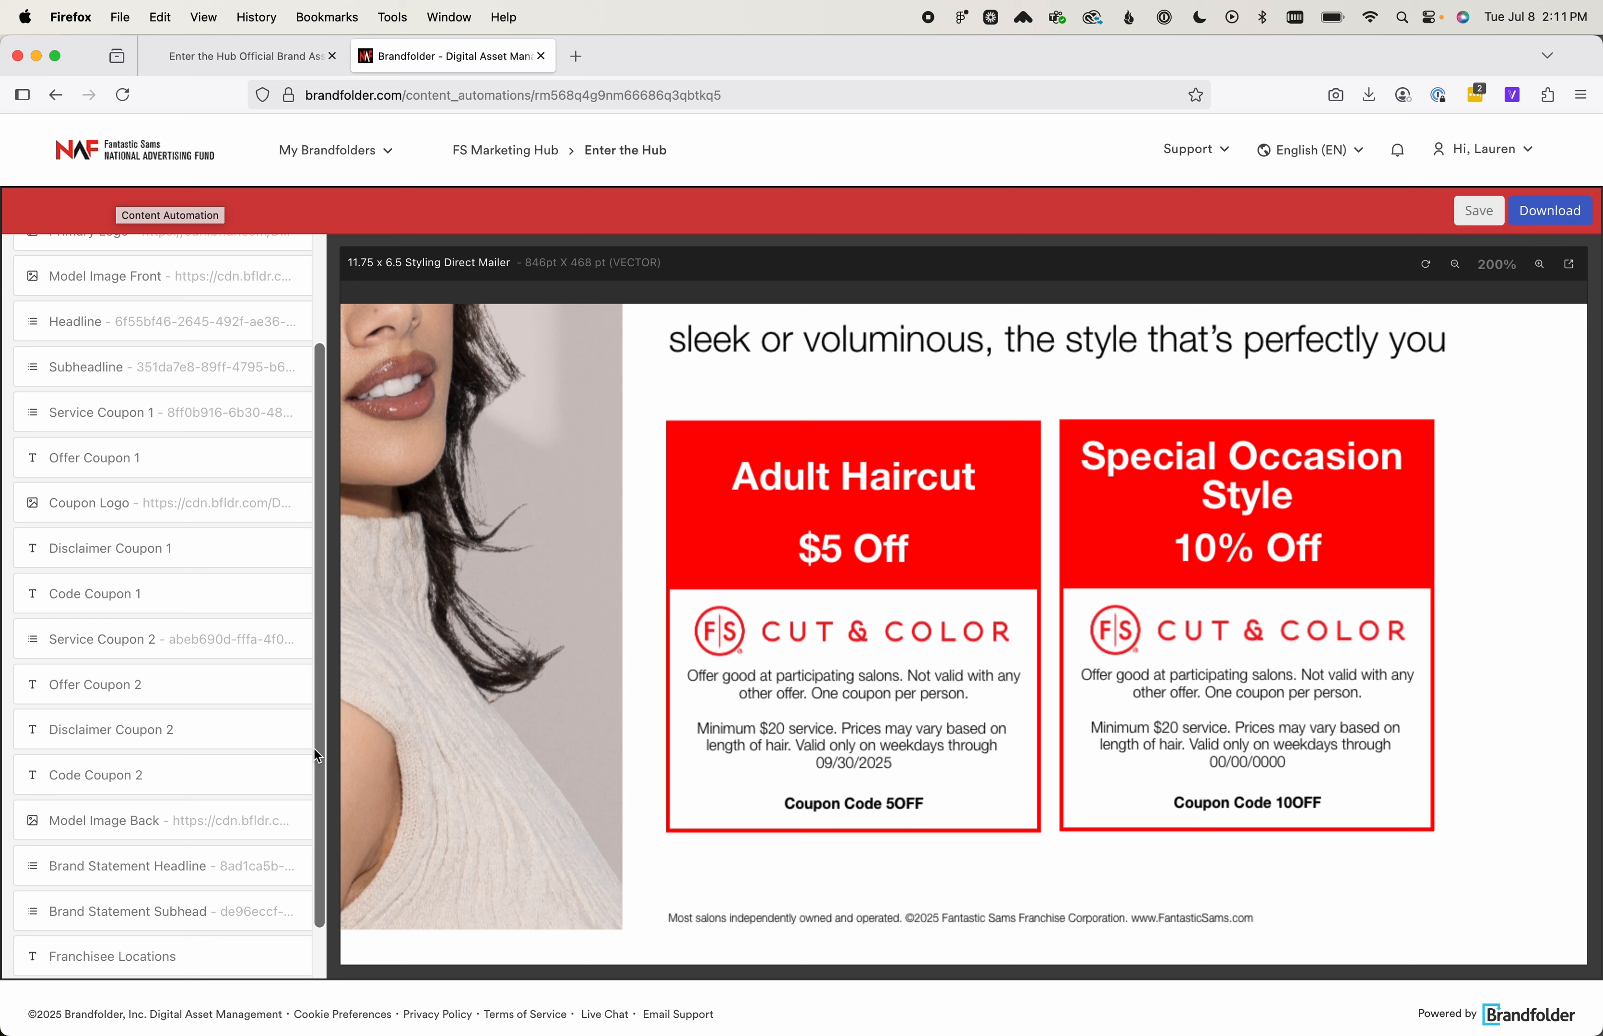
left_click(133, 730)
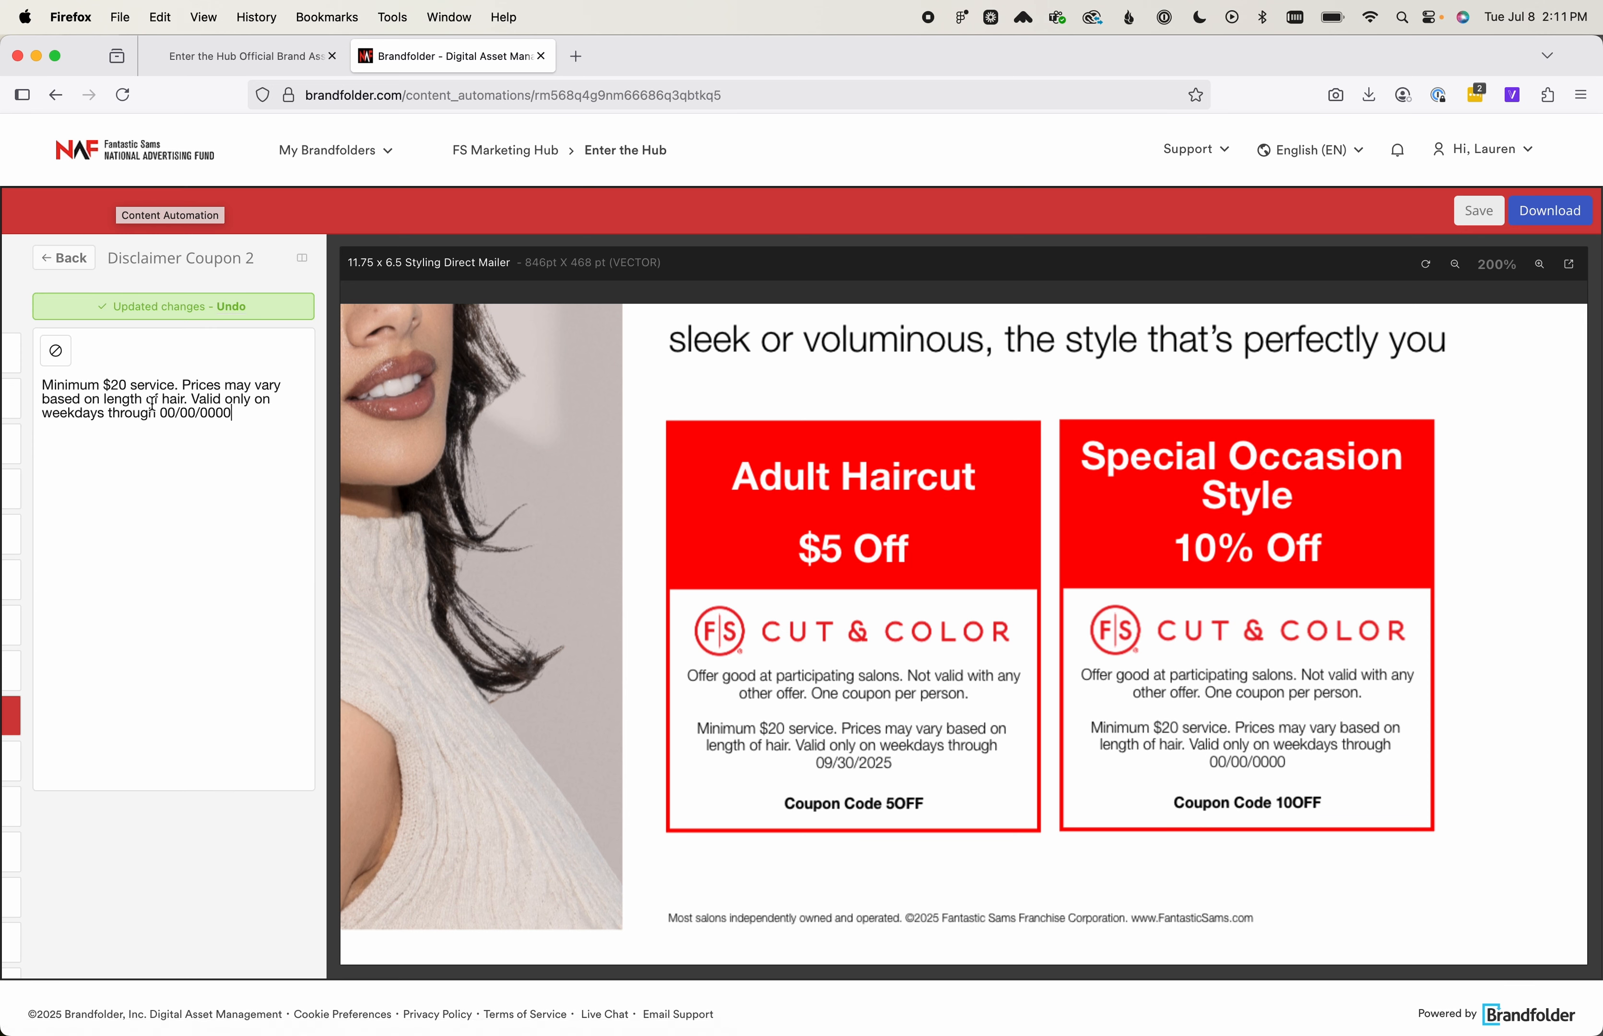
left_click_drag(192, 399, 42, 384)
key("BackSpace")
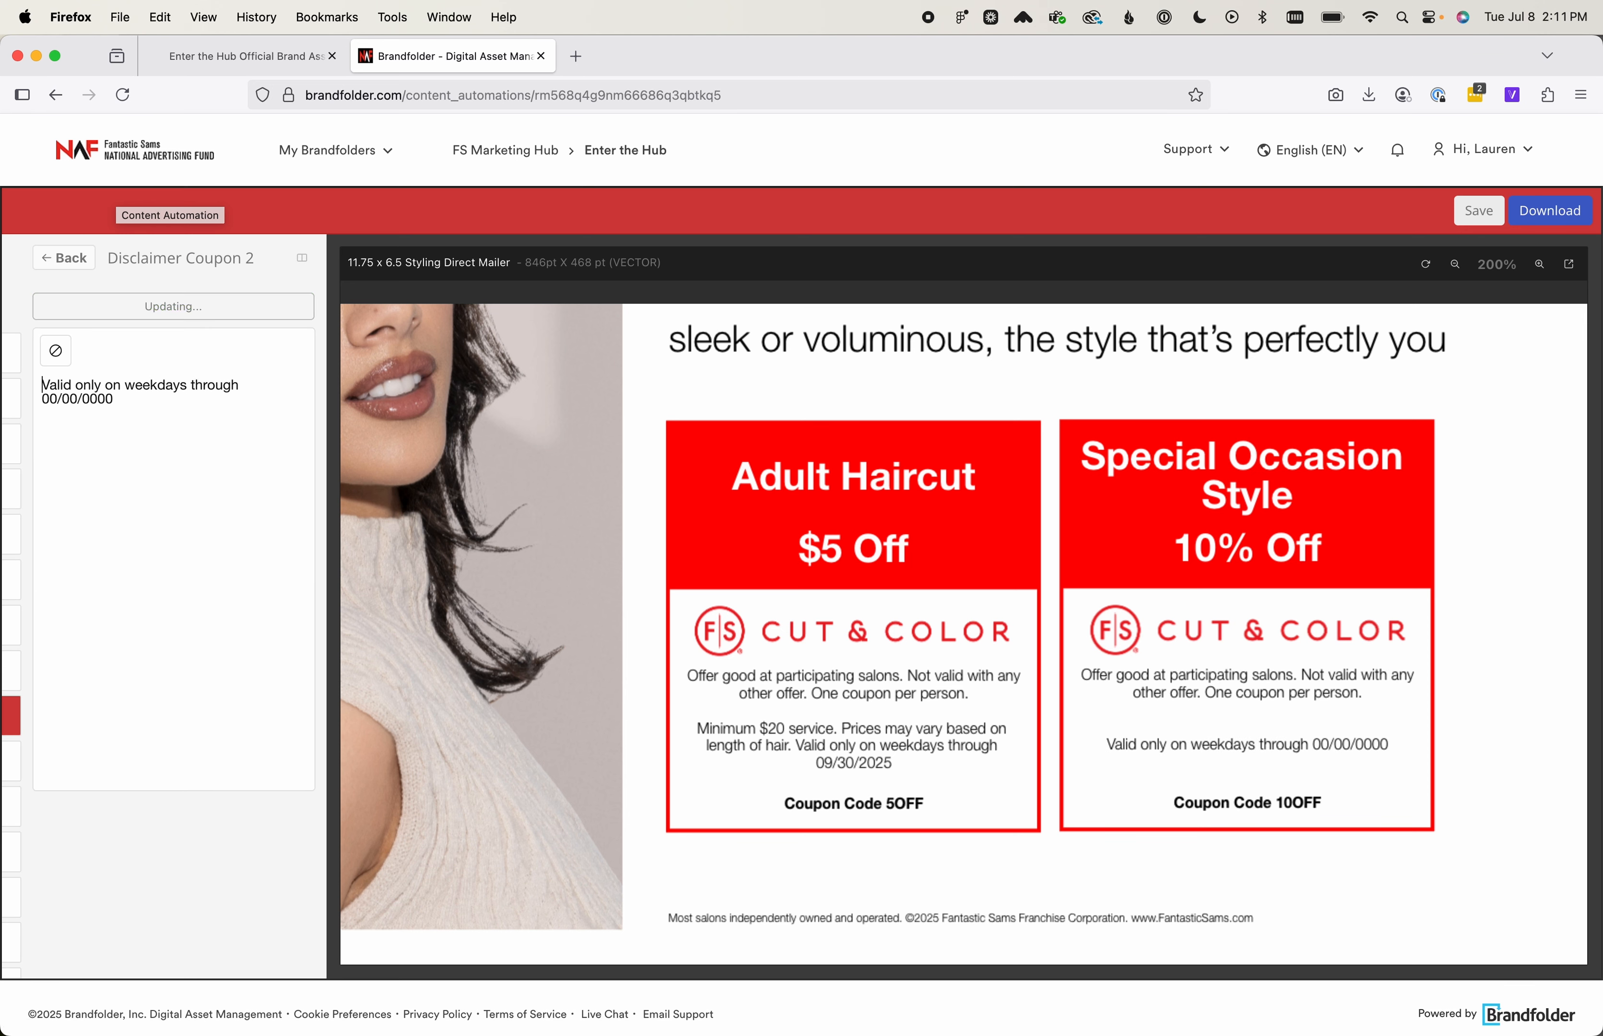
left_click_drag(190, 384, 128, 379)
key("BackSpace")
Set the expiry date in Disclaimer Coupon 2 to 09/30/2025 and return to the input list
left_click(192, 382)
key("BackSpace")
type("9")
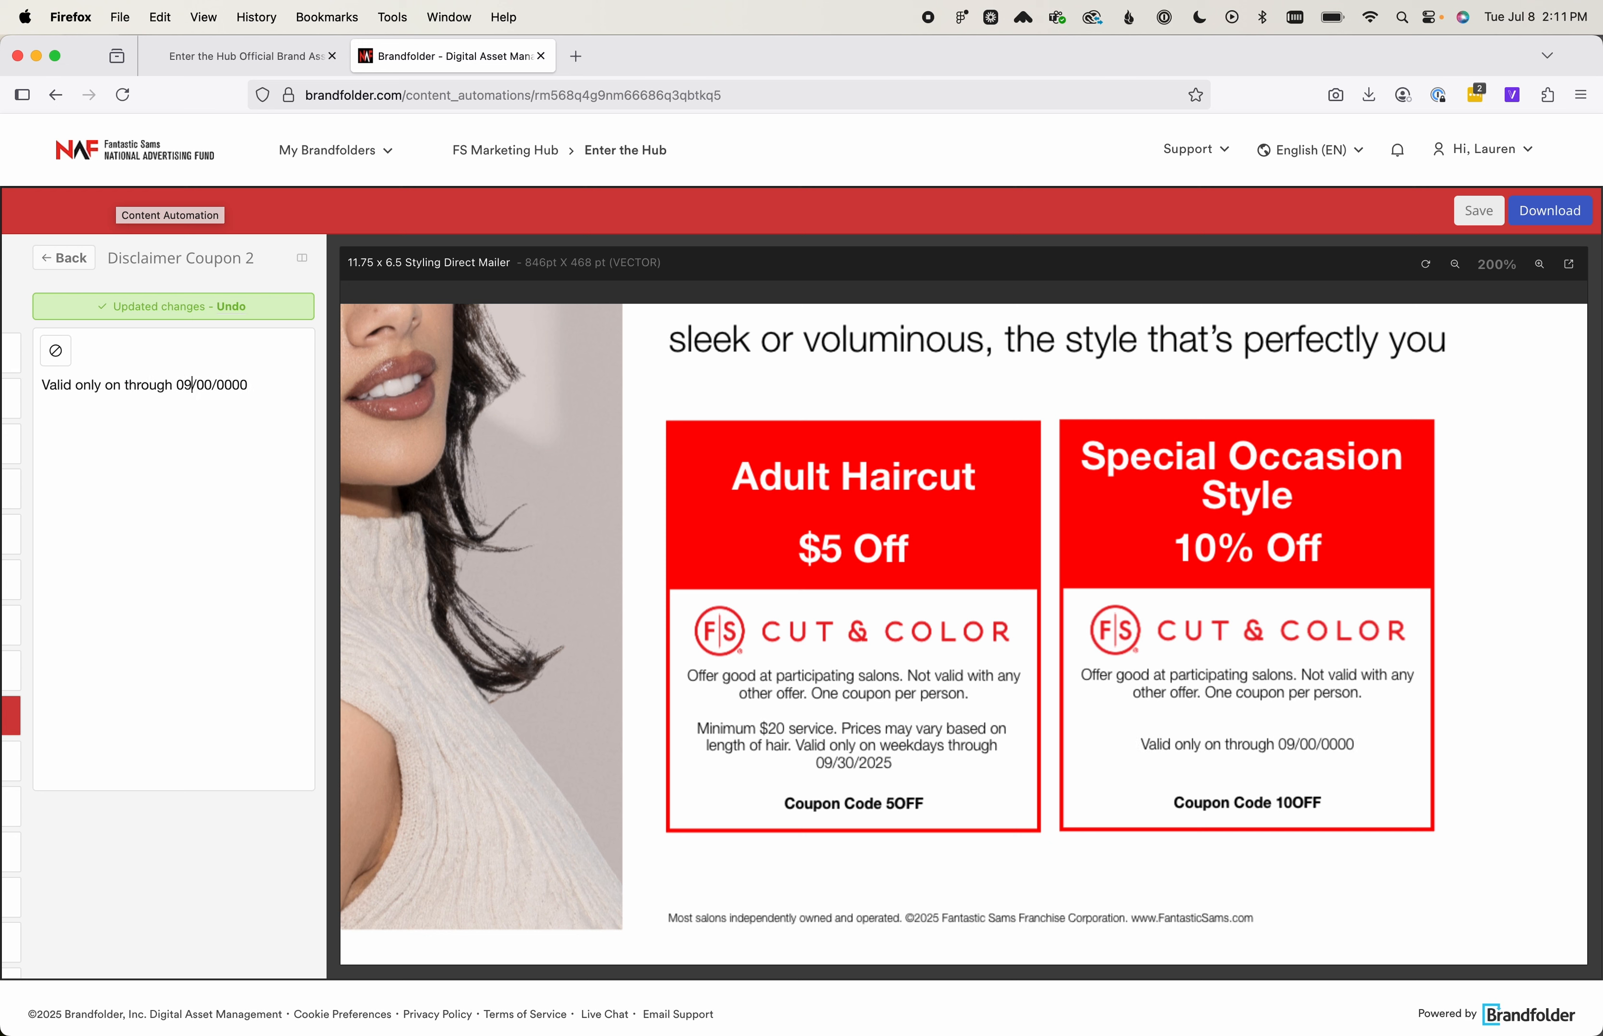
key("BackSpace")
key("BackSpace")
type("30")
key("Right")
key("BackSpace")
key("BackSpace")
key("BackSpace")
key("BackSpace")
type("2025")
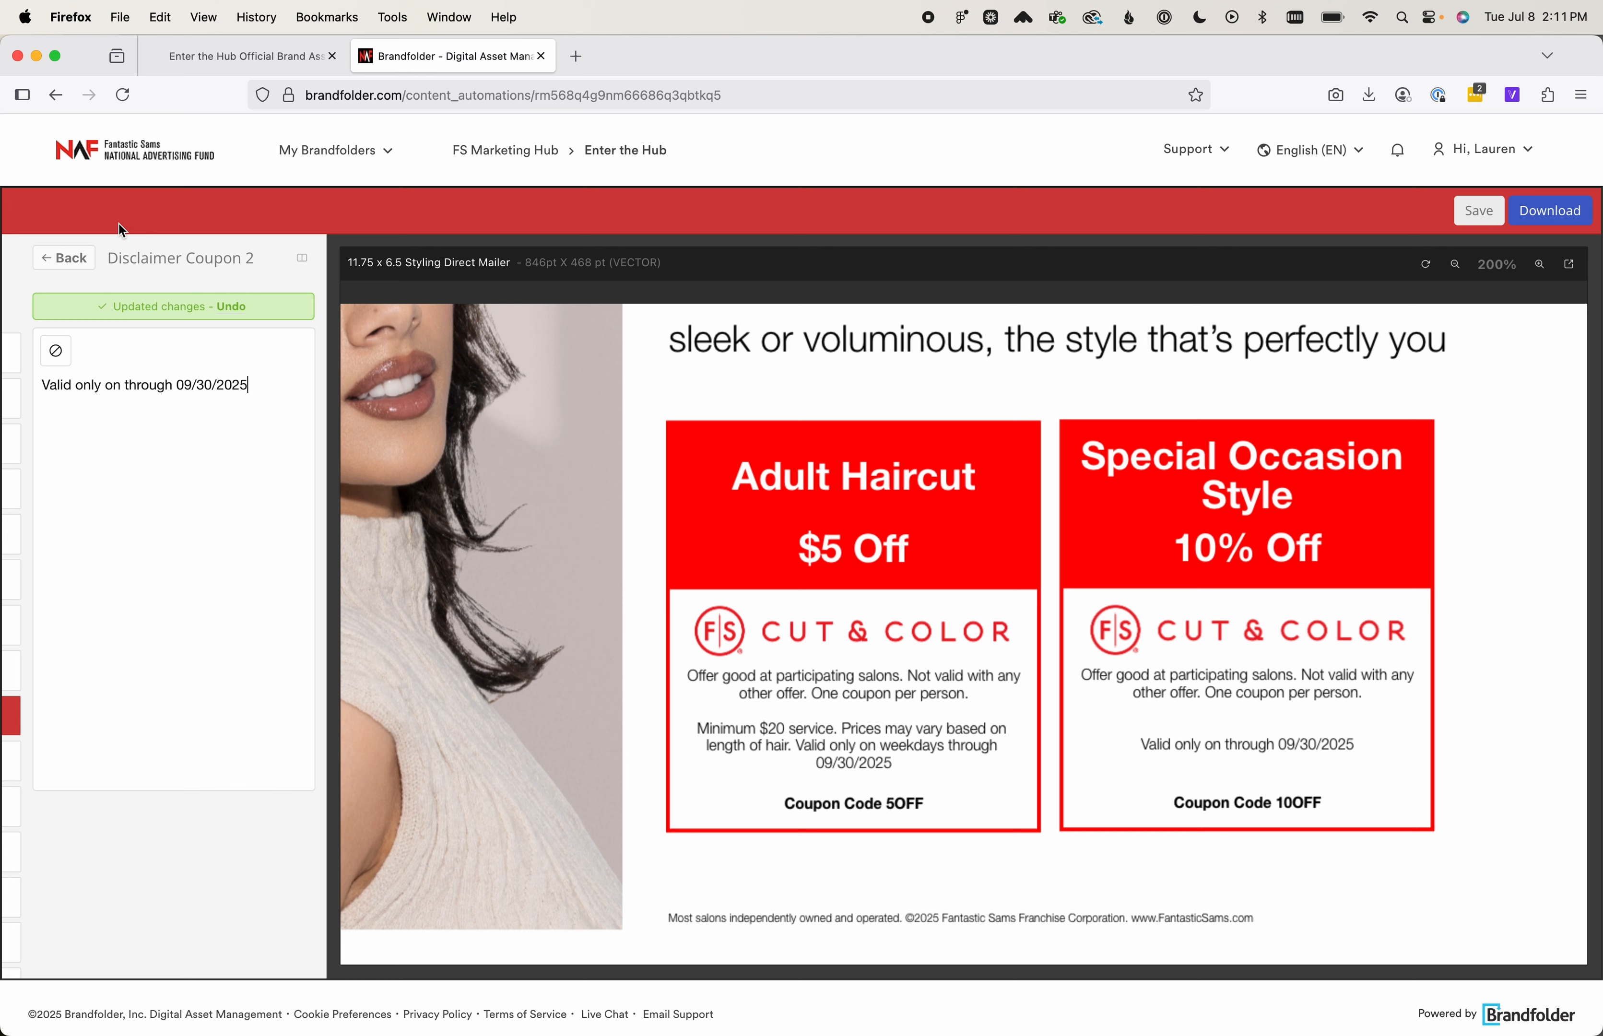
left_click(75, 257)
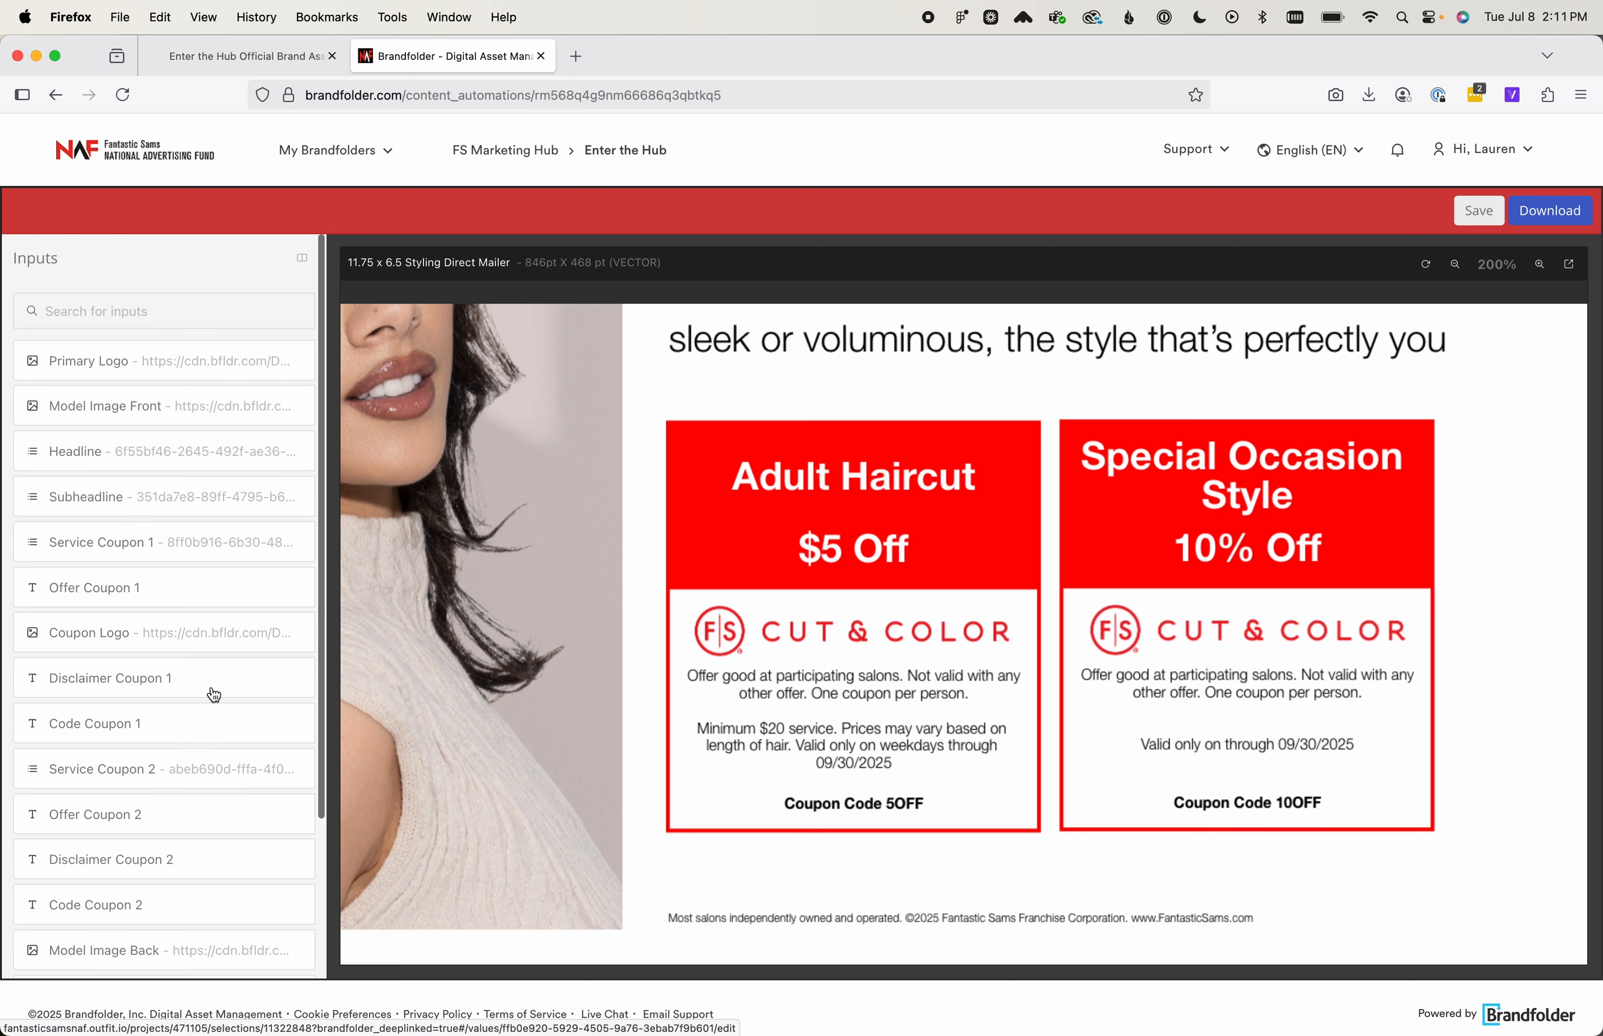
Review the mailer's front with both coupons at 125% zoom
scroll(213, 695, "down", 3)
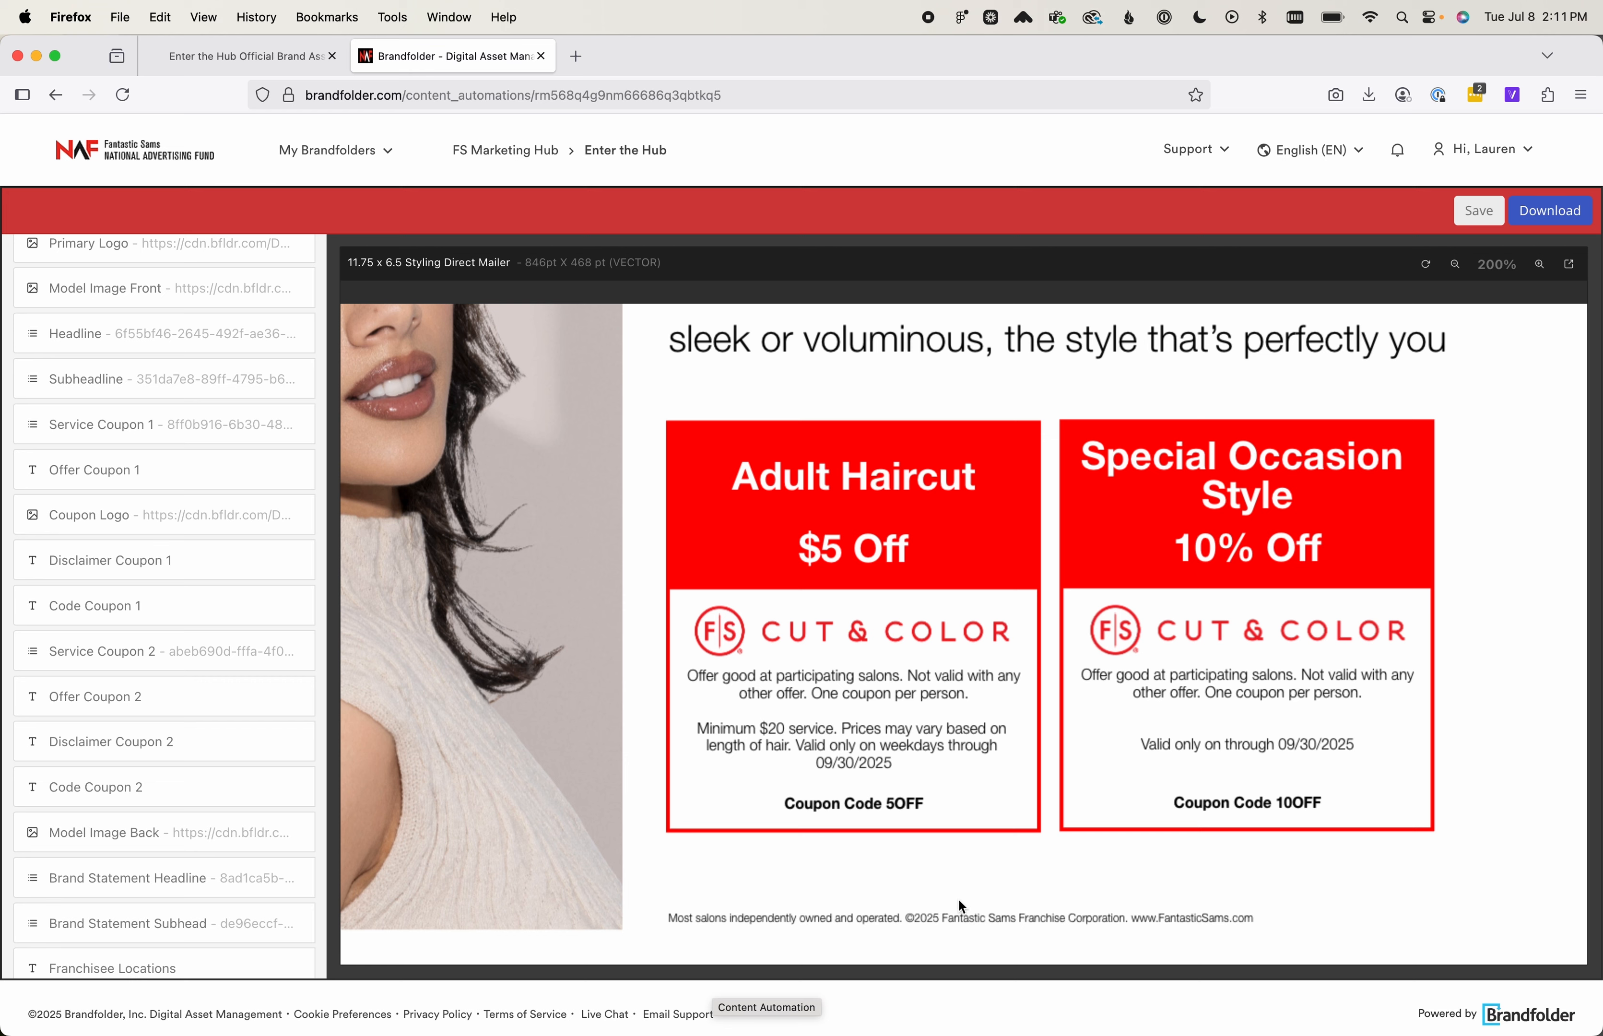
left_click(1454, 264)
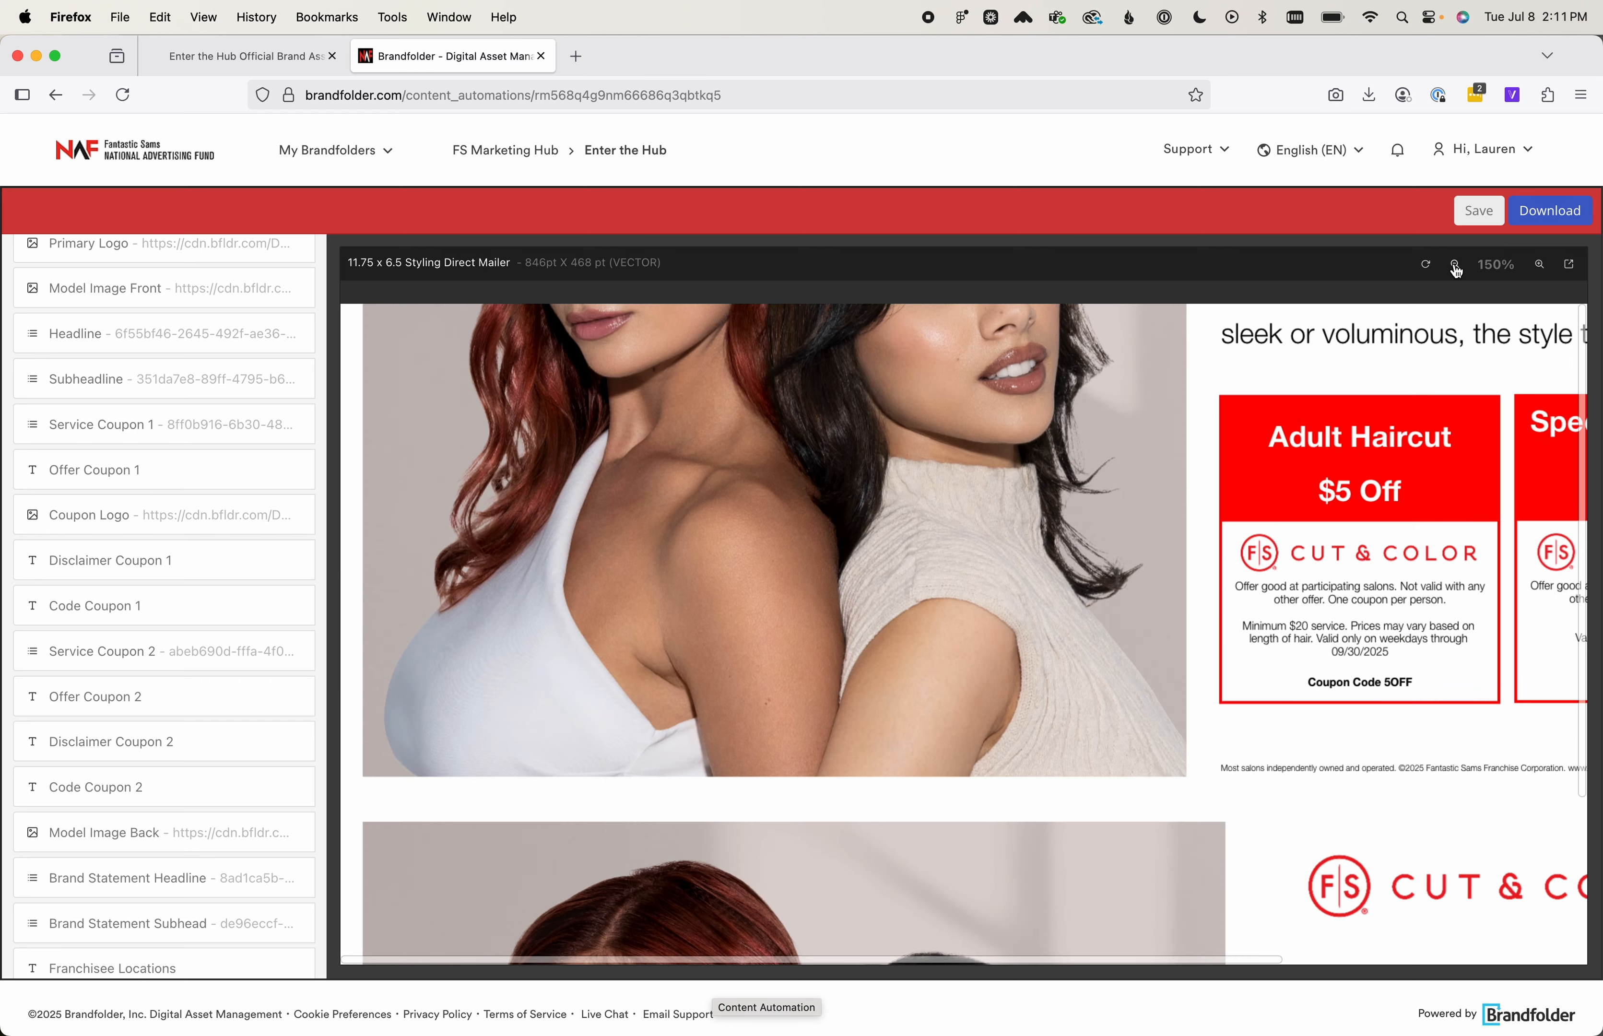
left_click(1454, 264)
scroll(1226, 451, "up", 5)
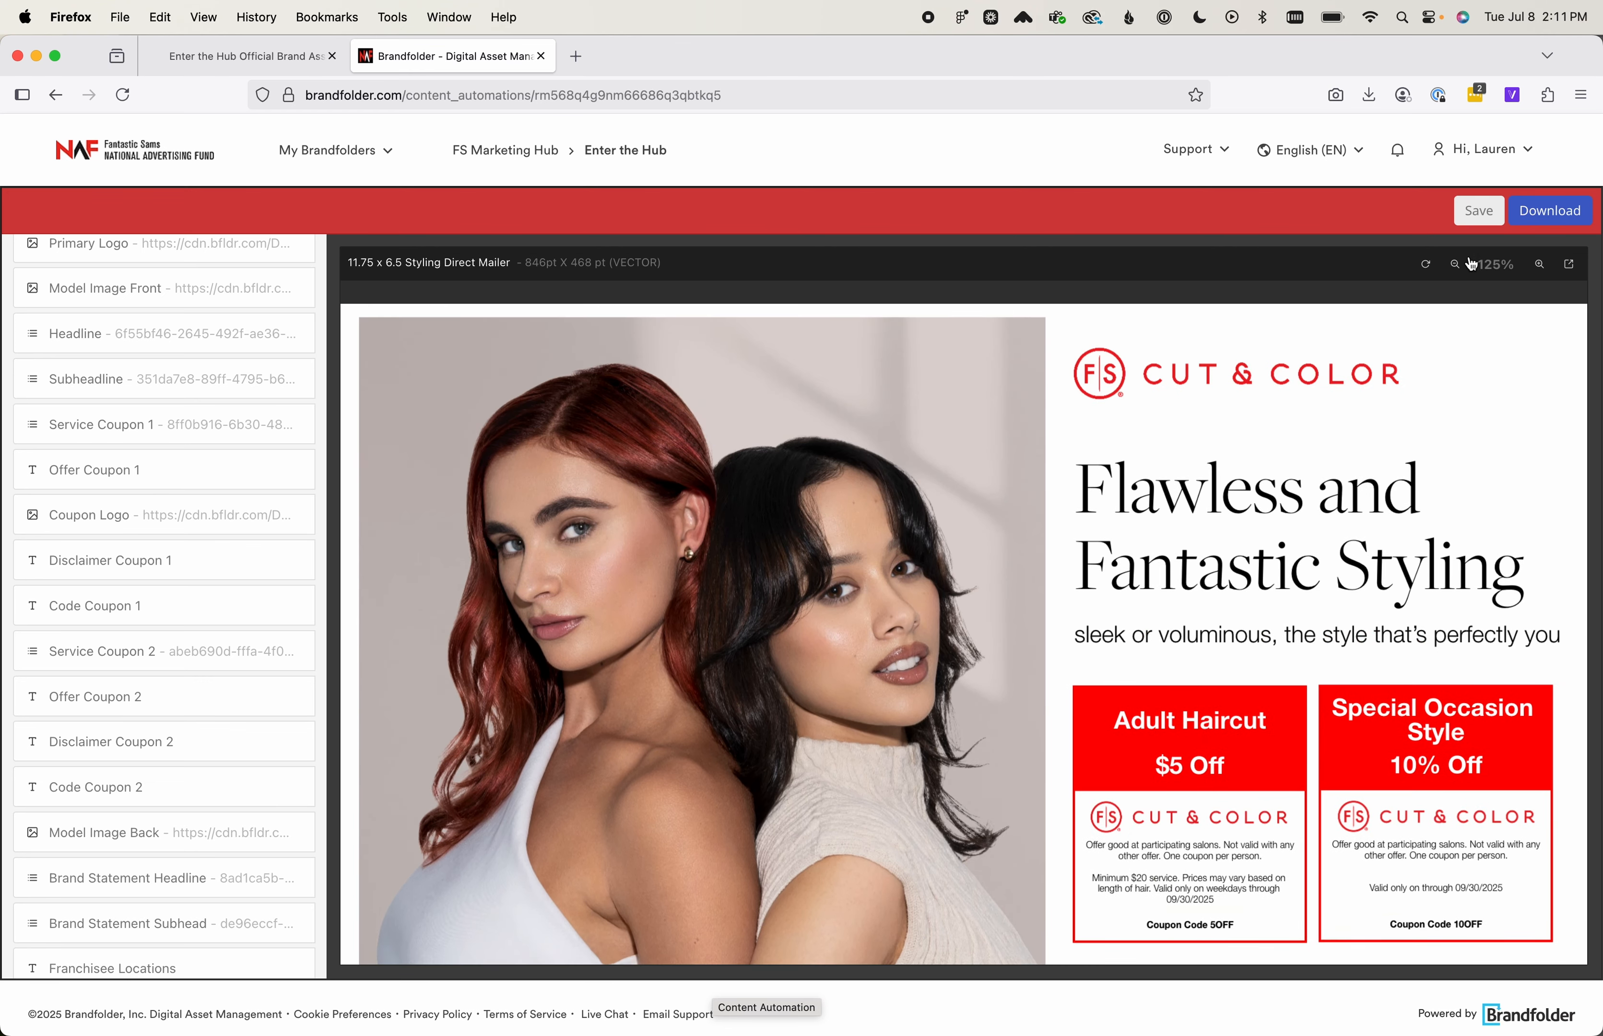
Replace the Model Image Back picture with library image 25-13 and return to the input list
left_click(1456, 263)
scroll(1123, 515, "down", 2)
scroll(1116, 517, "up", 2)
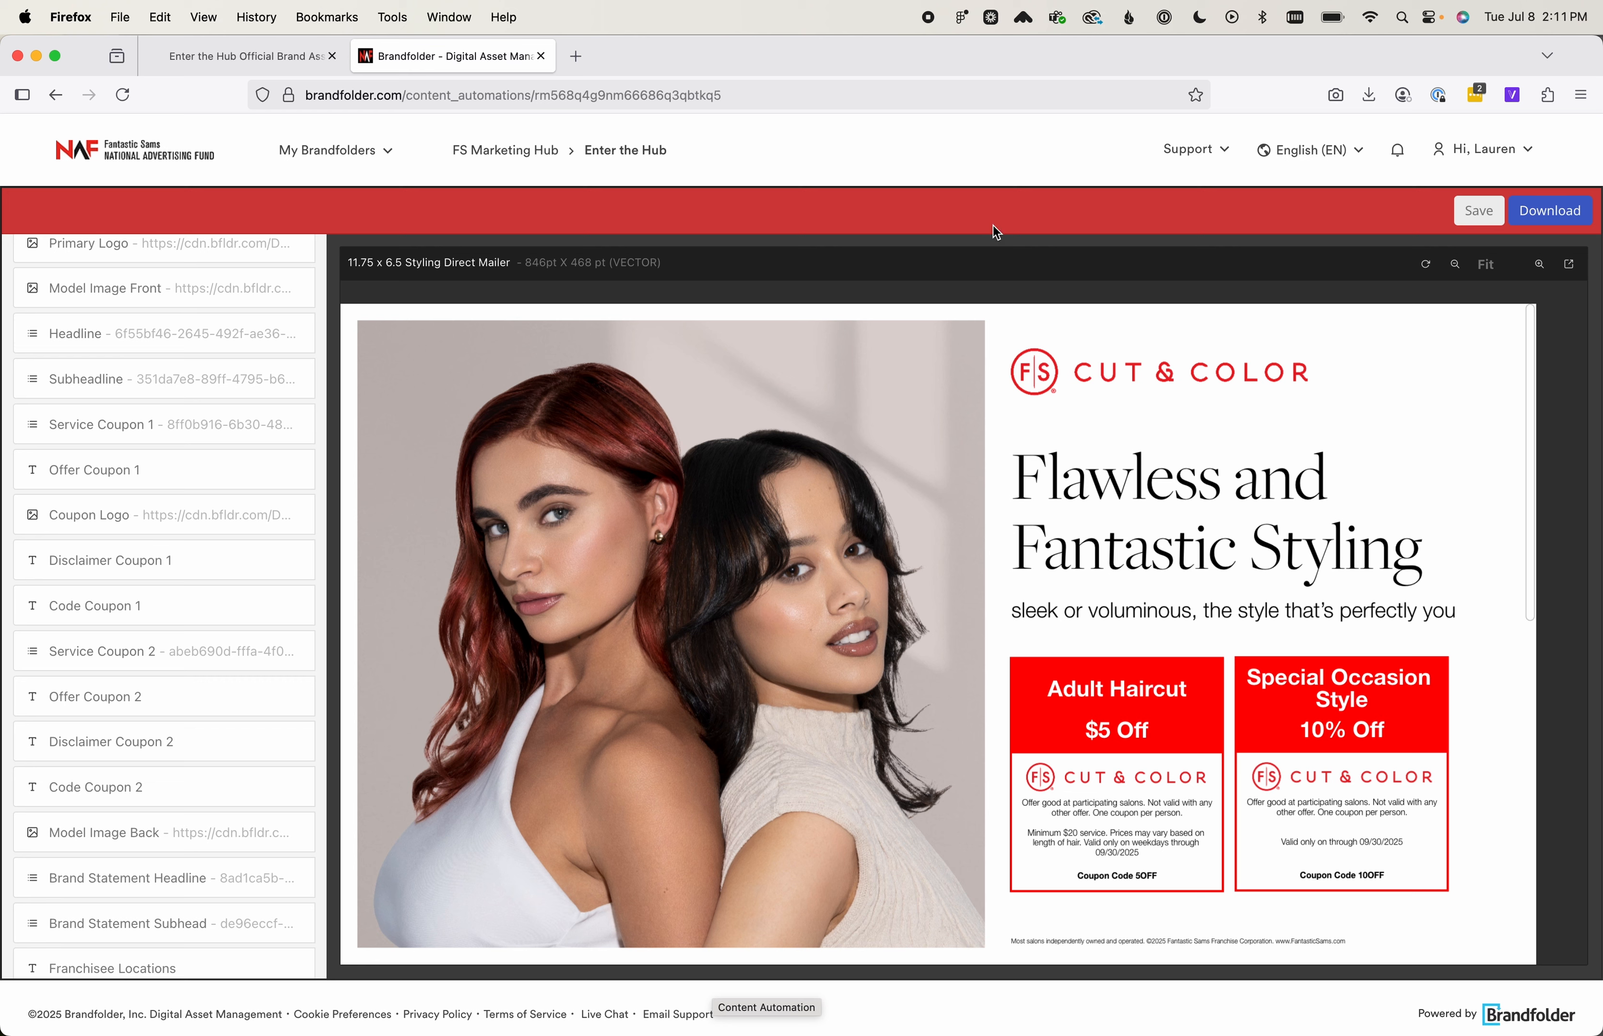
scroll(812, 726, "down", 10)
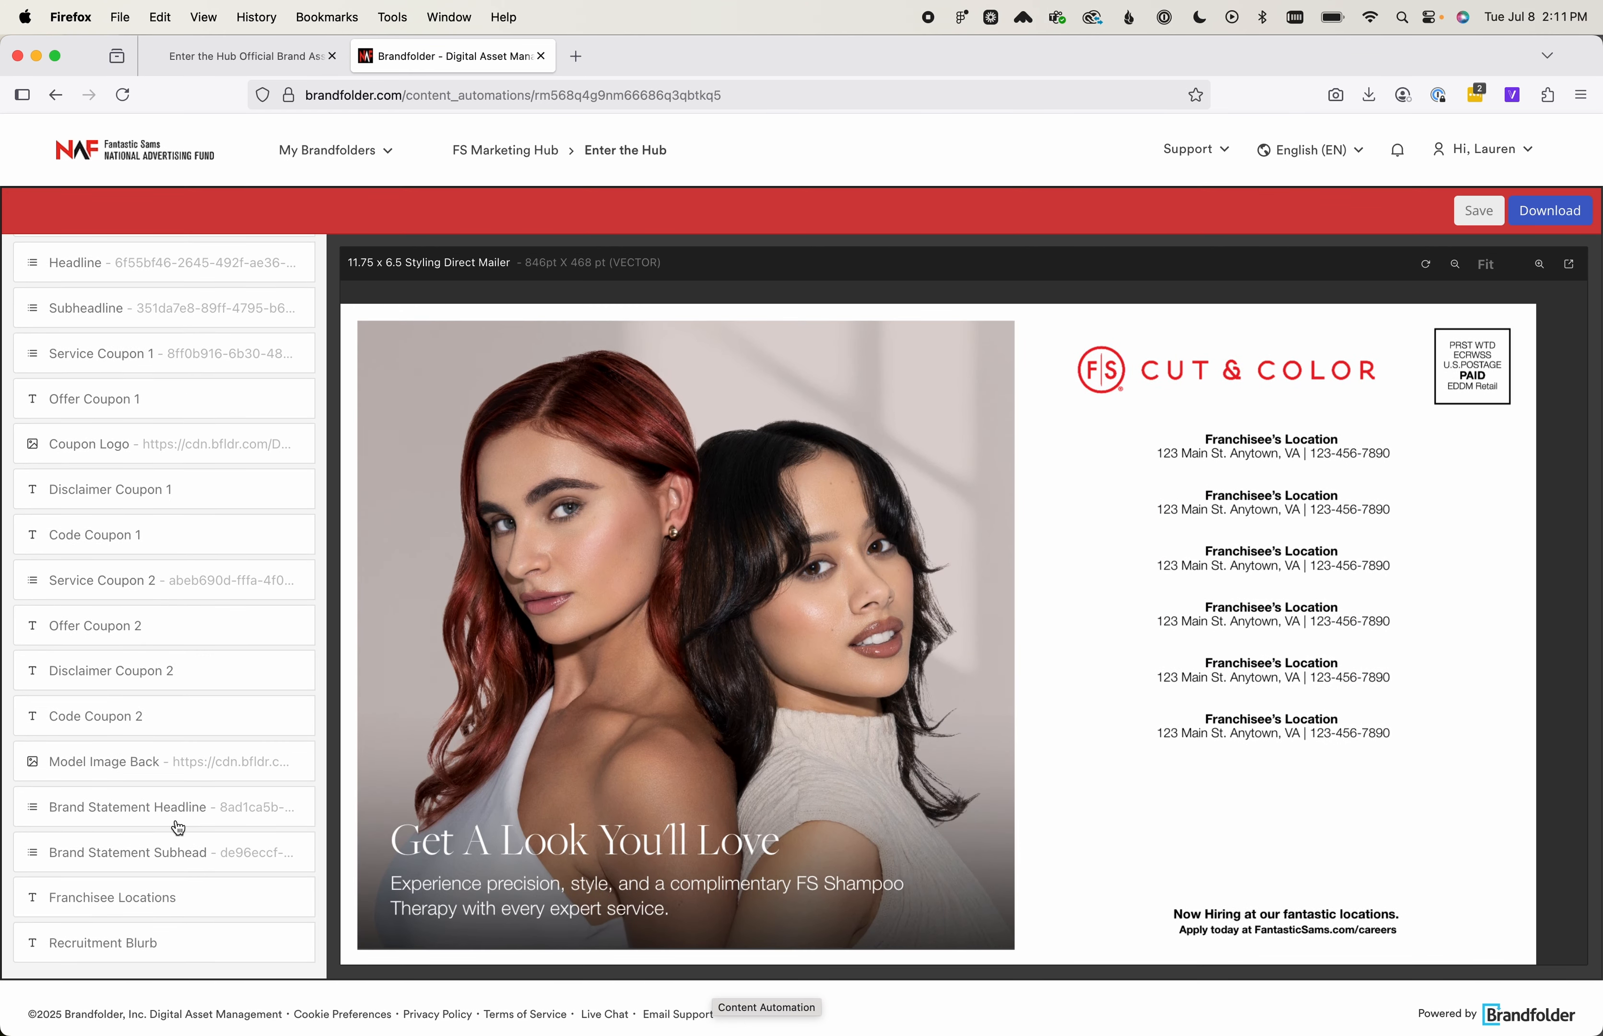
left_click(205, 764)
left_click(240, 629)
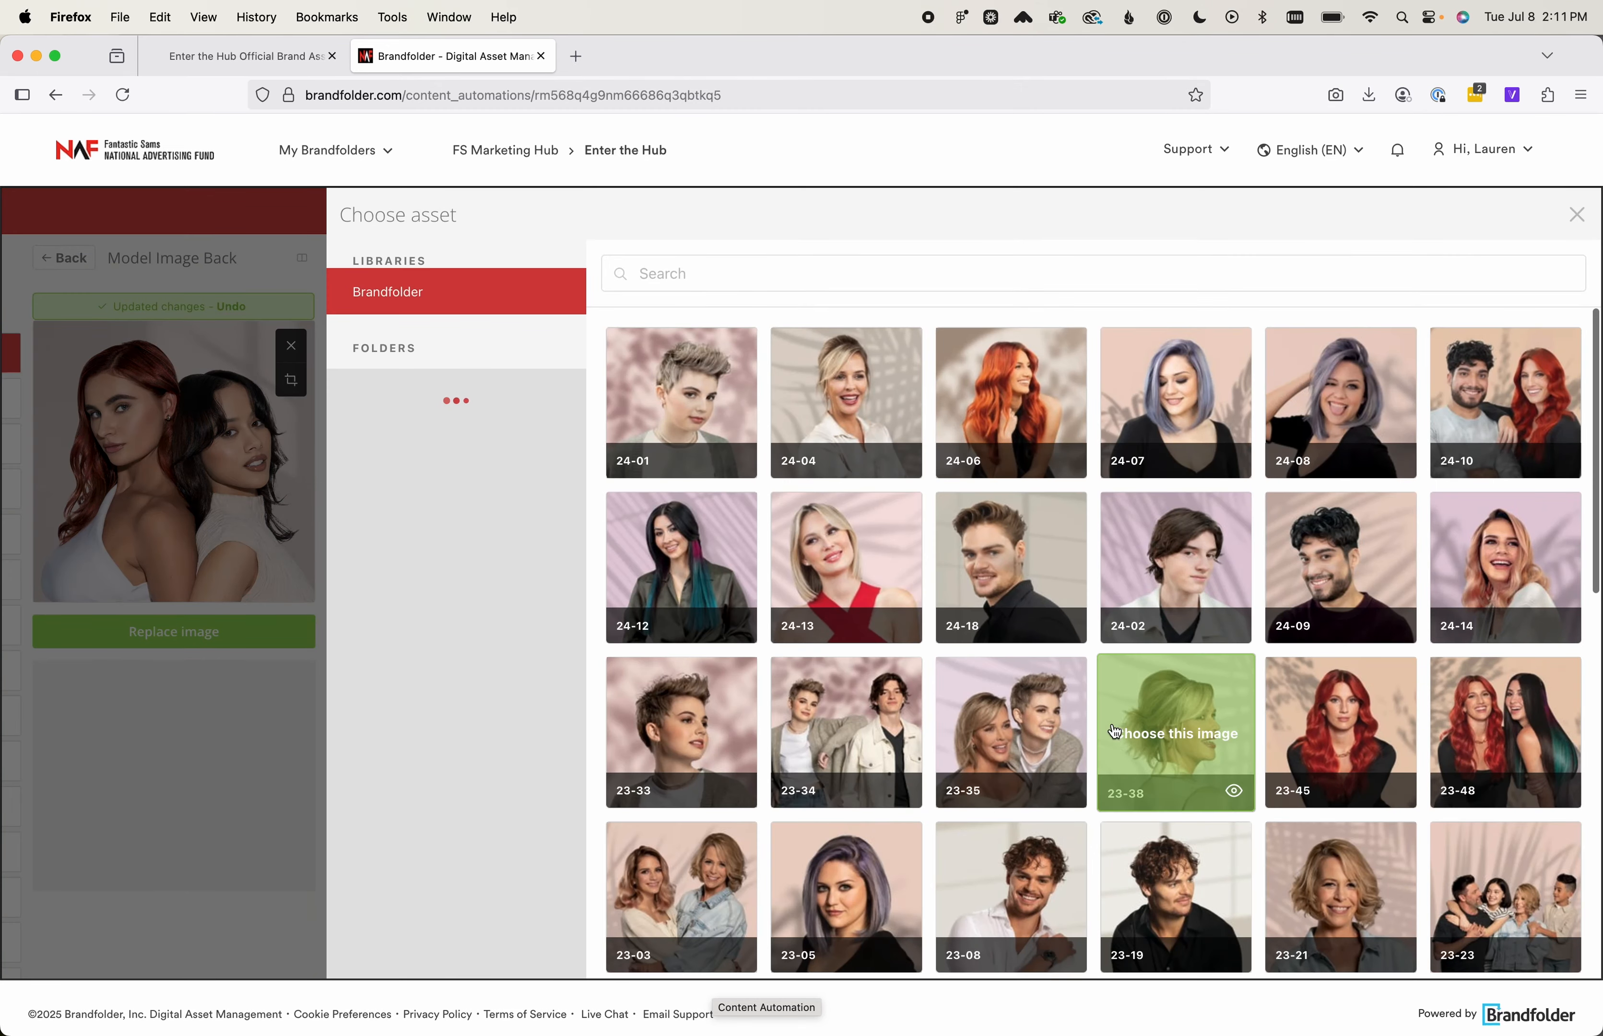
scroll(1114, 731, "down", 10)
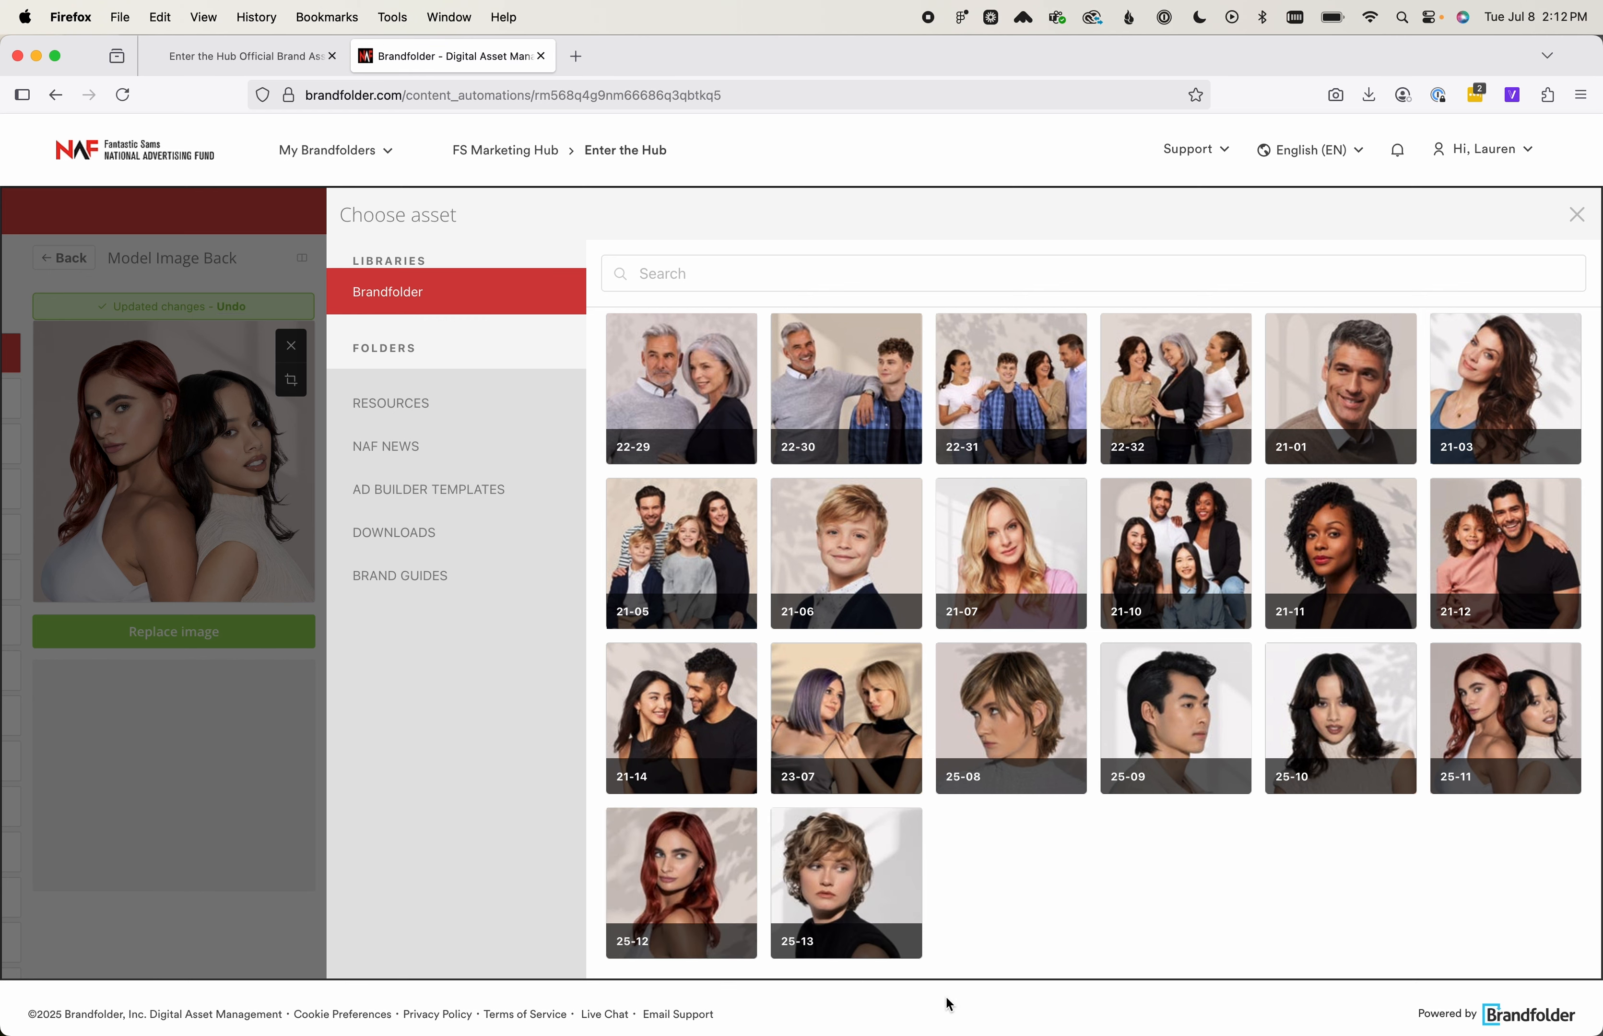
left_click(878, 896)
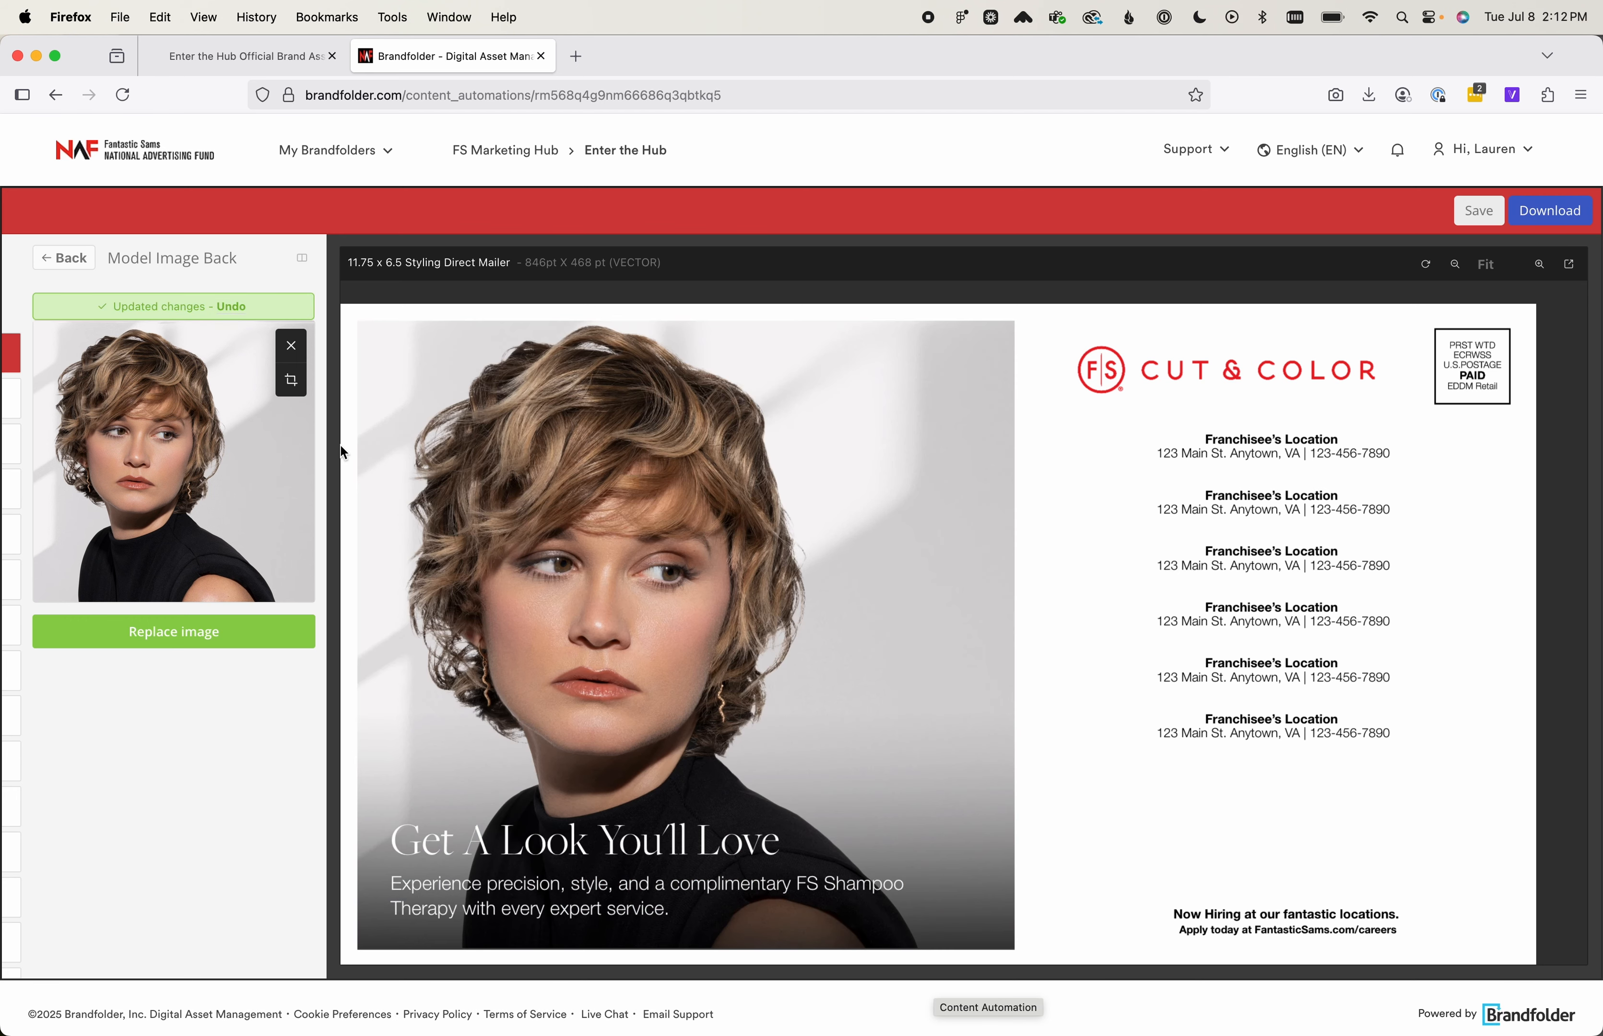
left_click(54, 264)
Set the Brand Statement Headline to "Fantastic Hair Awaits" and return to the input list
scroll(89, 808, "down", 2)
scroll(89, 808, "down", 2)
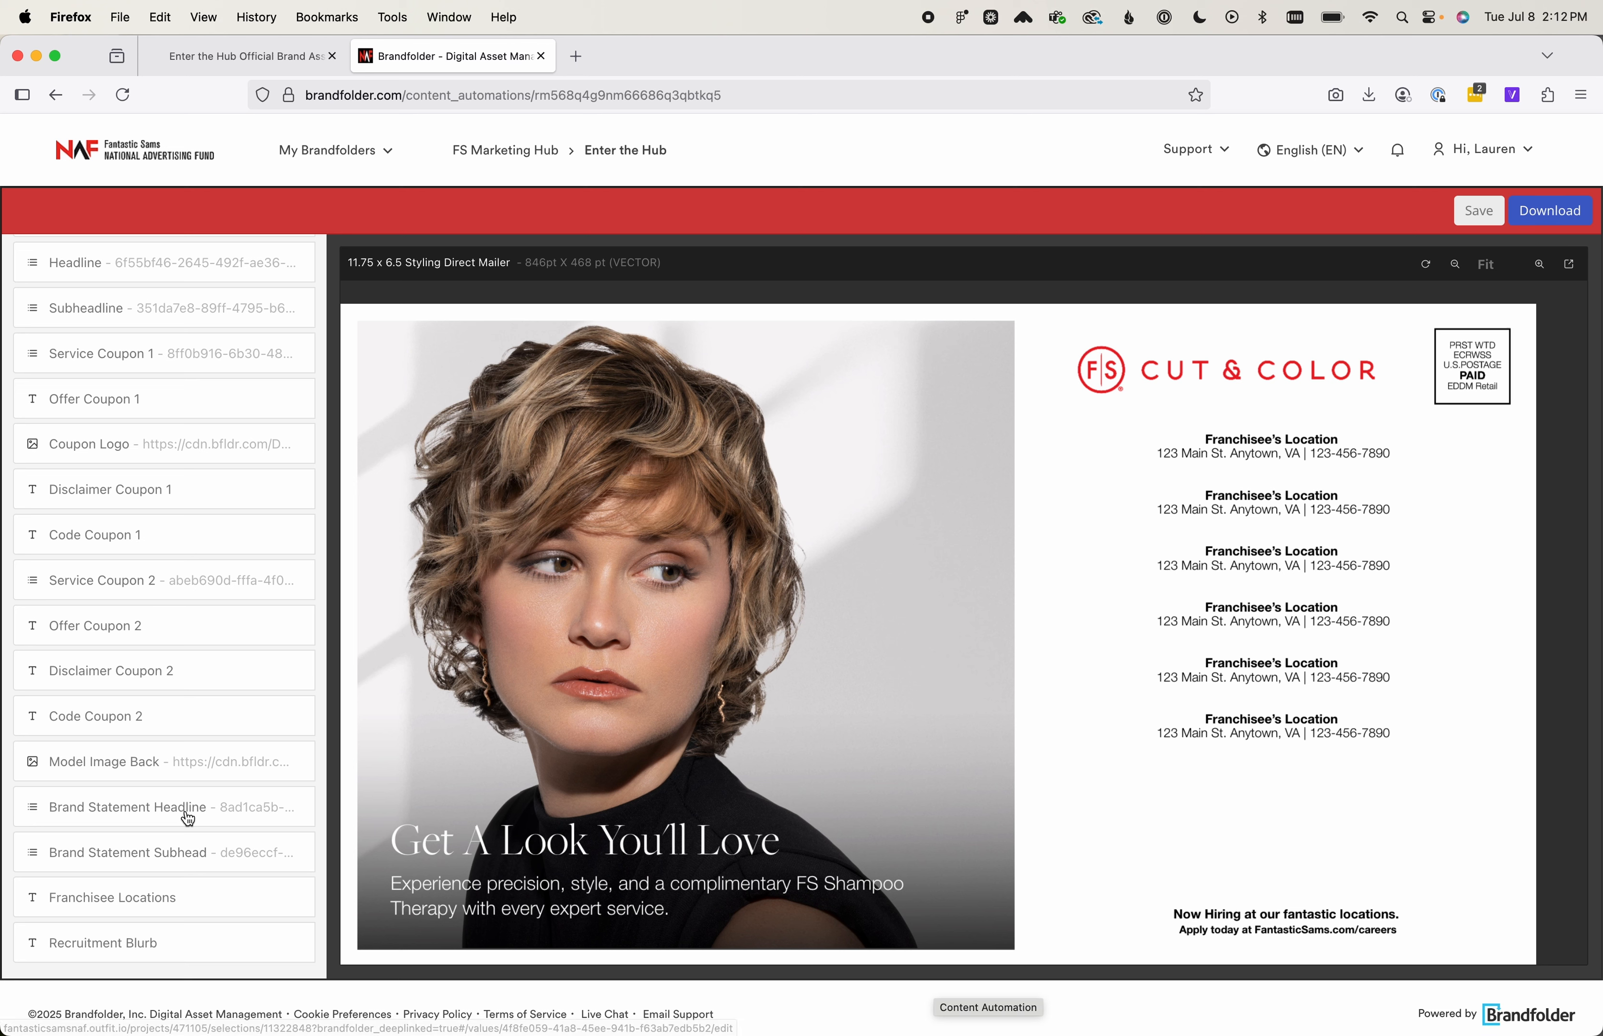
left_click(205, 808)
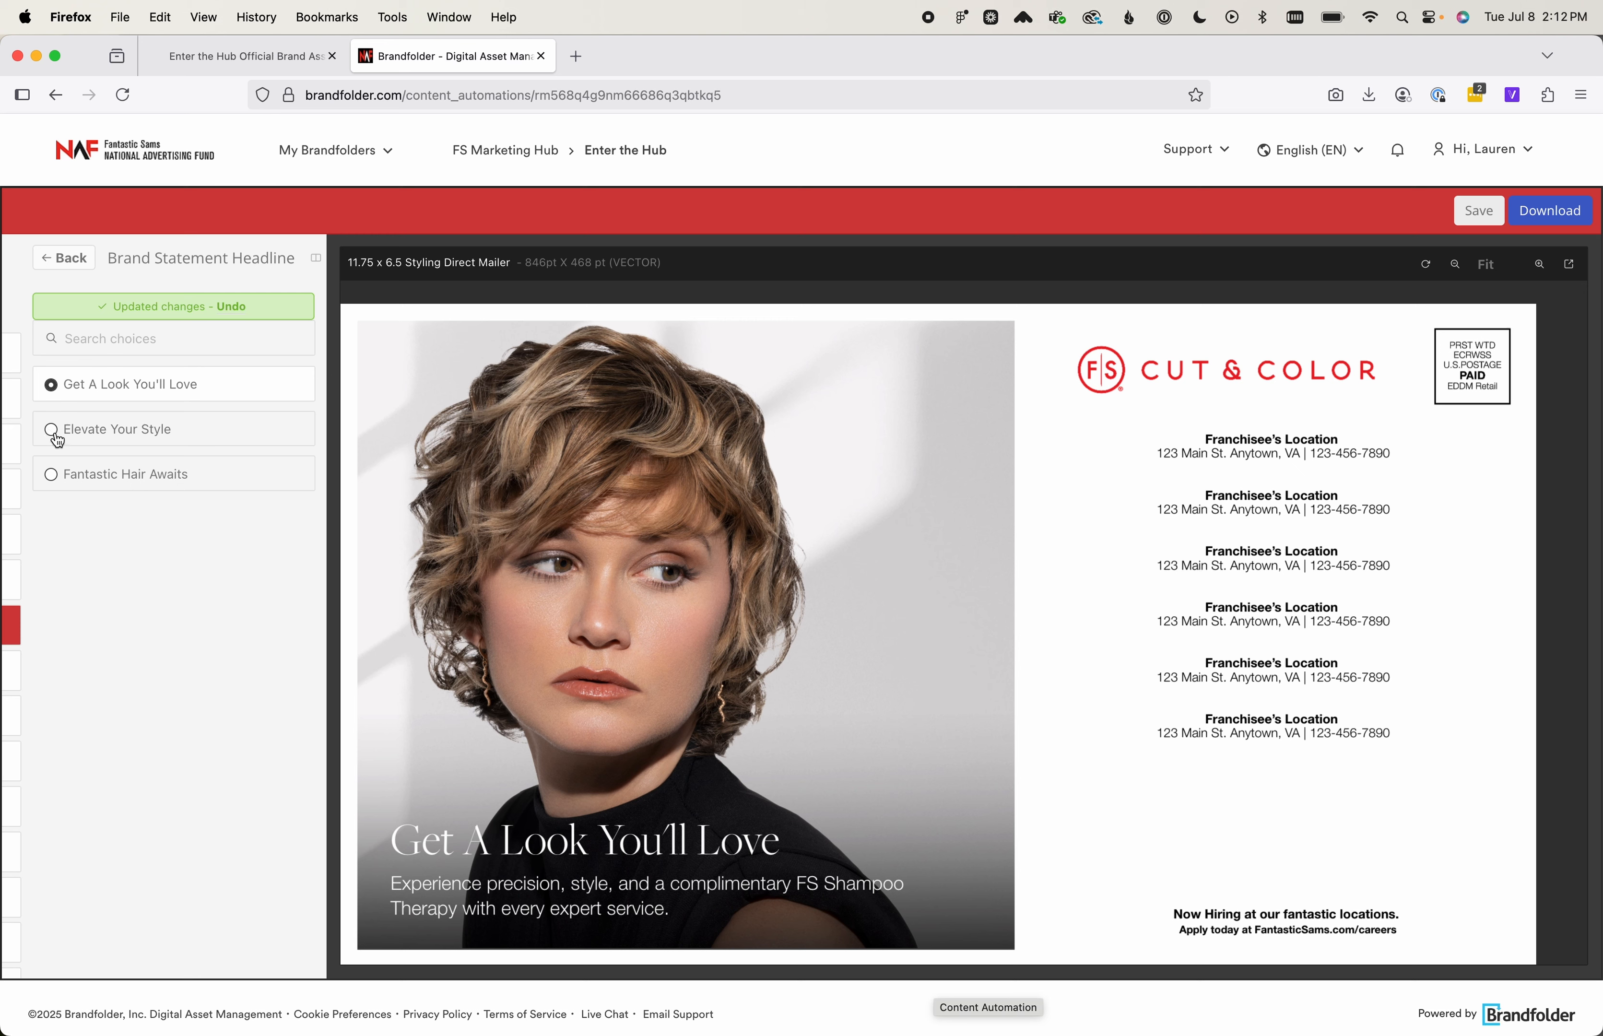
left_click(65, 471)
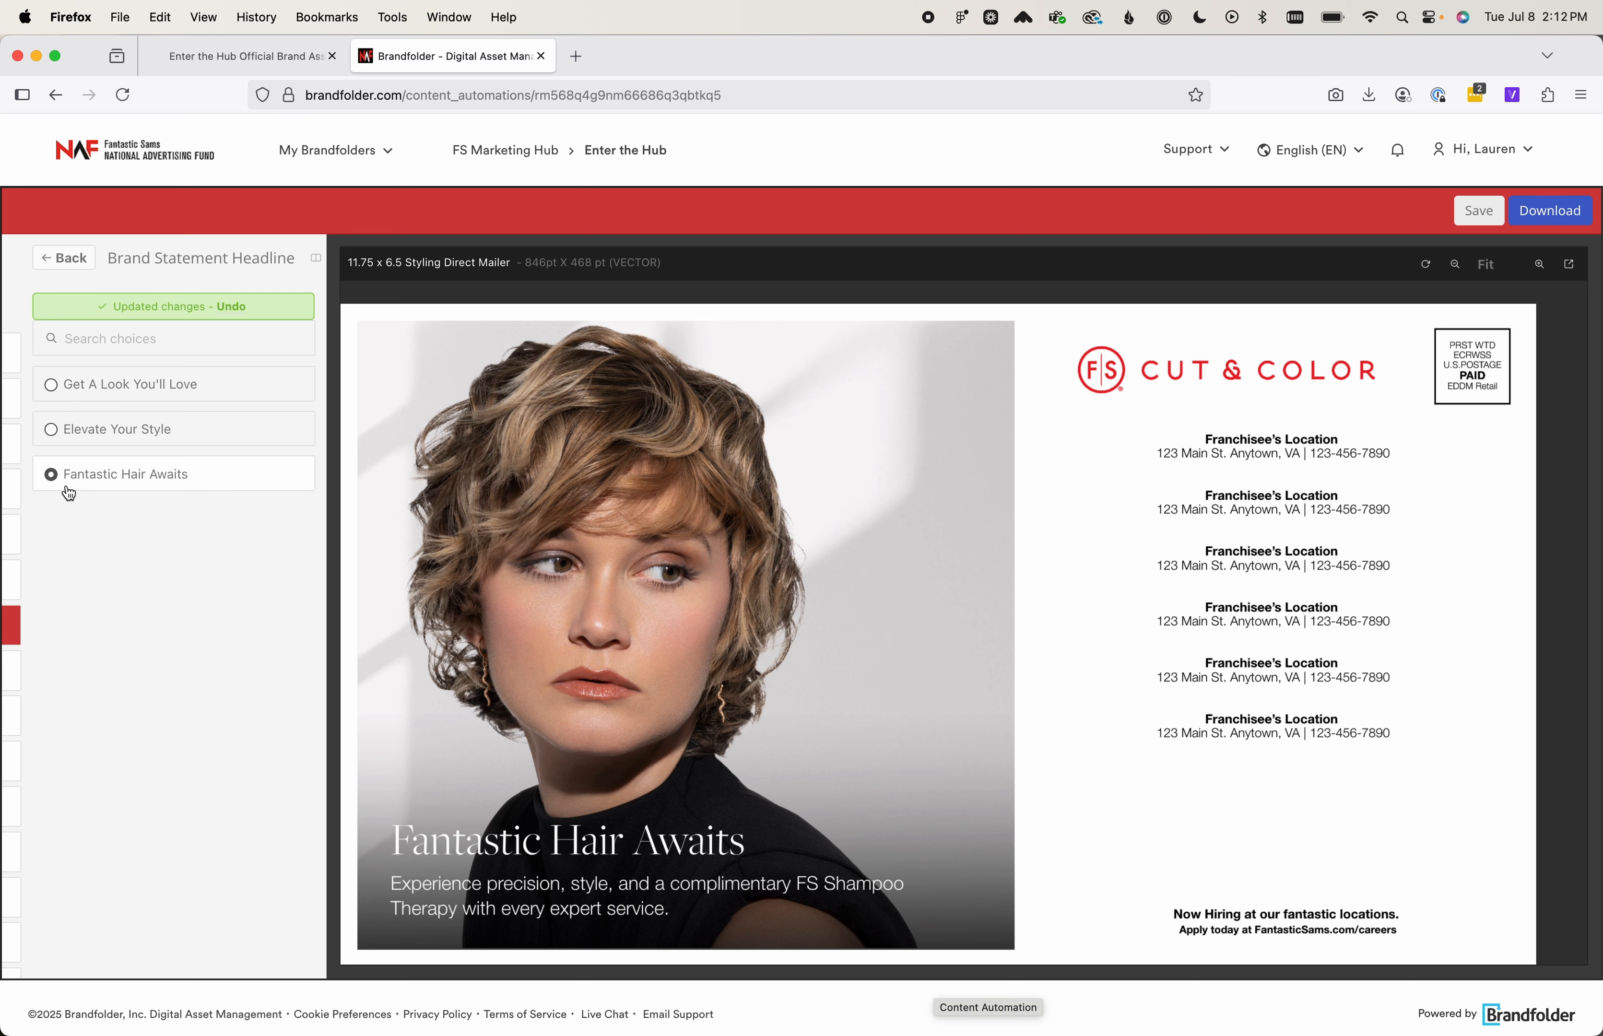
left_click(61, 259)
Set the Brand Statement Subhead to "Restore and rejuvenate your hair with our luxurious affordable treatments." after trying the CANADA salon-finder option
scroll(172, 806, "down", 3)
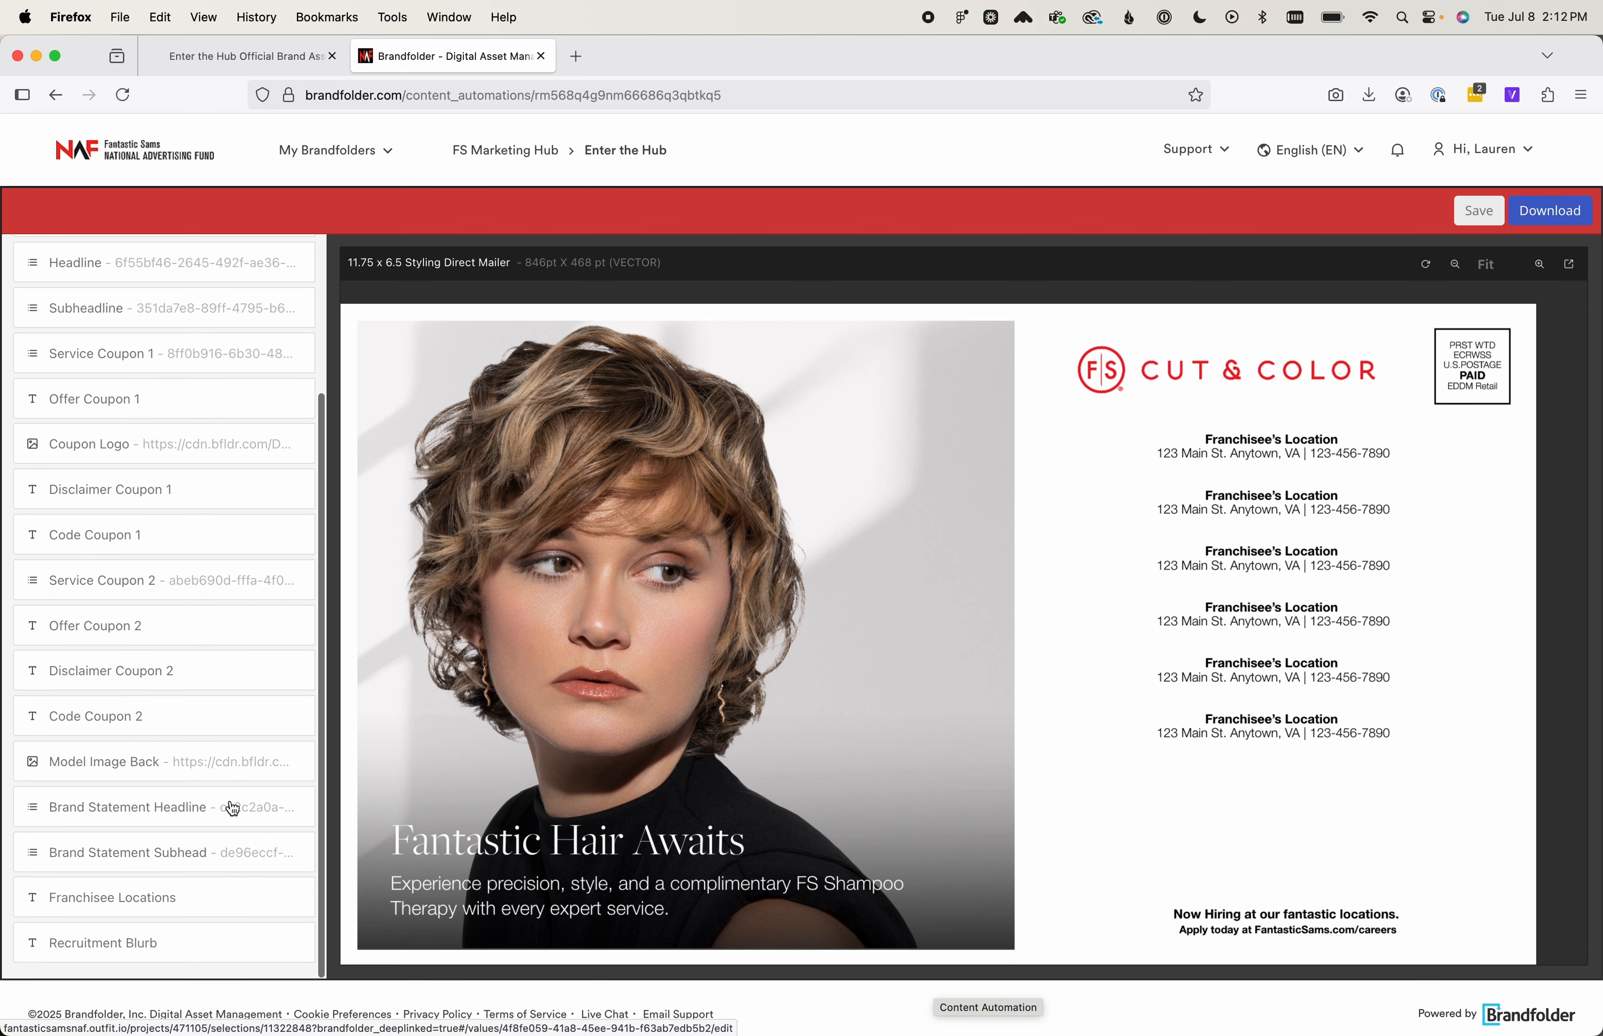
left_click(177, 861)
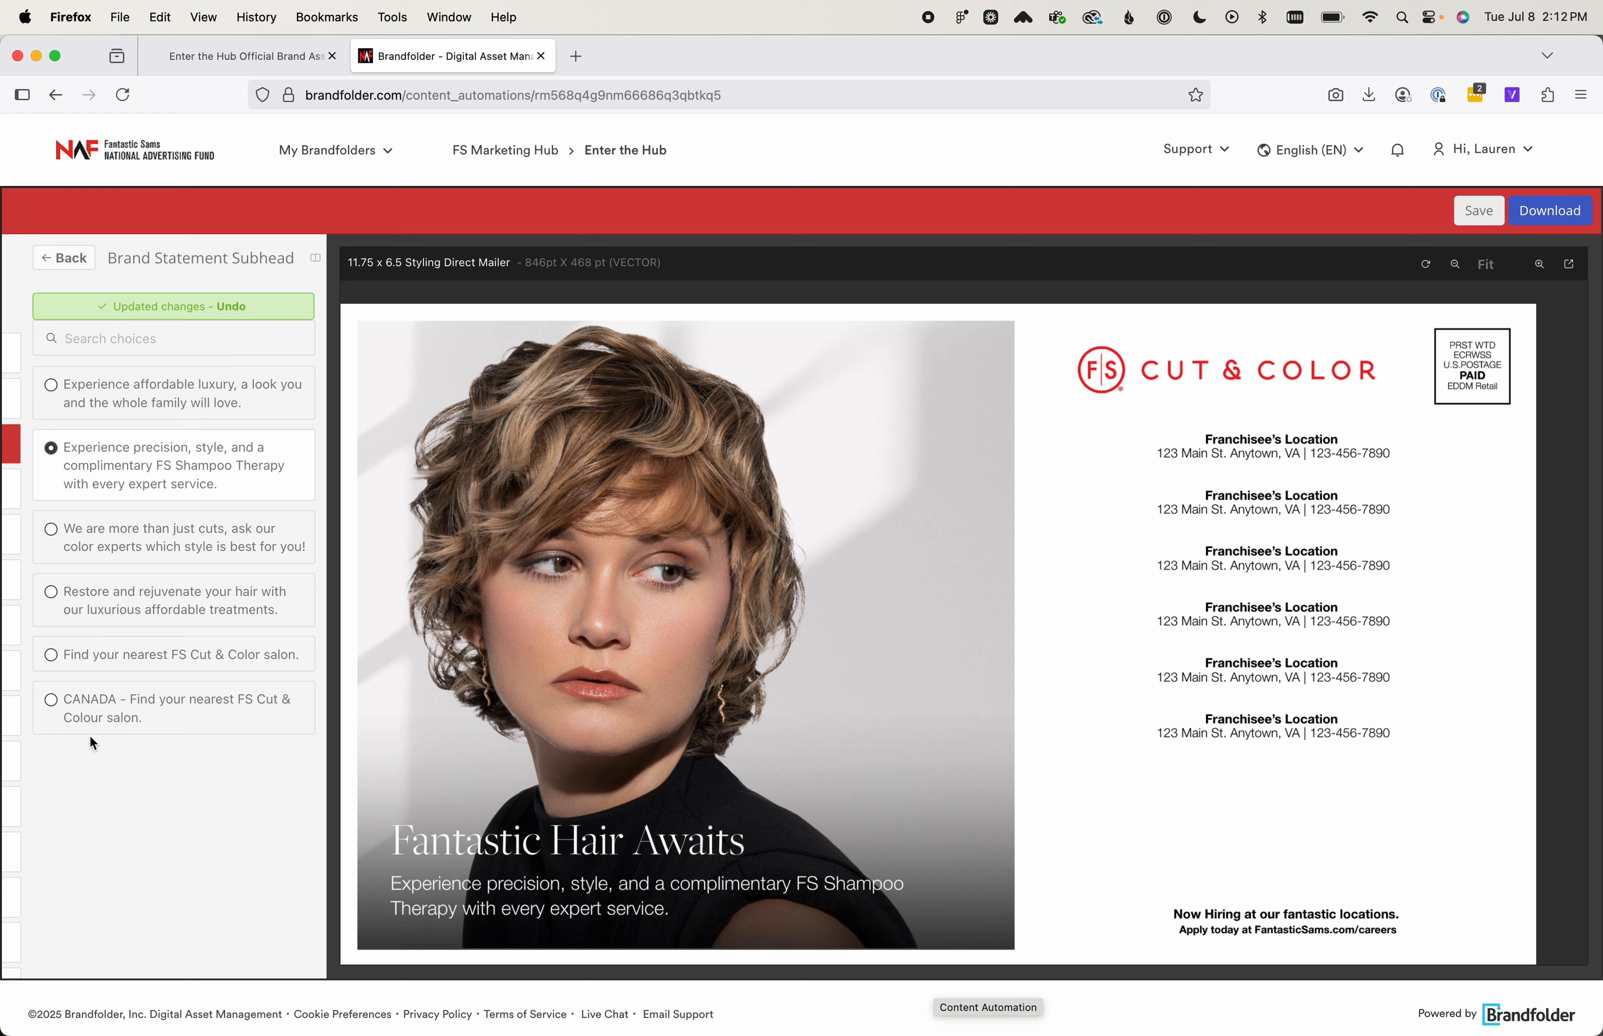
left_click(51, 704)
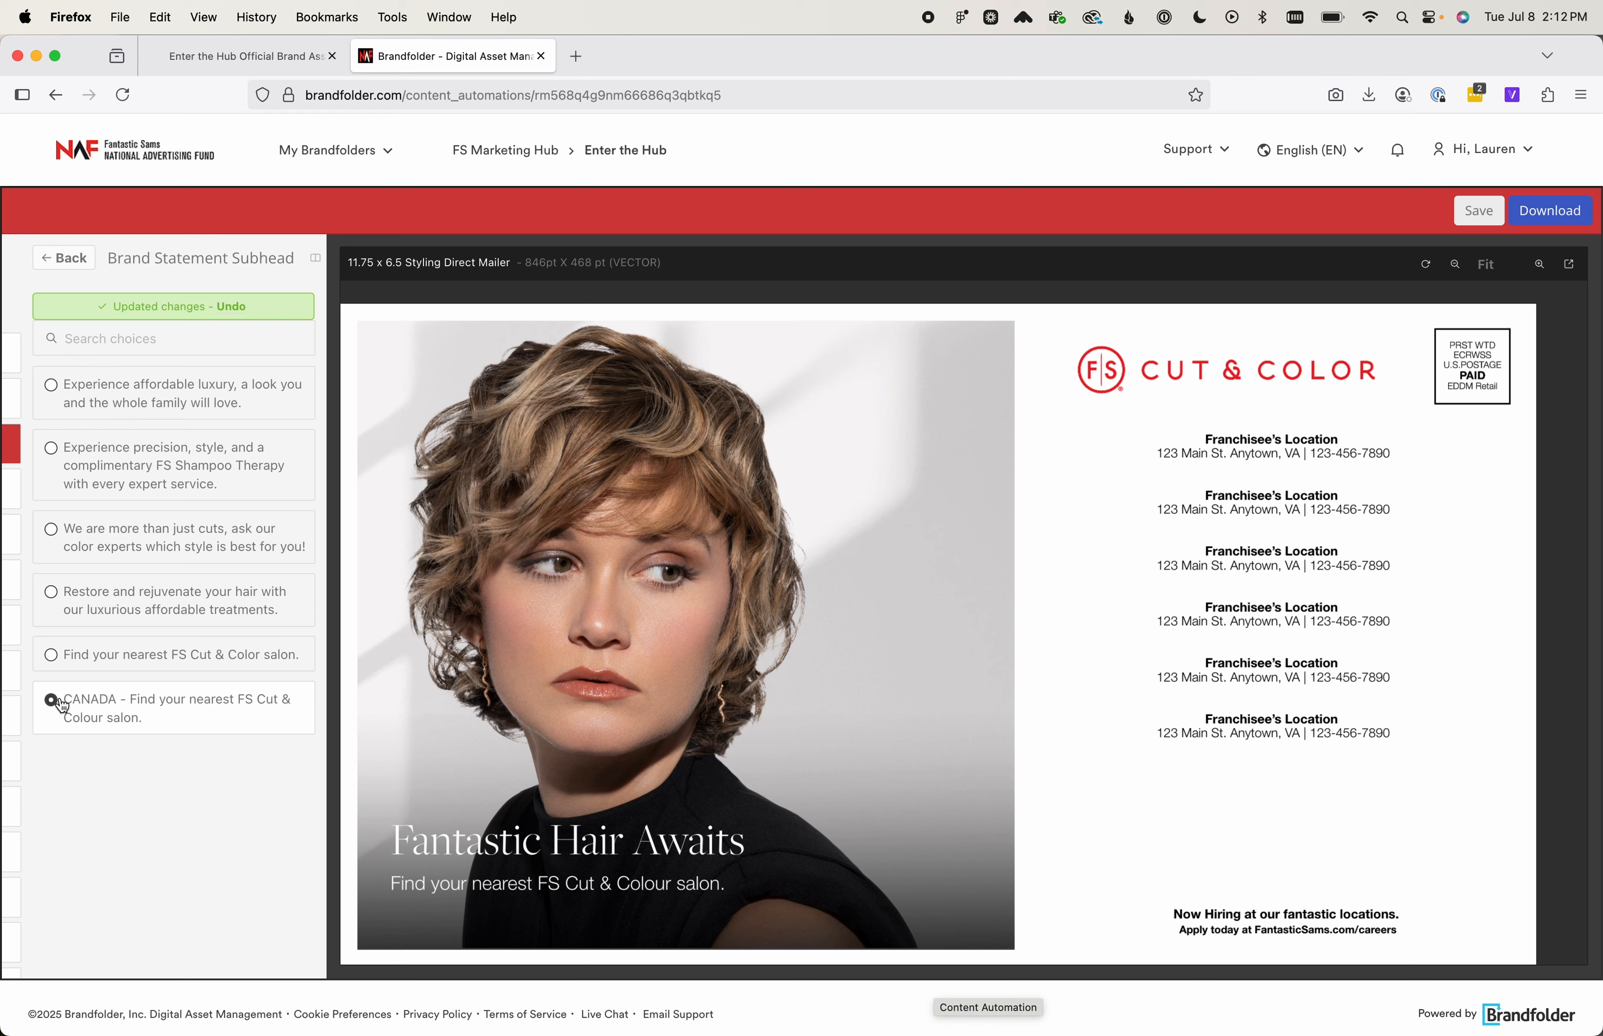
left_click(59, 591)
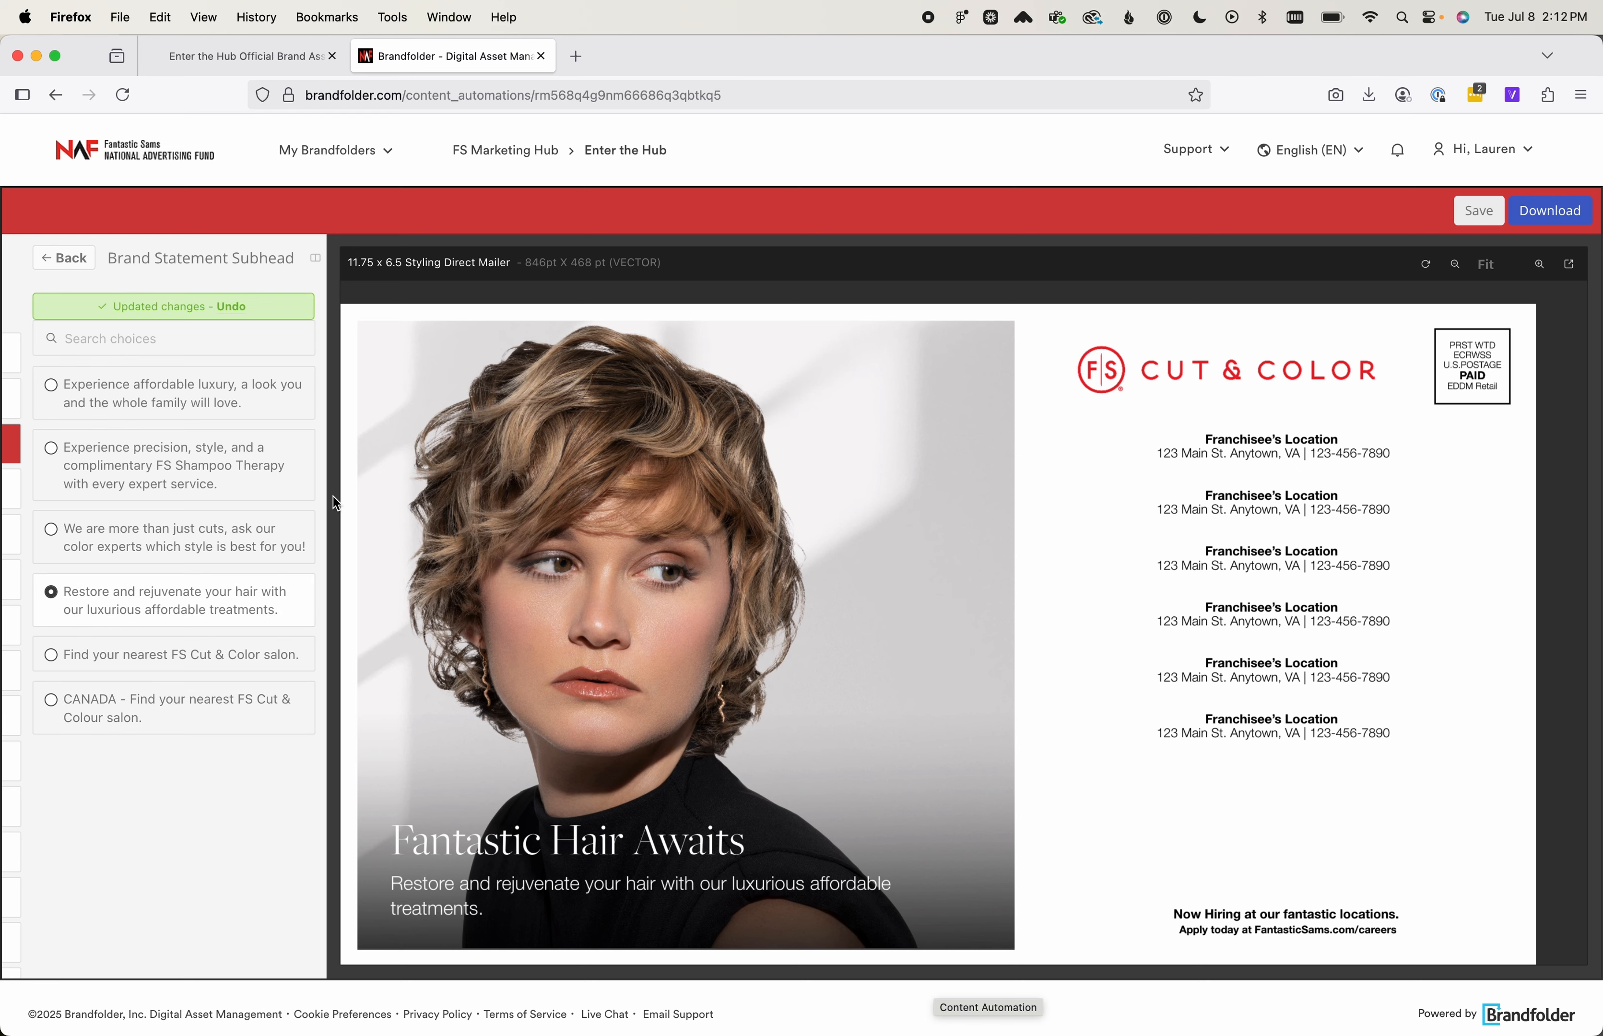
left_click(64, 260)
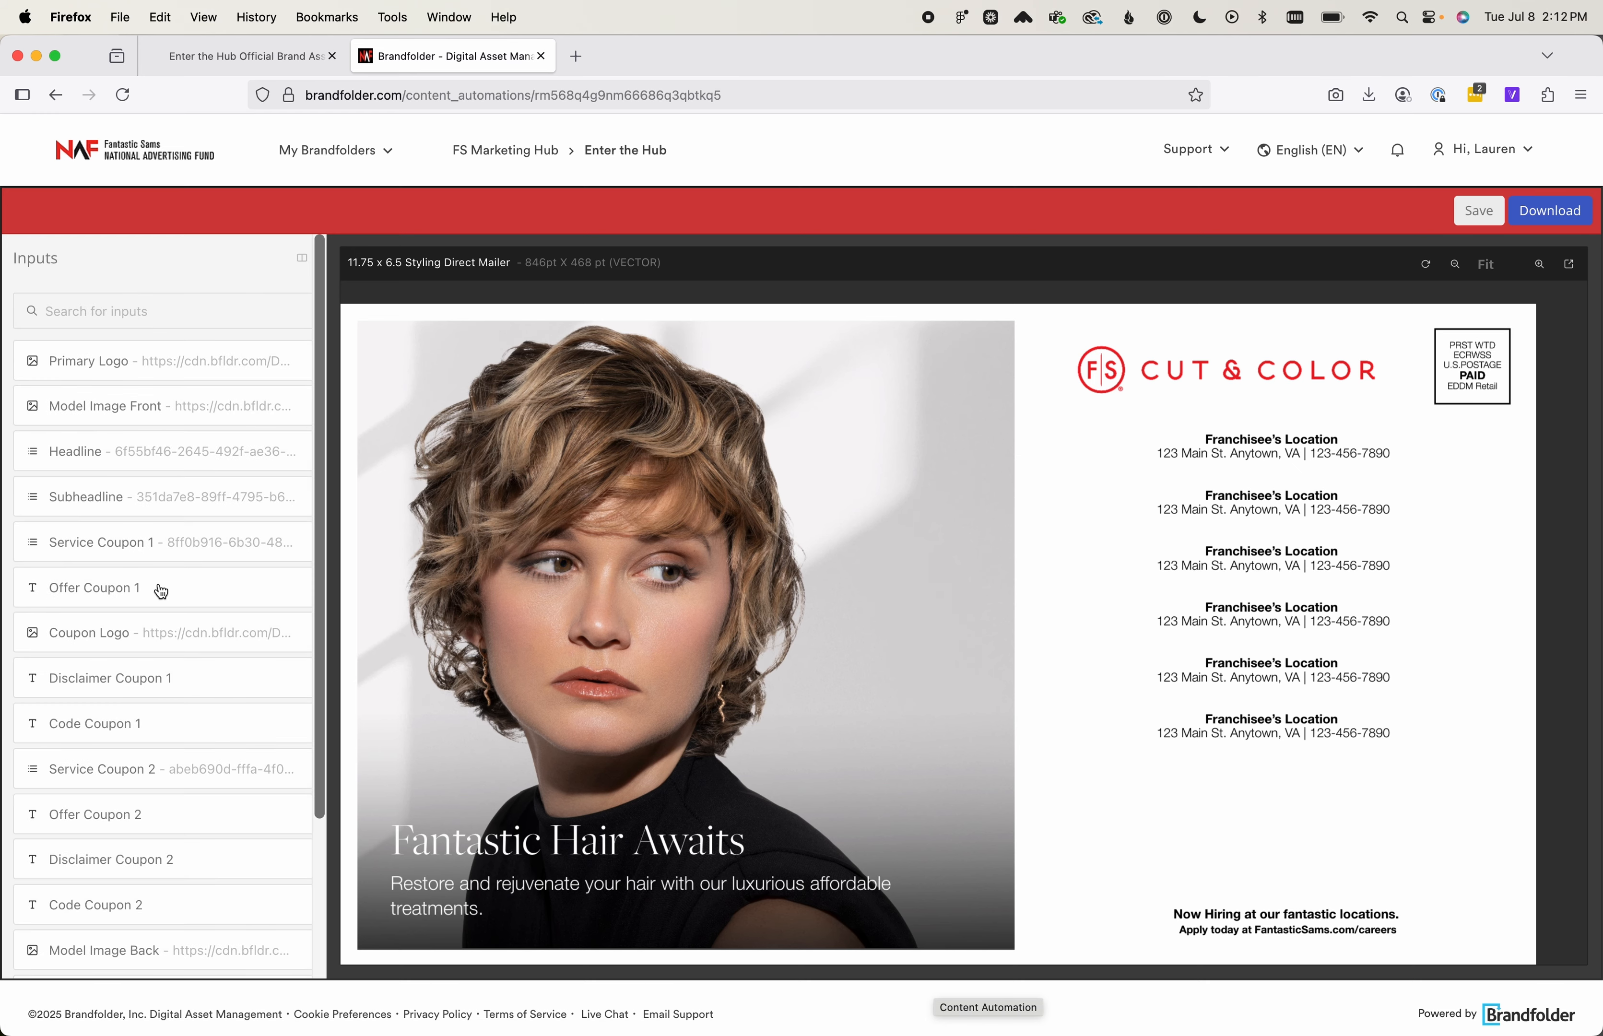
Look through the available choices for Service Coupon 1, including the CANADA options, and return to the input list
scroll(483, 645, "up", 10)
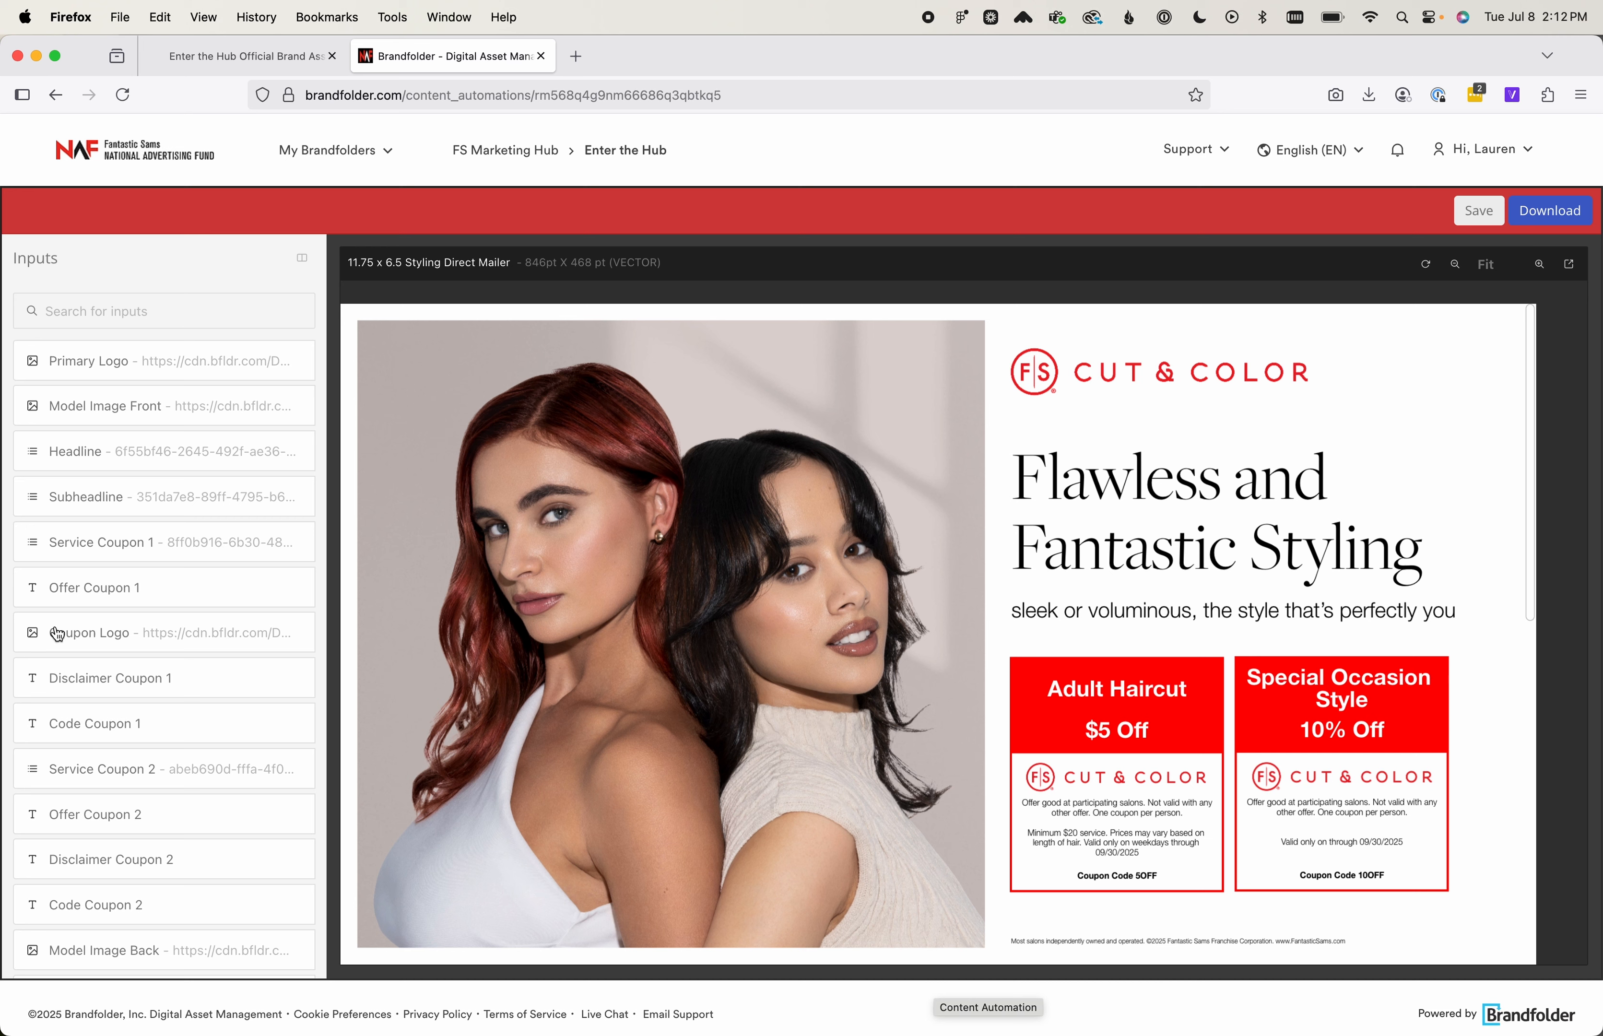
left_click(140, 541)
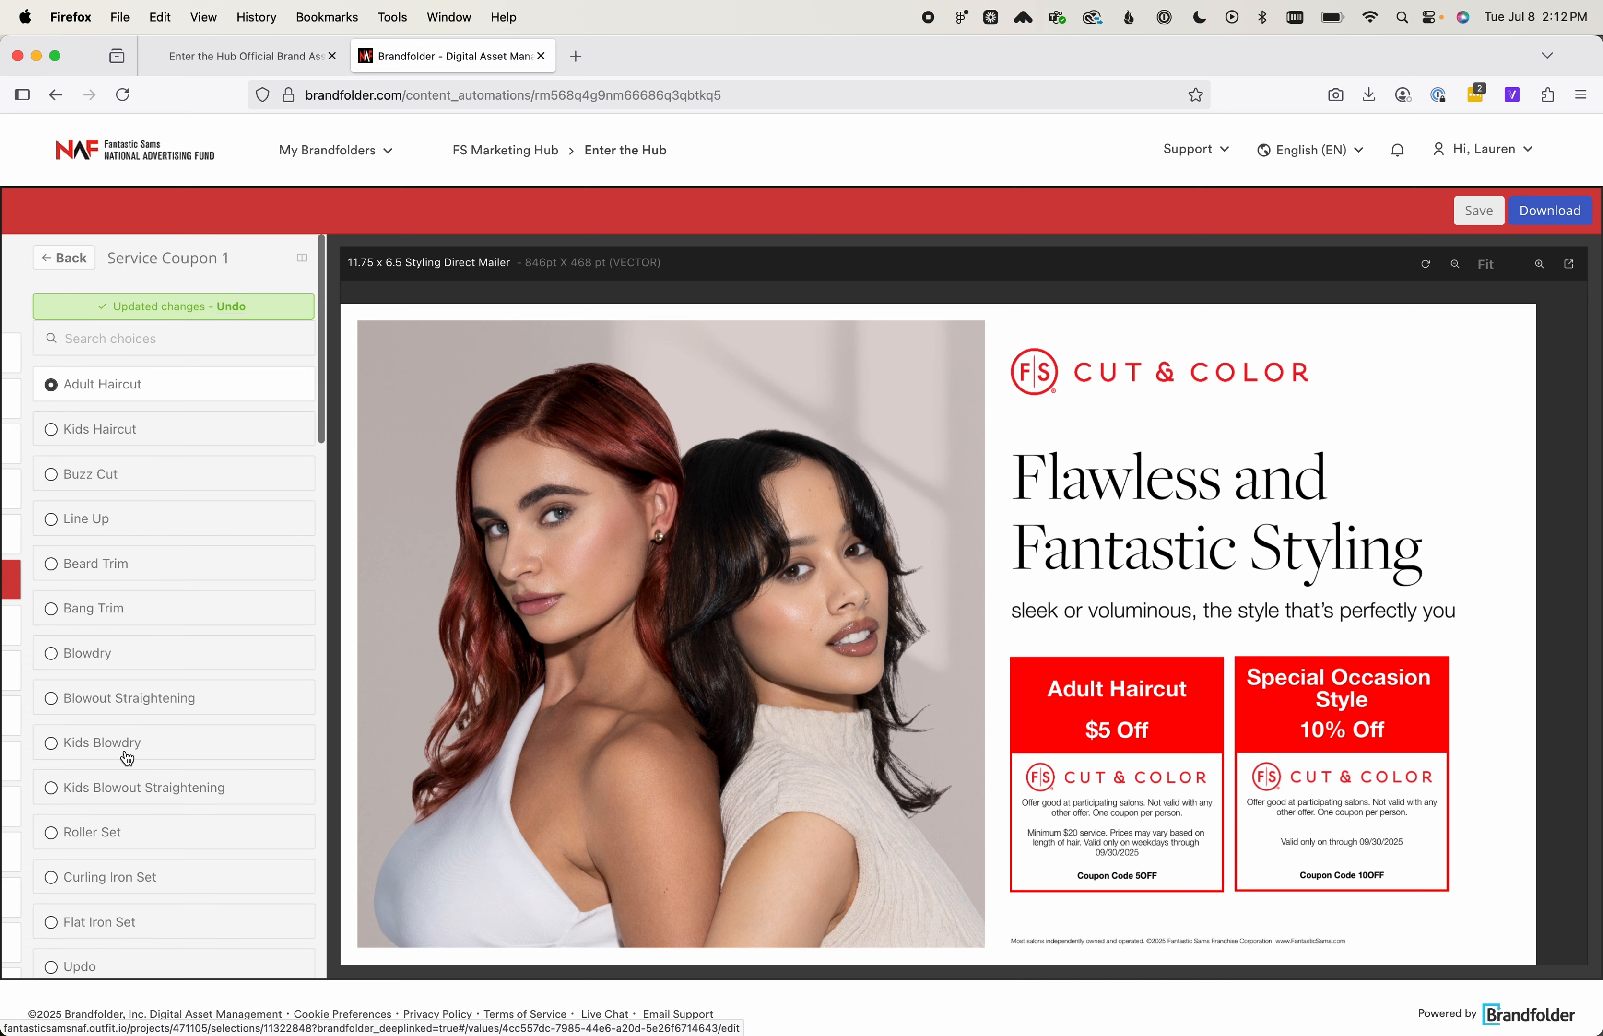
scroll(128, 759, "down", 10)
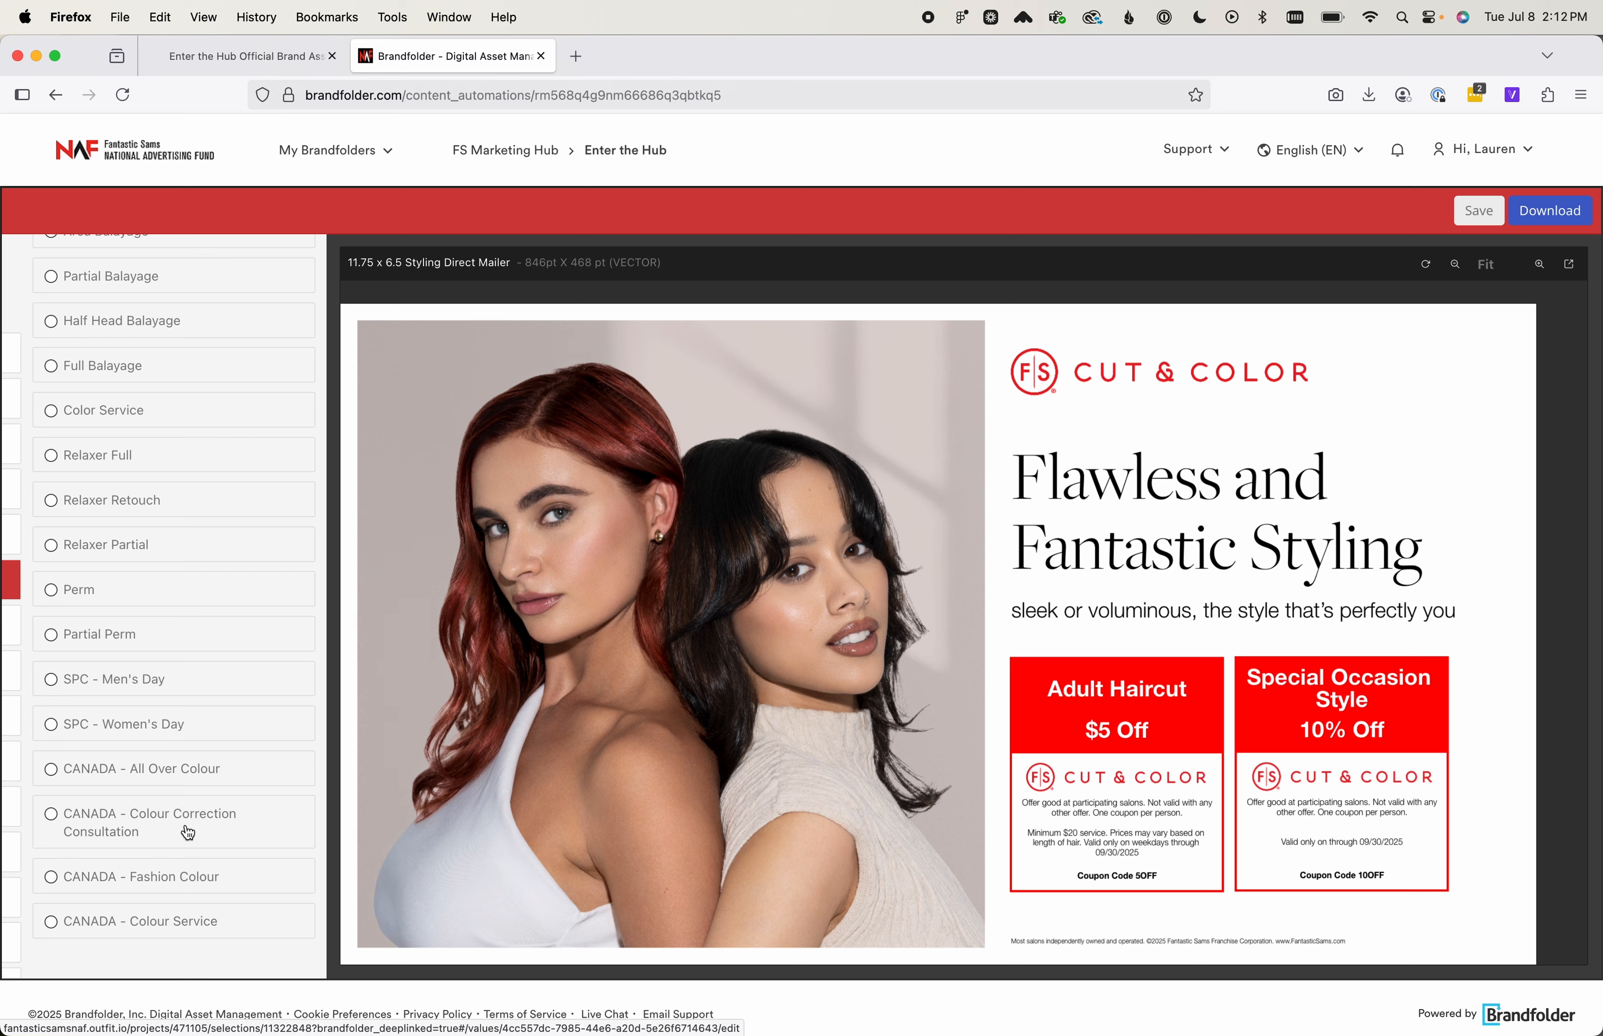
left_click(162, 323)
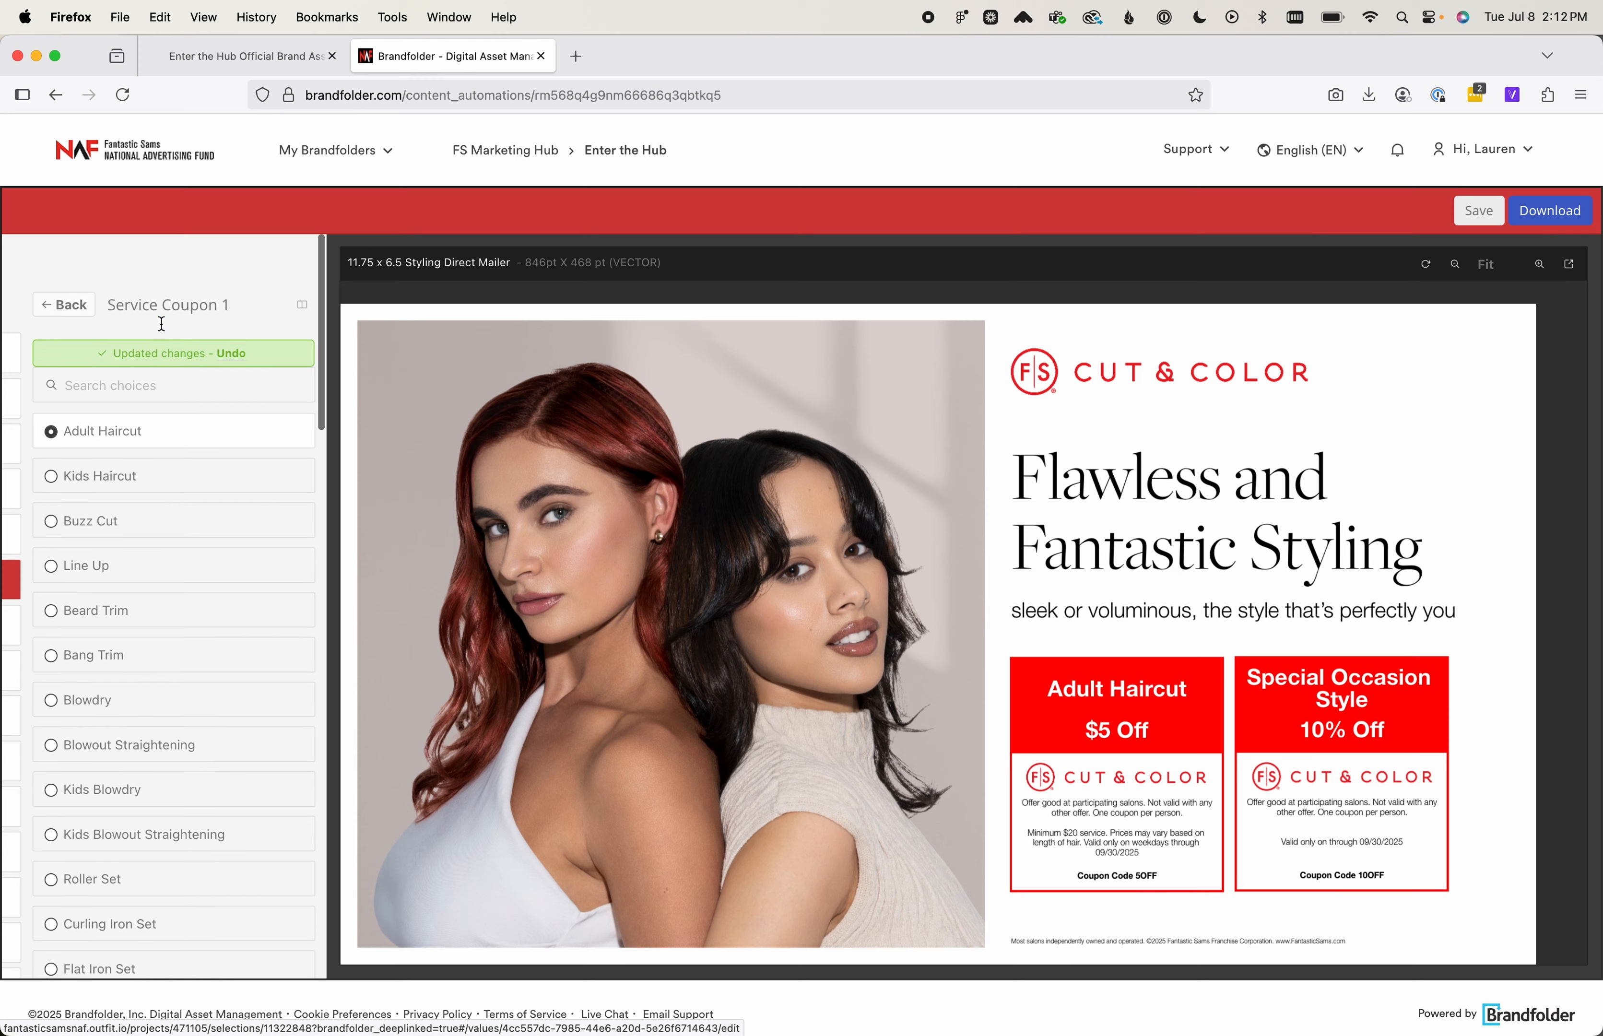
left_click(74, 268)
Replace the first placeholder name in Franchisee Locations with "Lakewood Shopping Center"
scroll(694, 592, "down", 3)
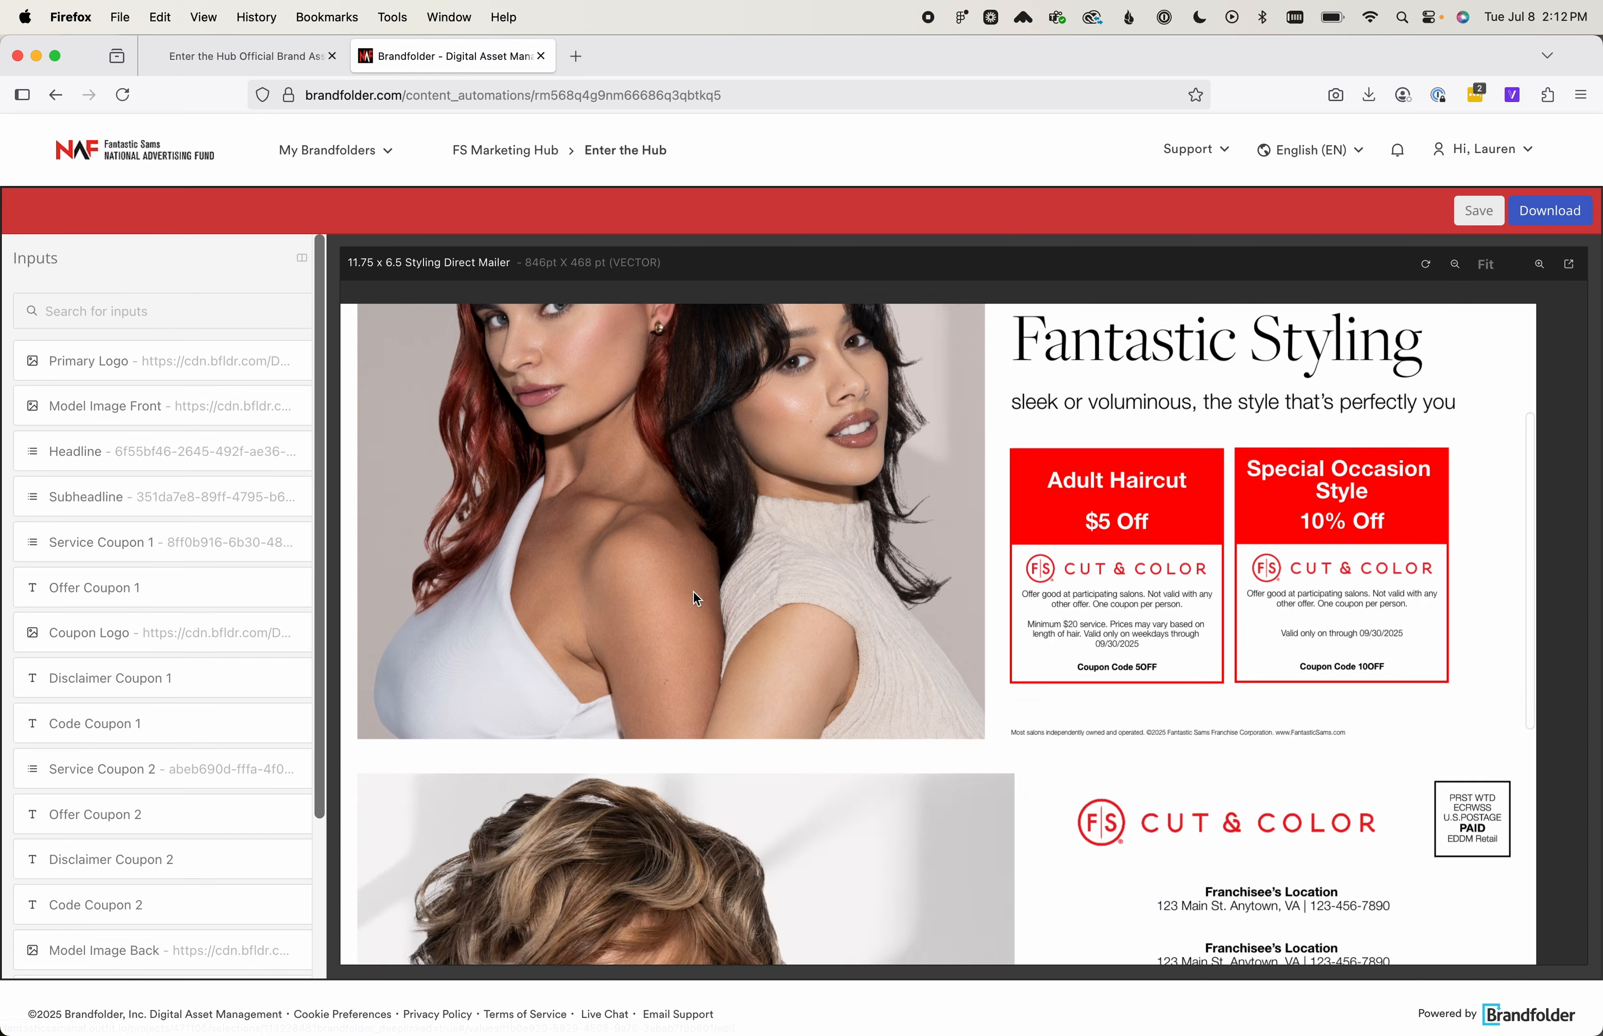
scroll(694, 592, "down", 5)
scroll(185, 744, "down", 3)
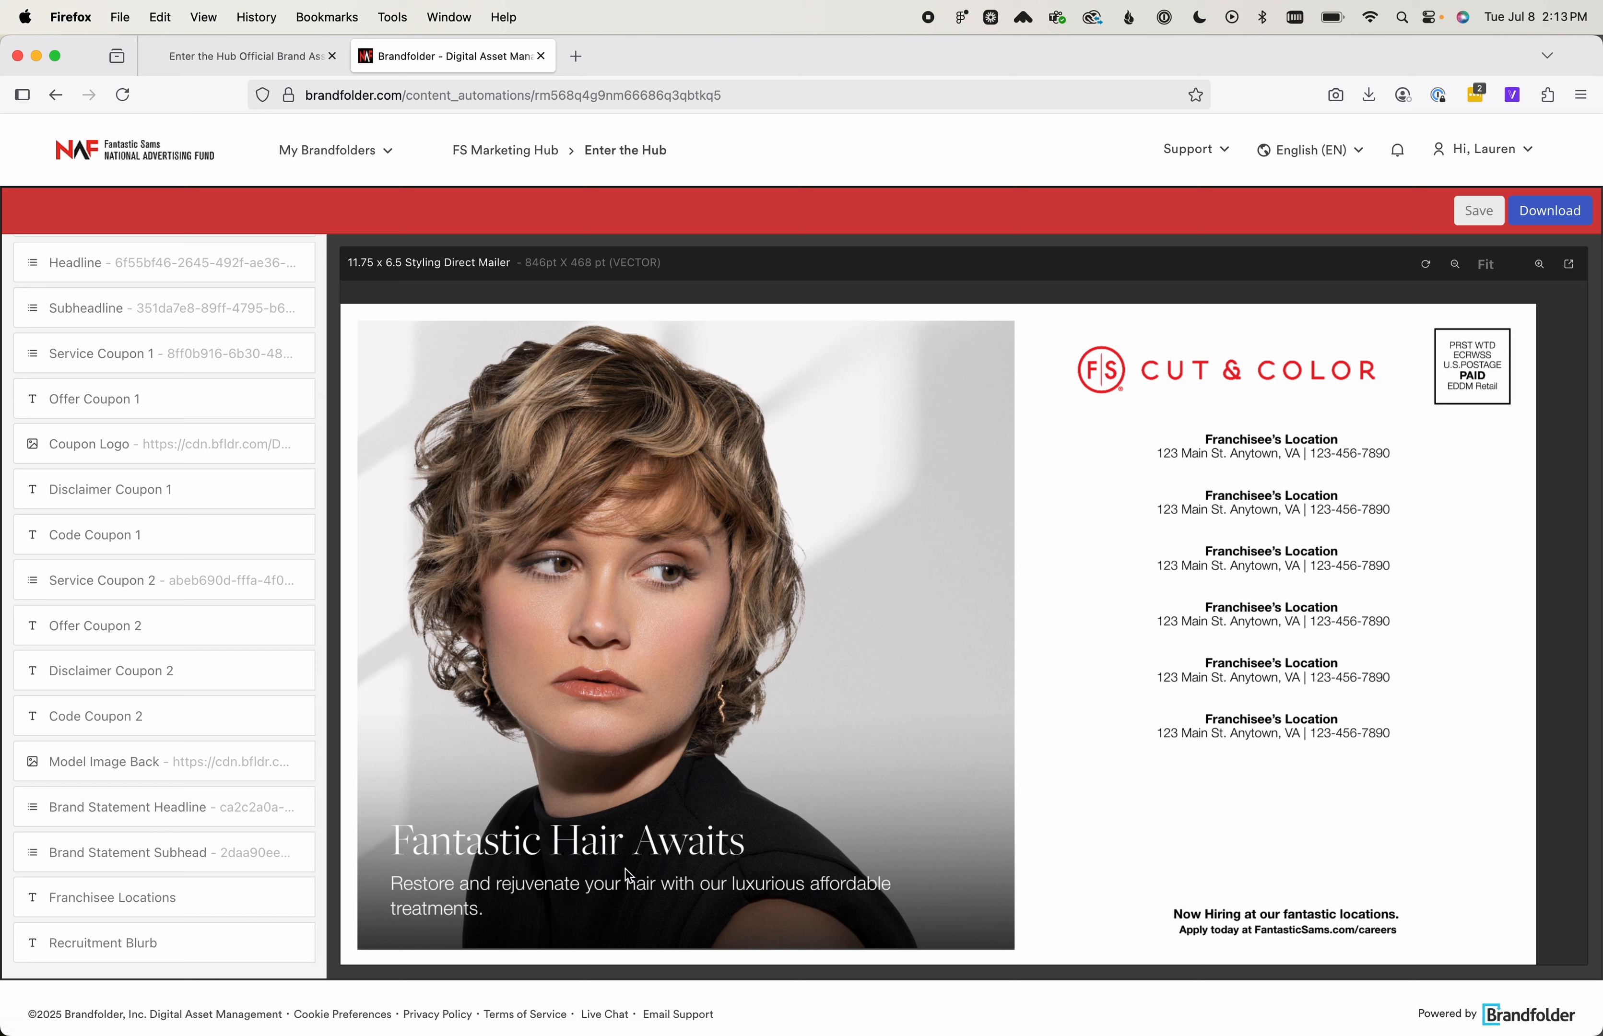
left_click(227, 891)
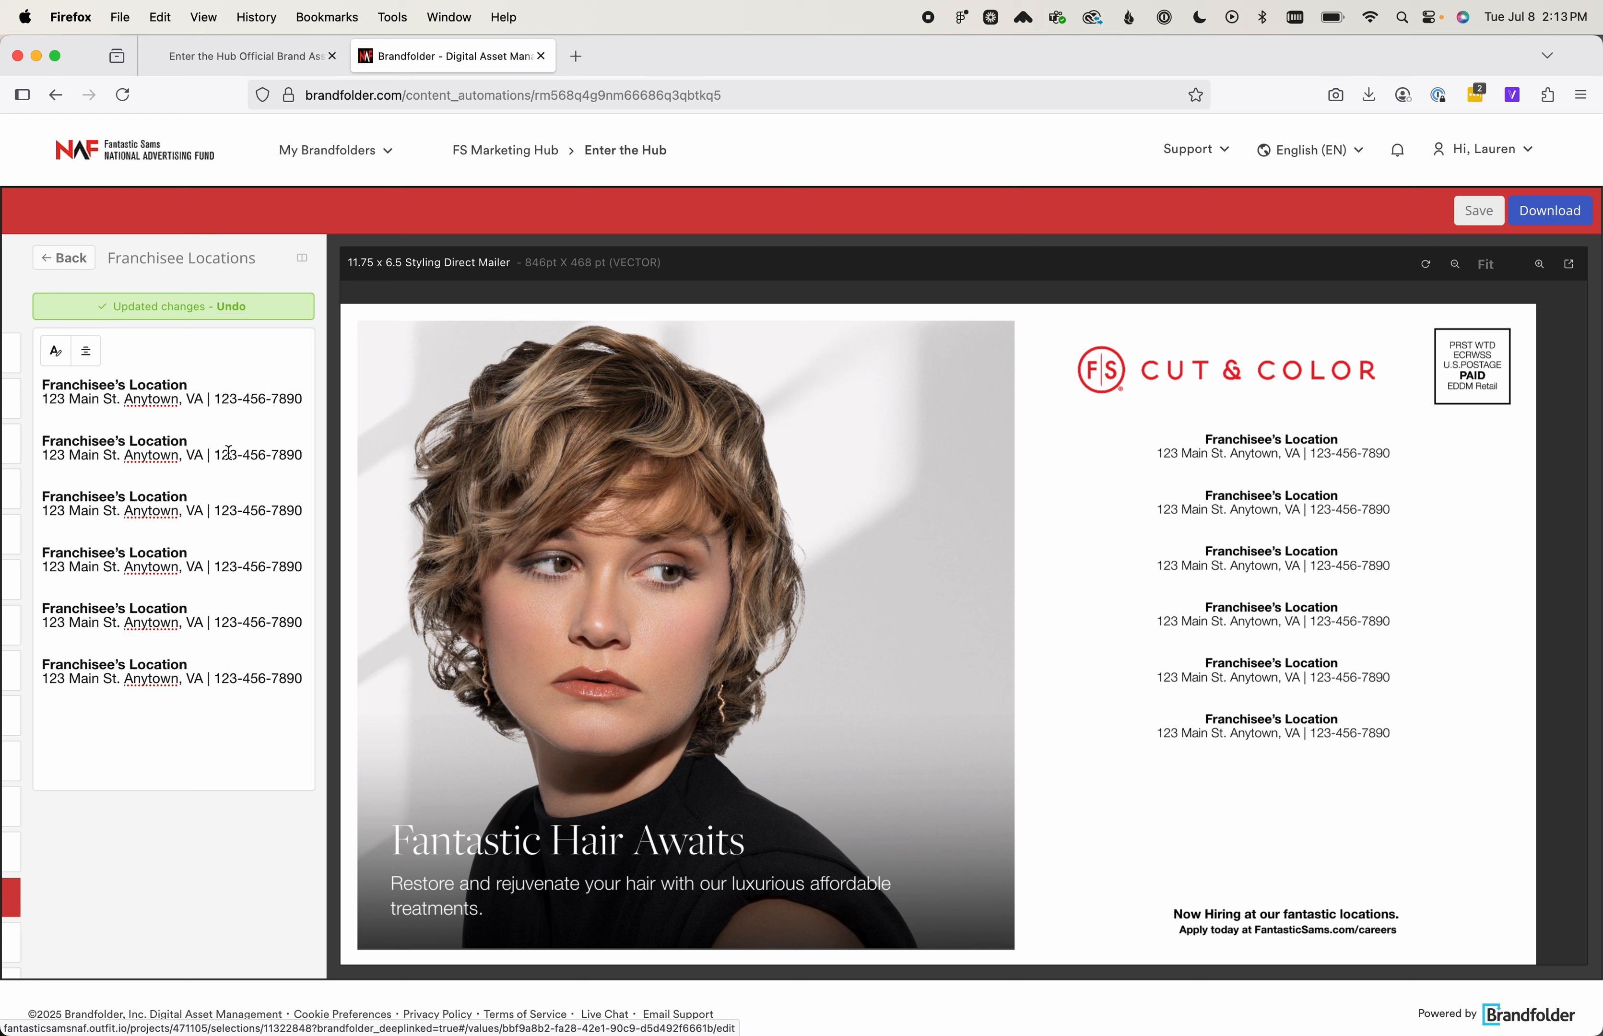
left_click_drag(193, 386, 42, 385)
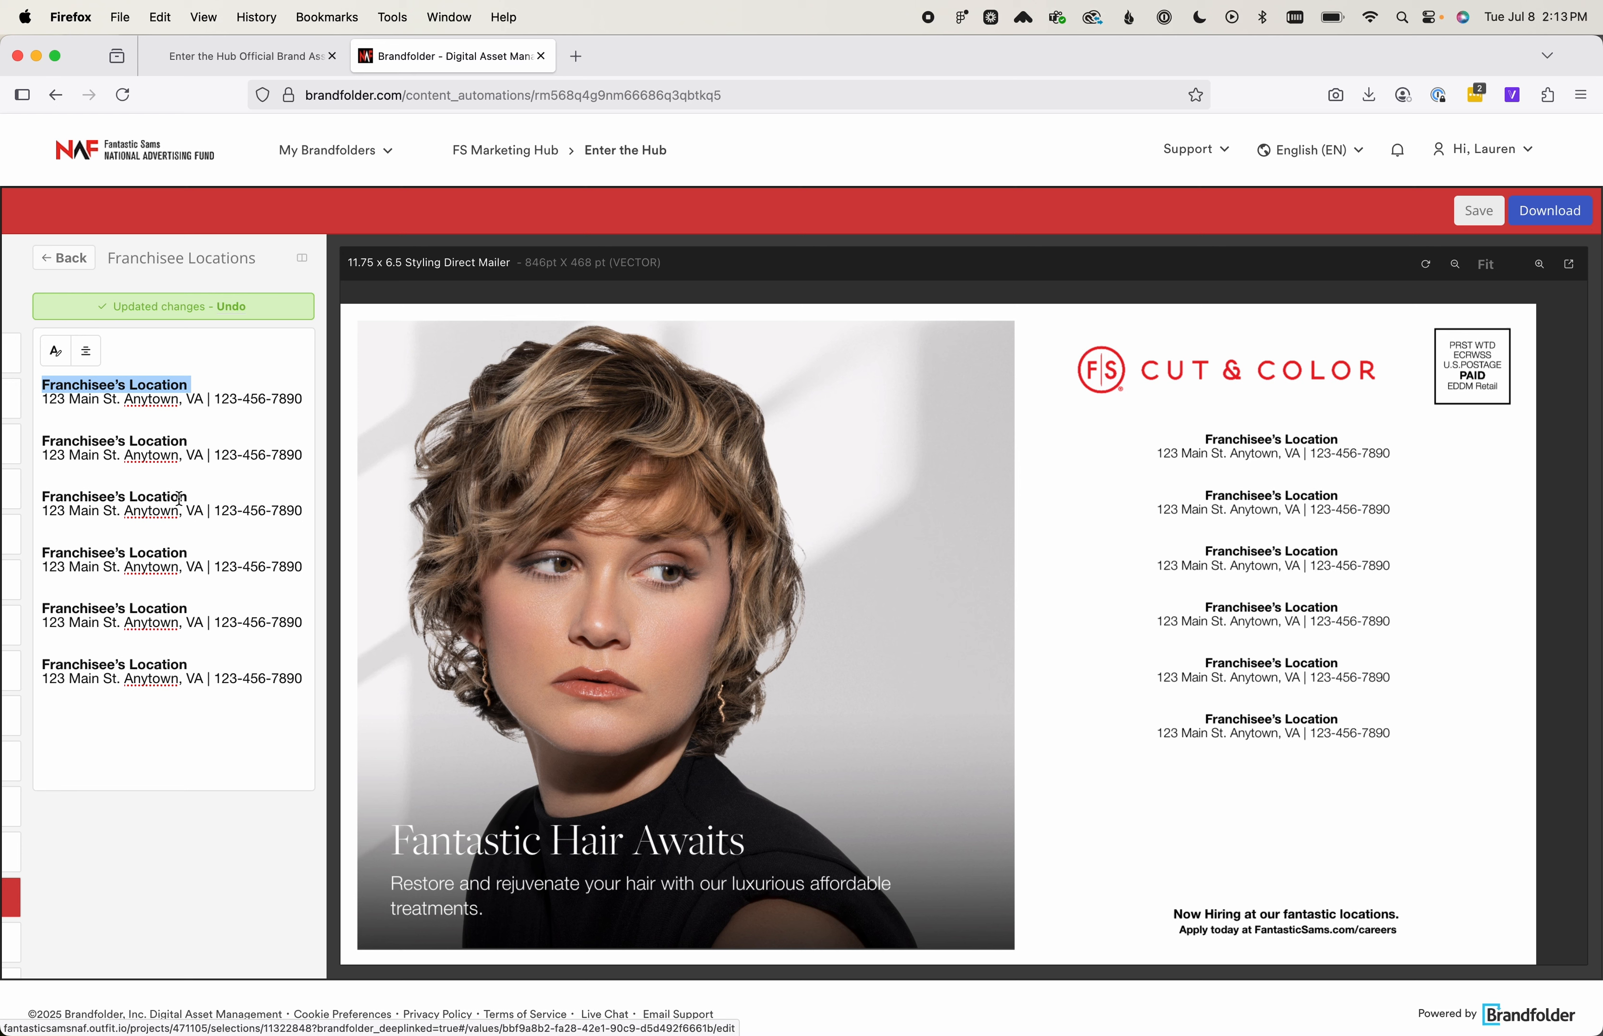
type("Lak")
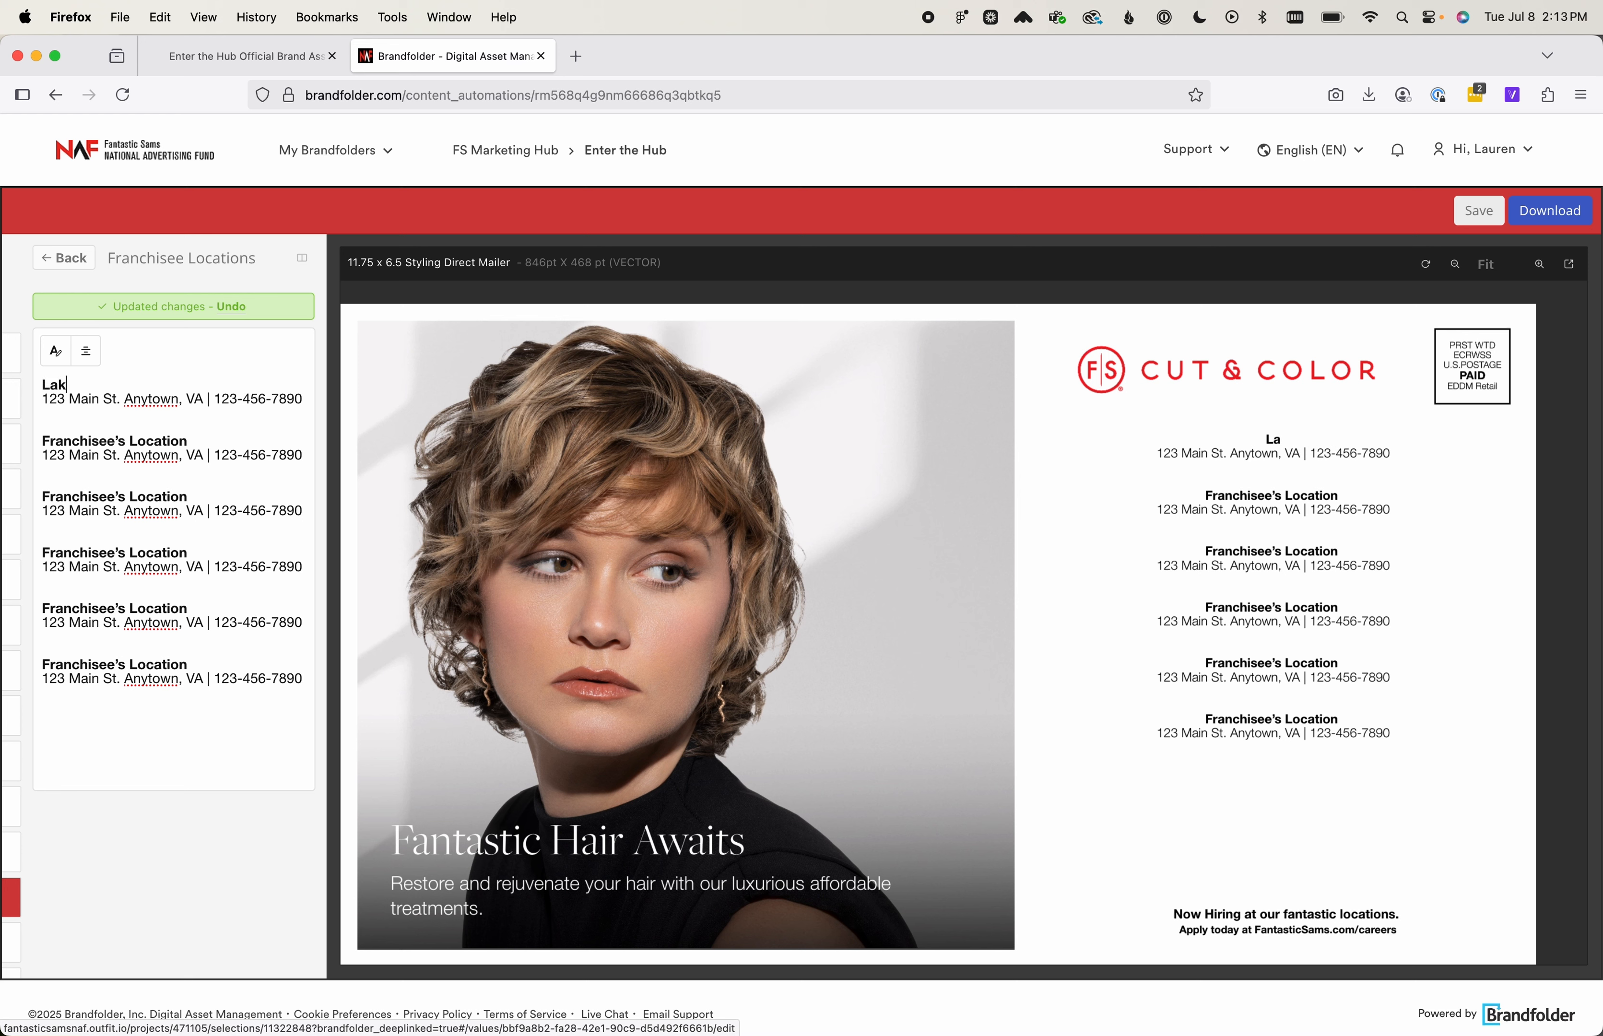
type("ewood Shopp")
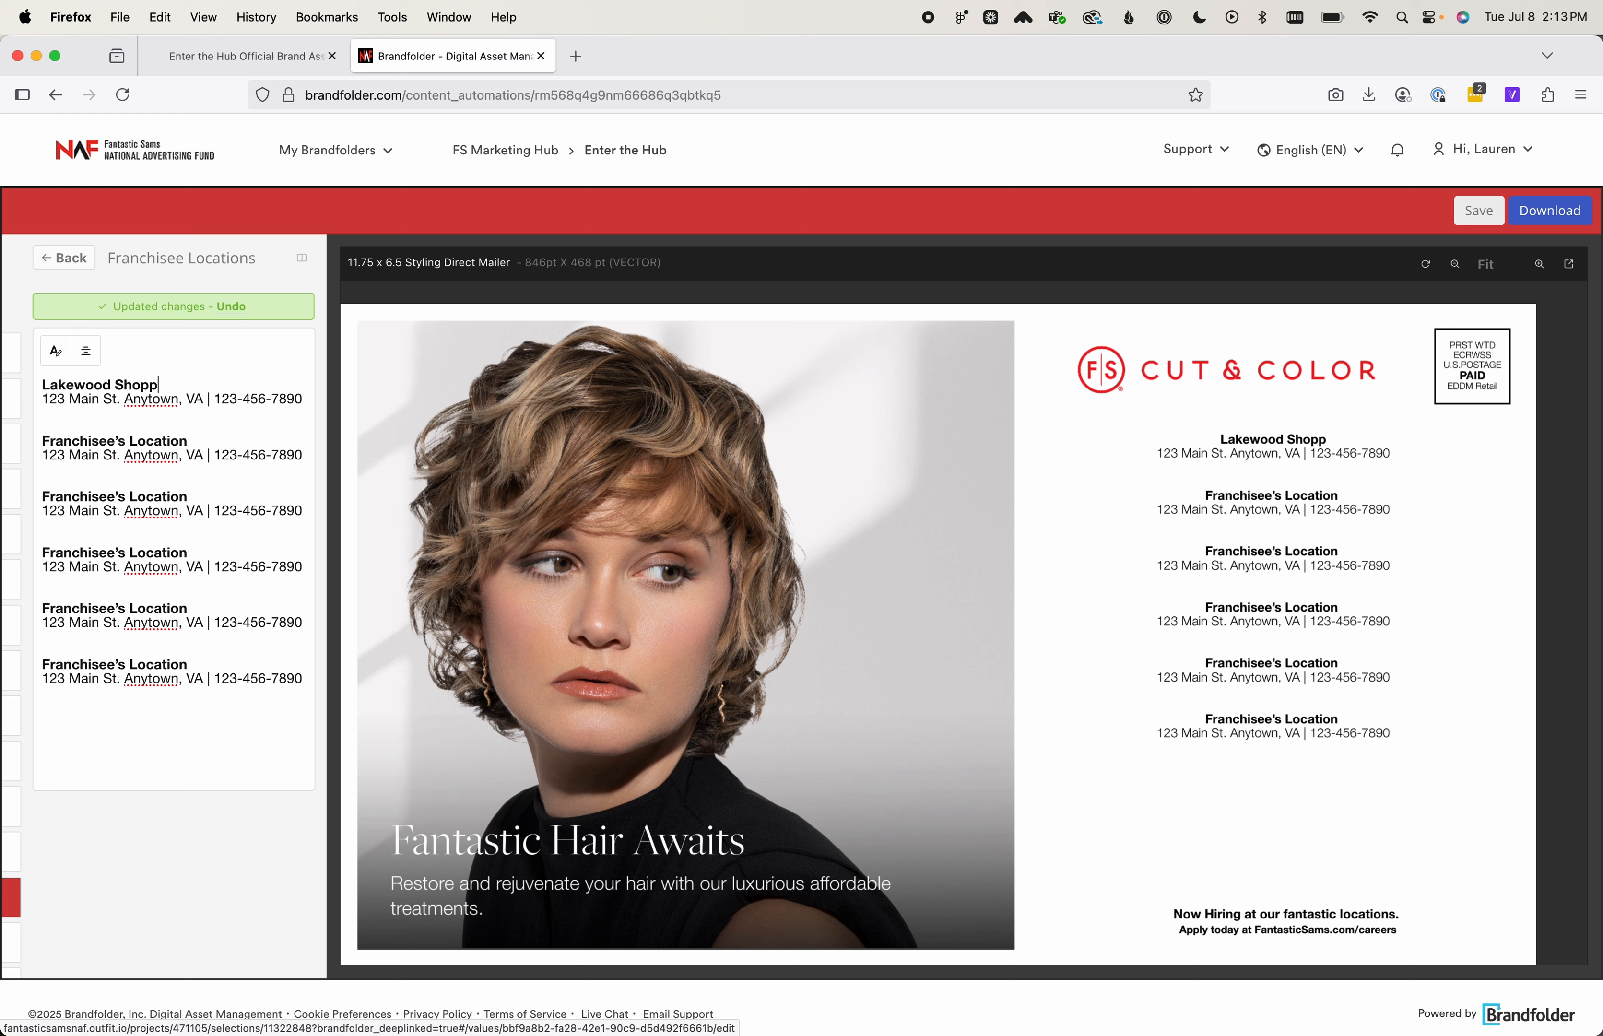
type("ing Center")
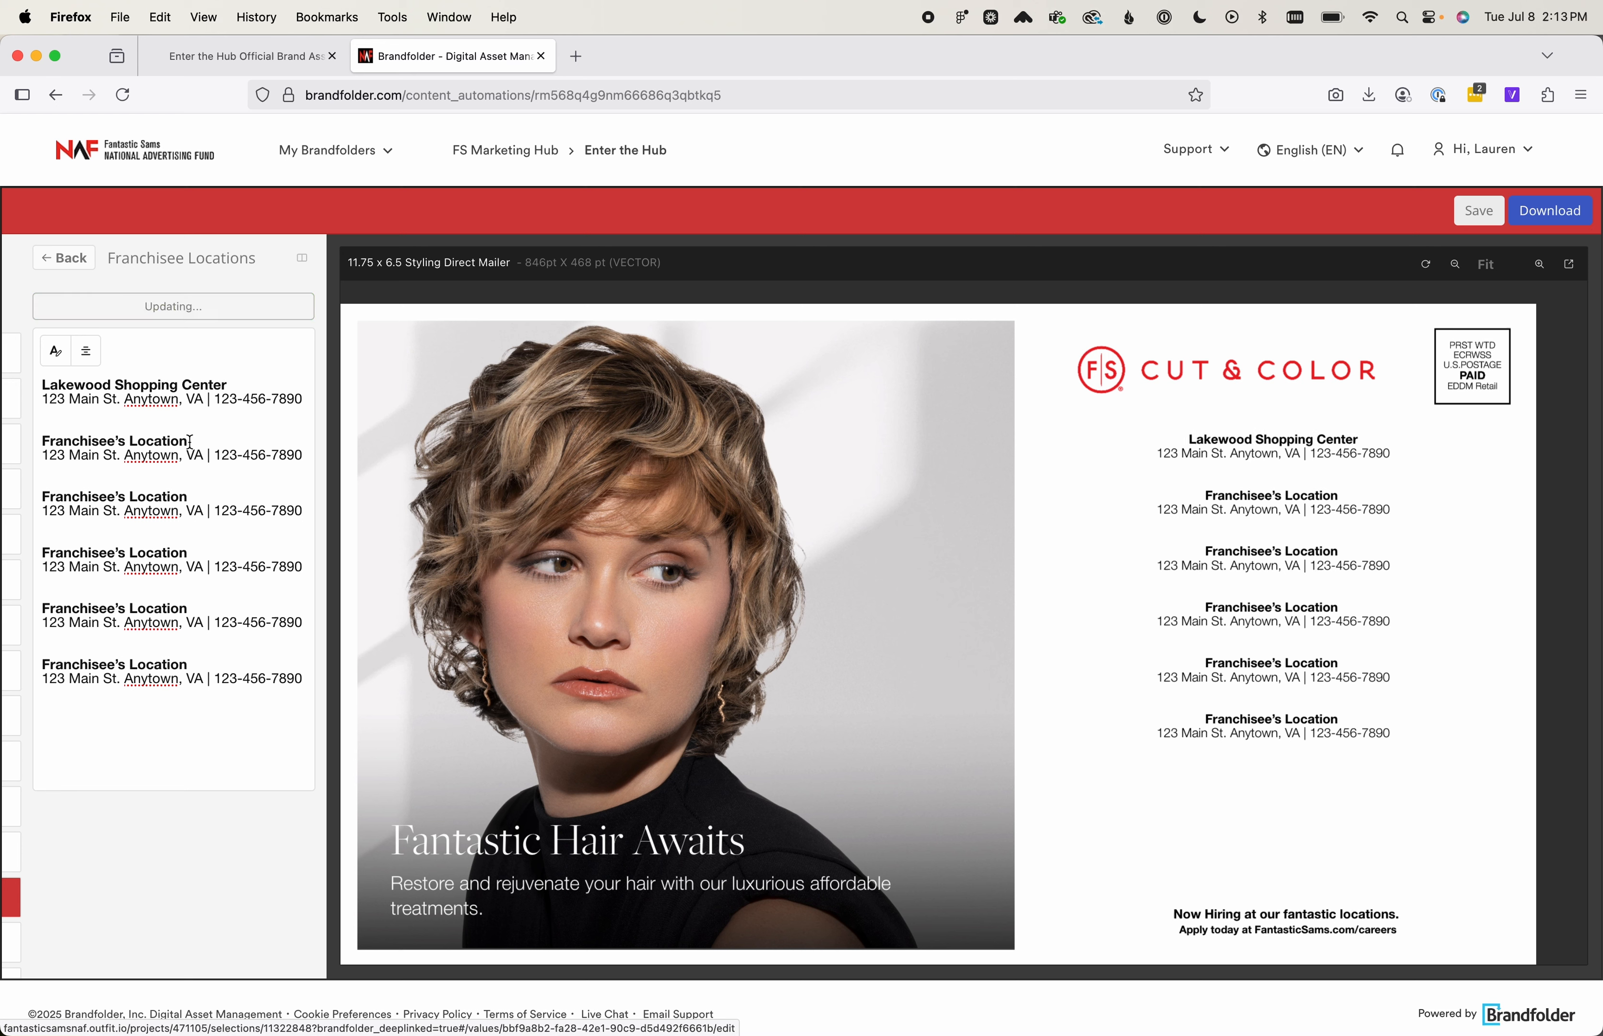
Rename the second franchisee location "Easttown Plaza" and the third "Cameron Village"
left_click_drag(191, 442, 39, 446)
type("Easttow")
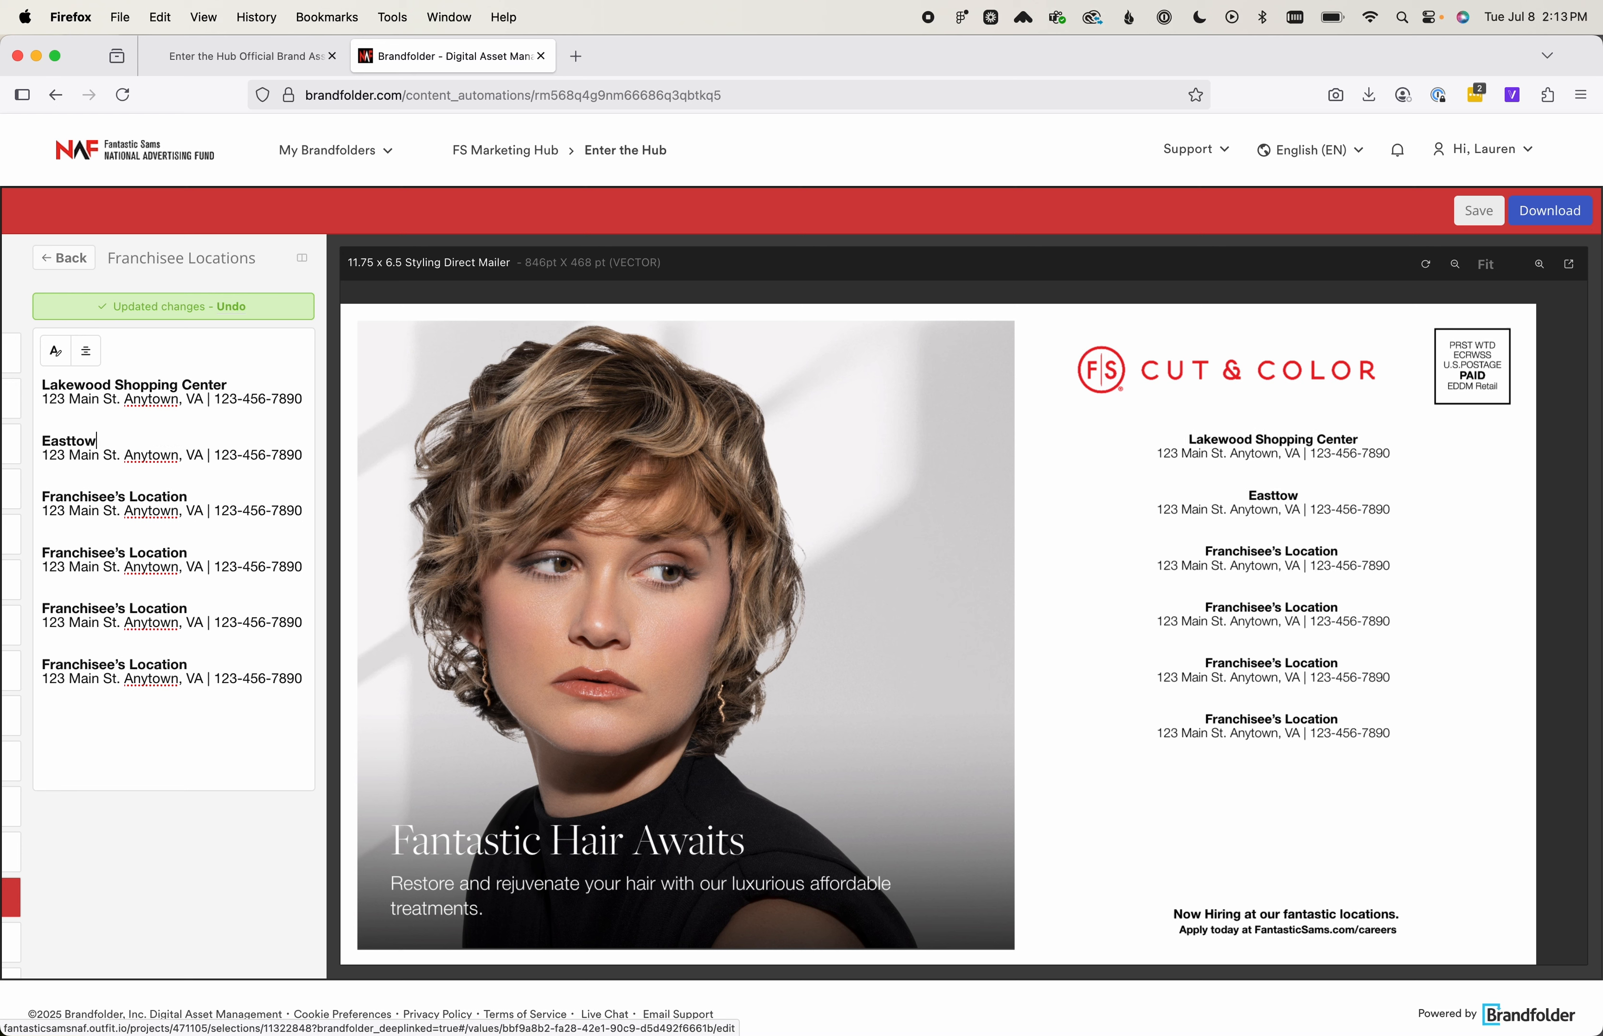
type("n Plaza")
left_click_drag(195, 496, 52, 495)
type("C")
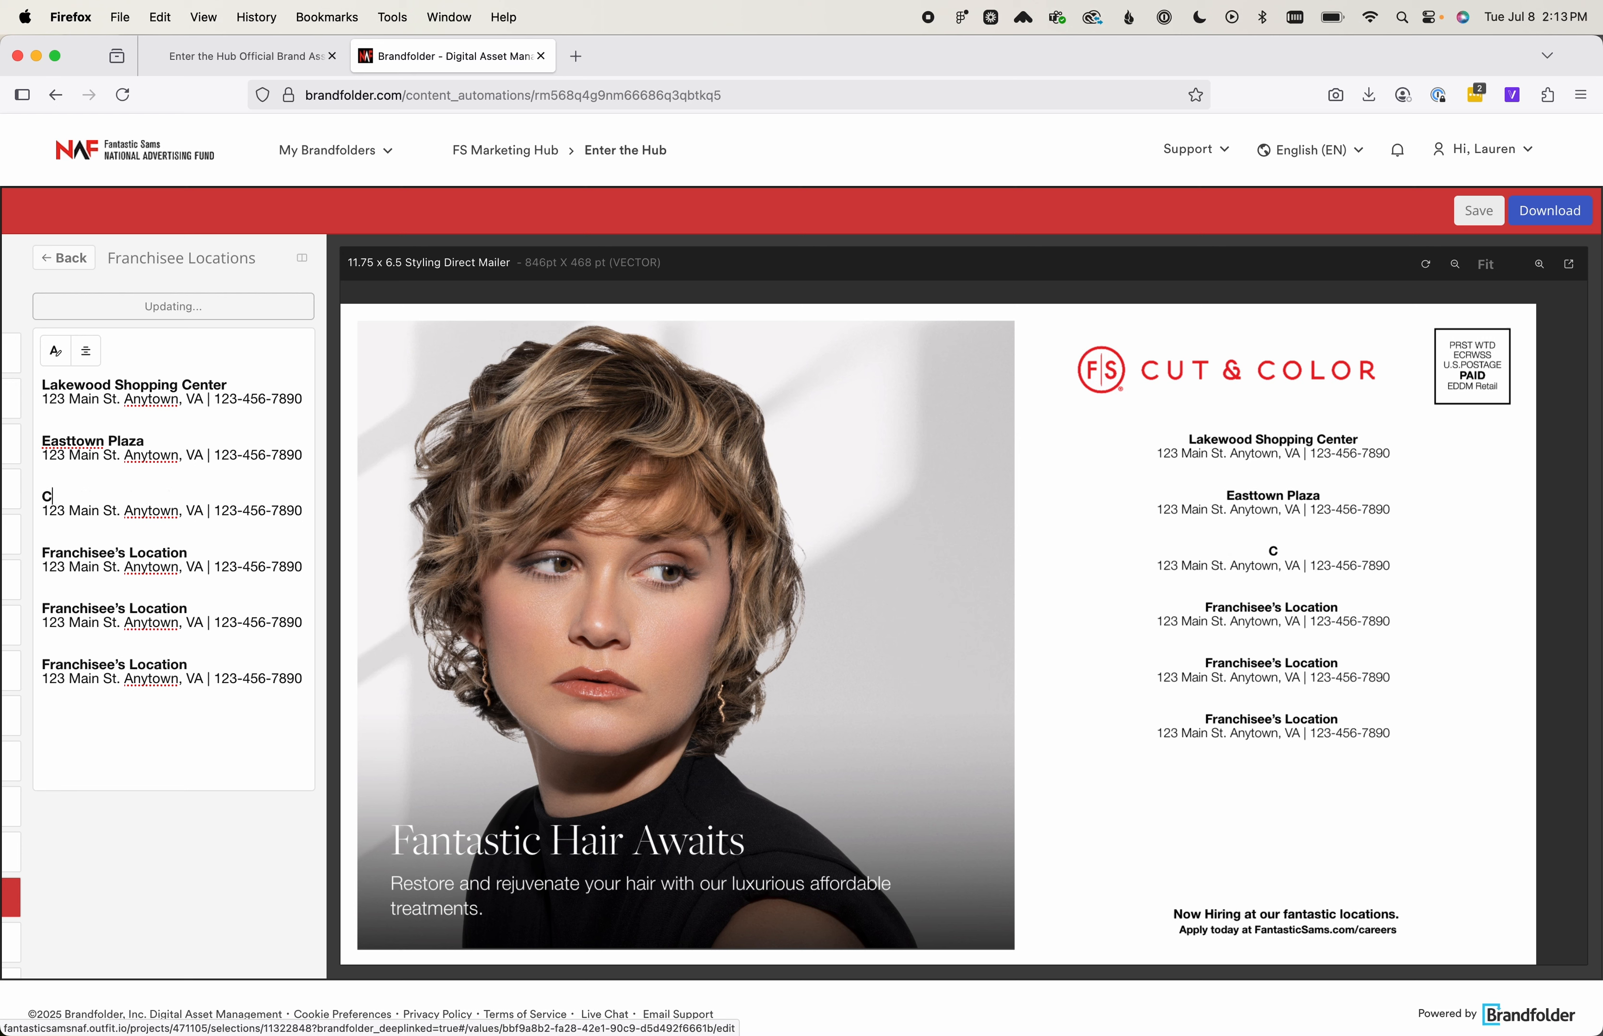
type("ameron Village")
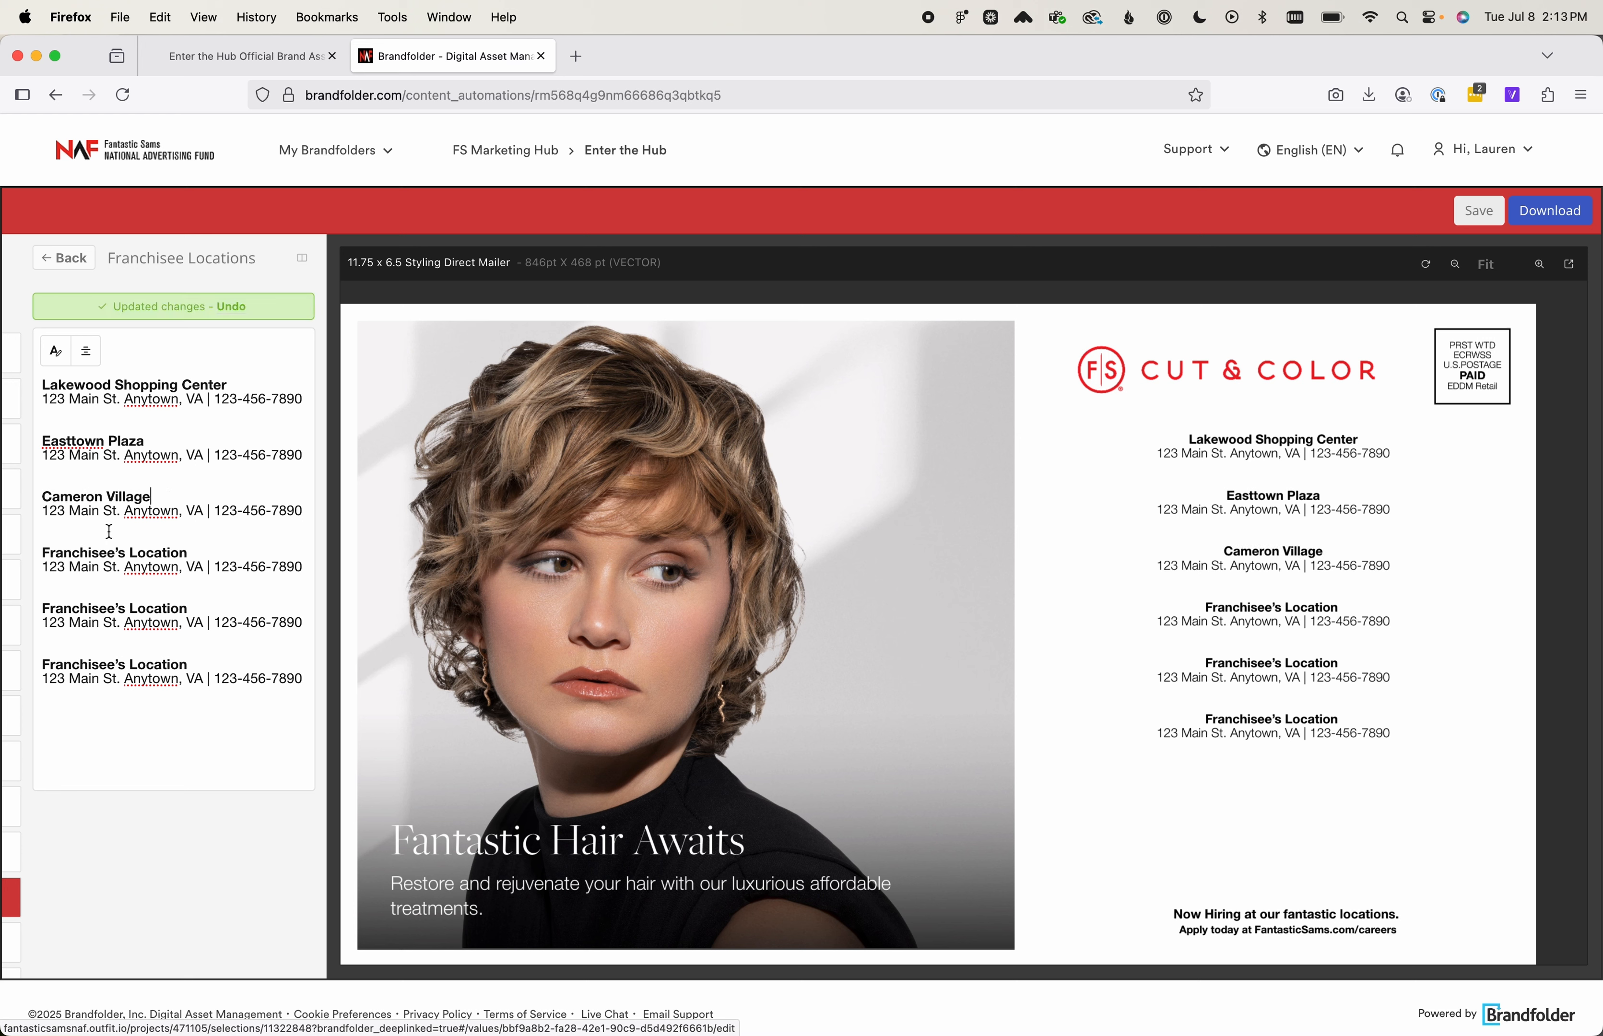
Delete the three remaining placeholder locations from Franchisee Locations and return to the input list
left_click(134, 637)
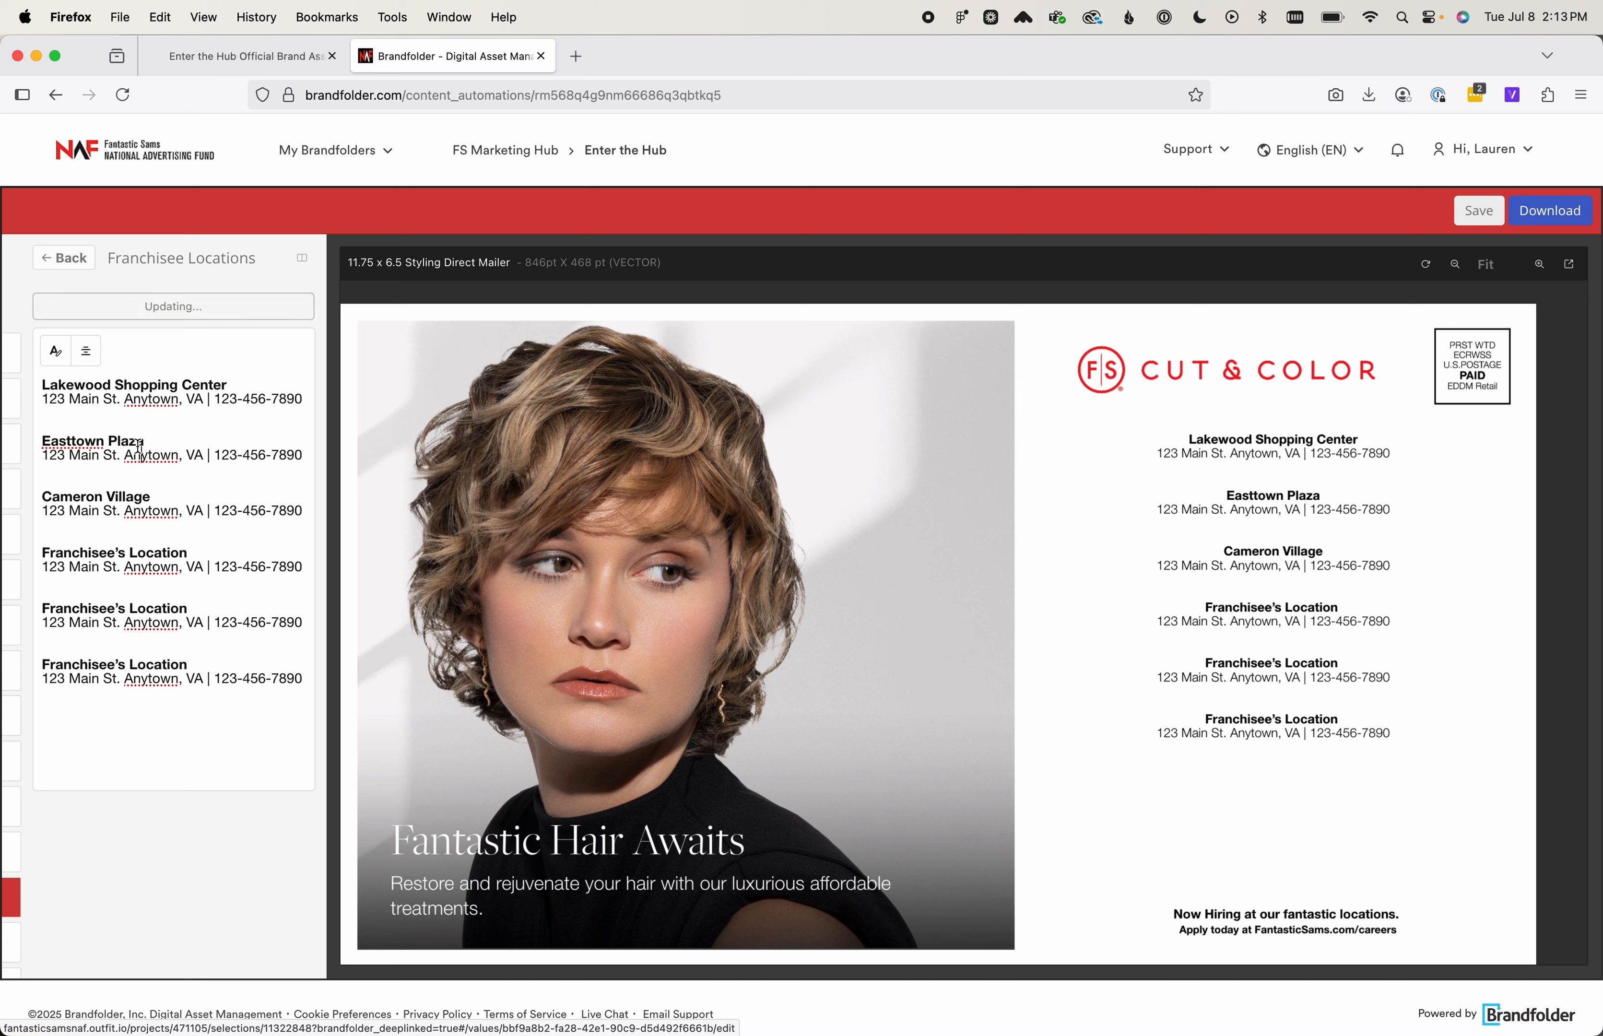
left_click_drag(306, 678, 47, 530)
key("BackSpace")
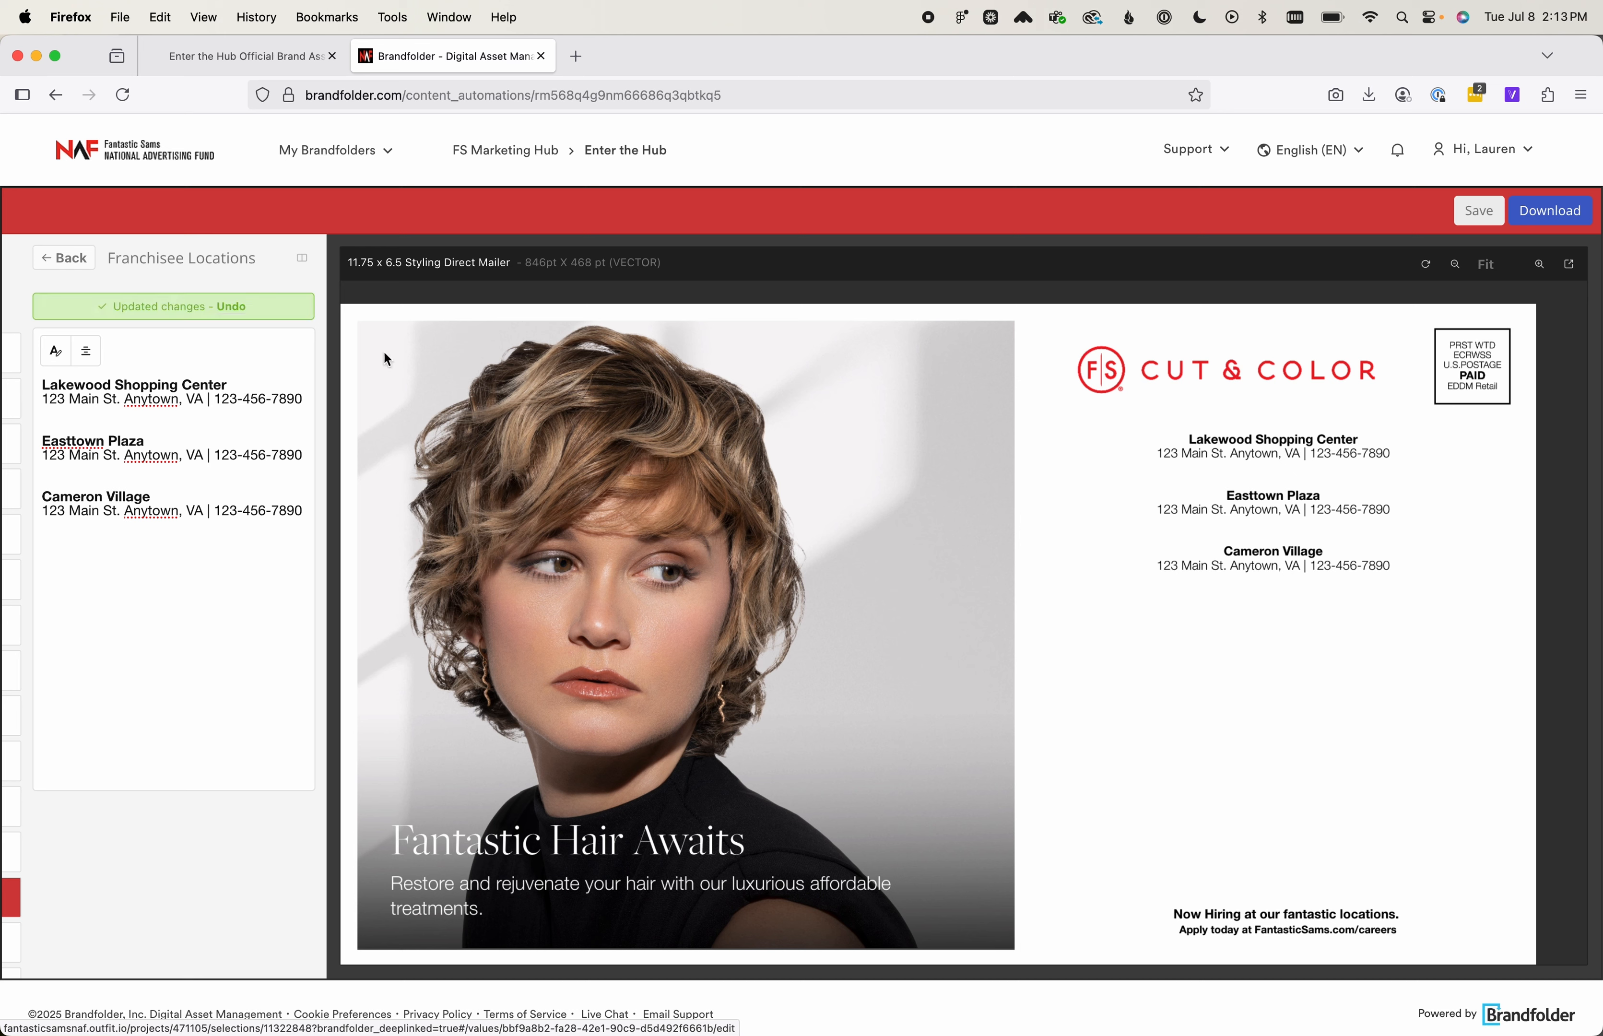
left_click(64, 260)
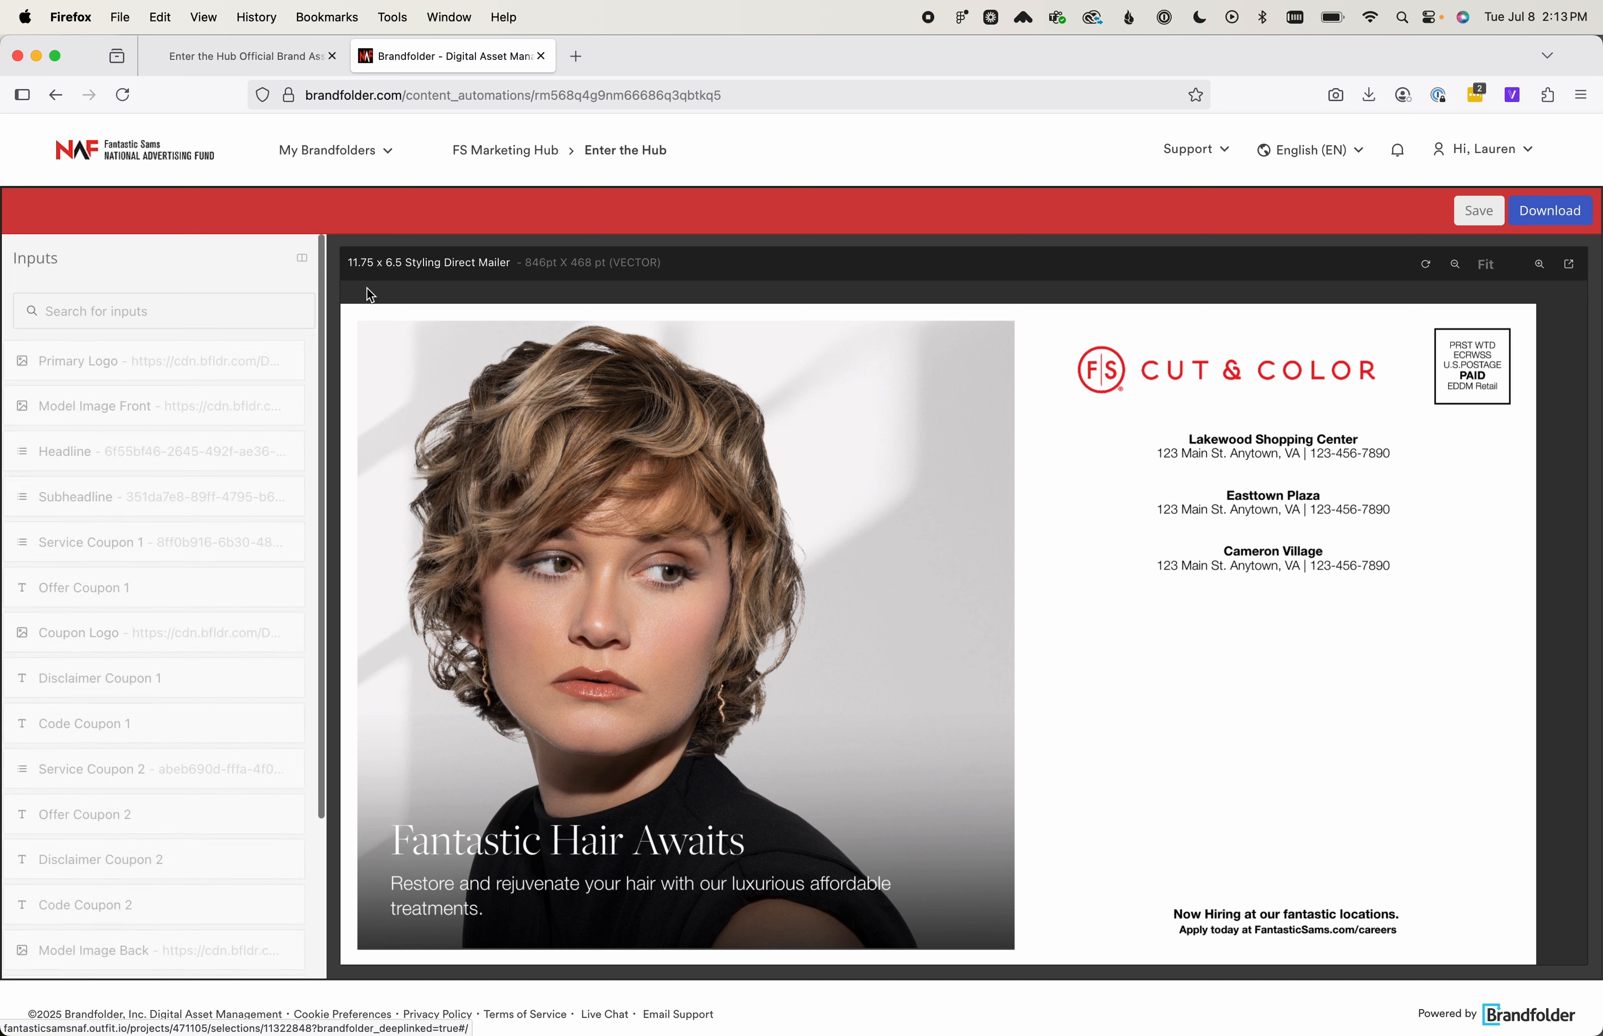
Check the Recruitment Blurb text and return to the input list
scroll(225, 687, "down", 5)
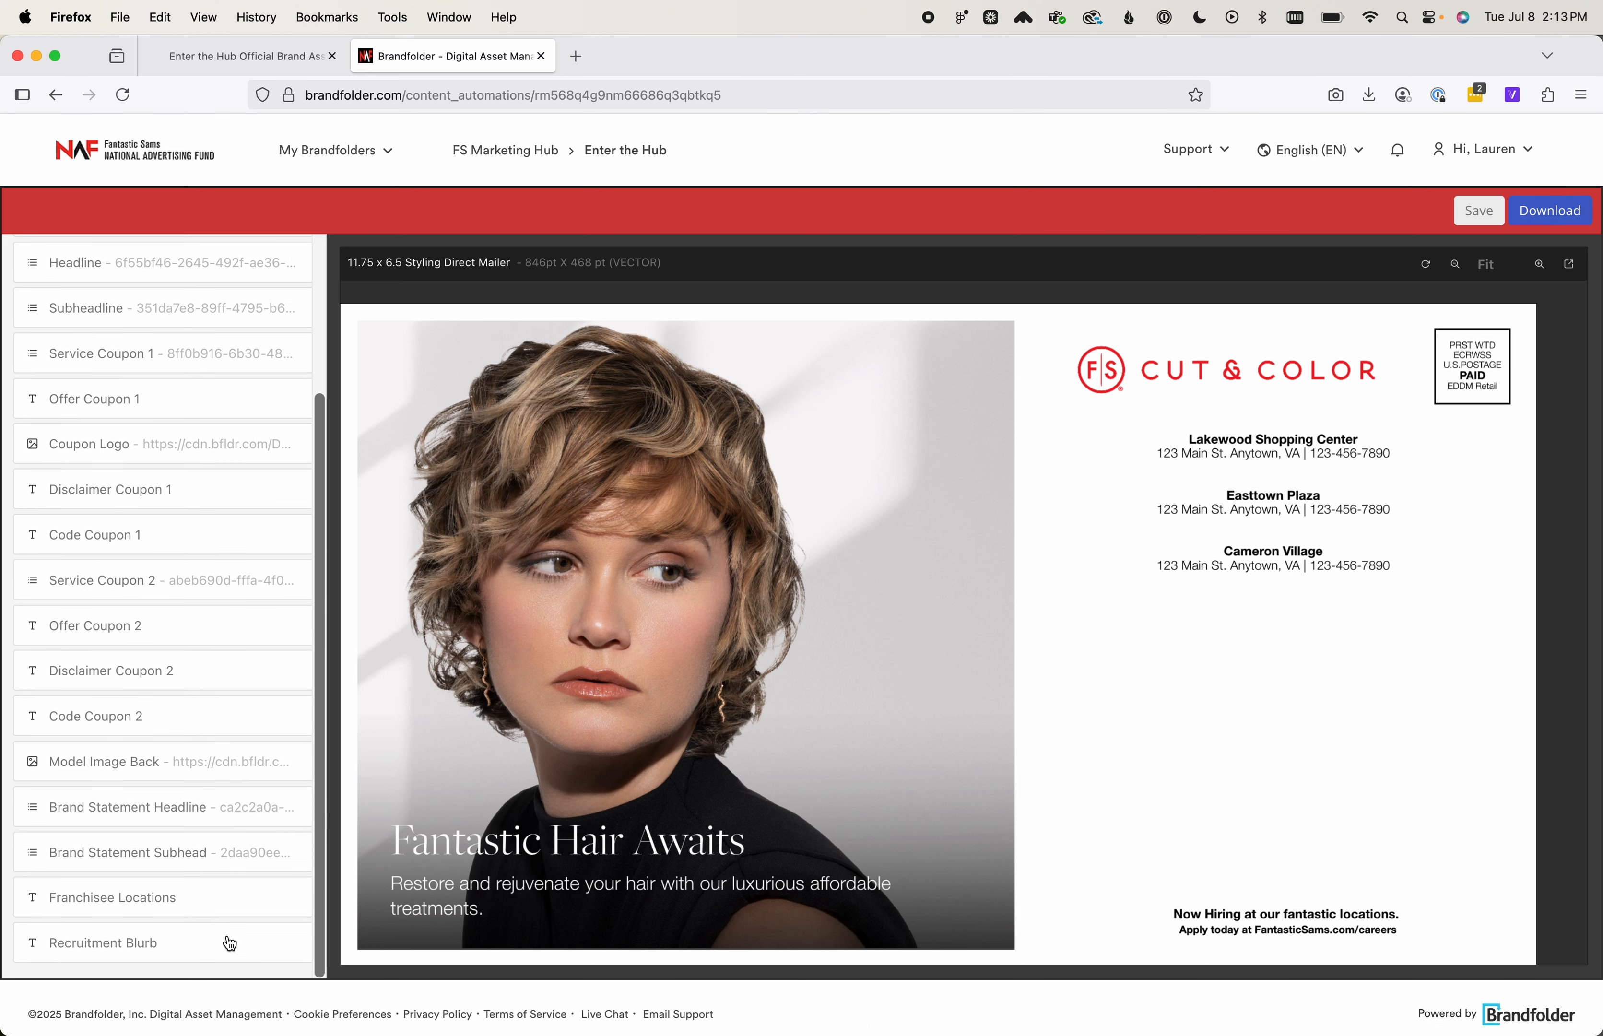
left_click(216, 943)
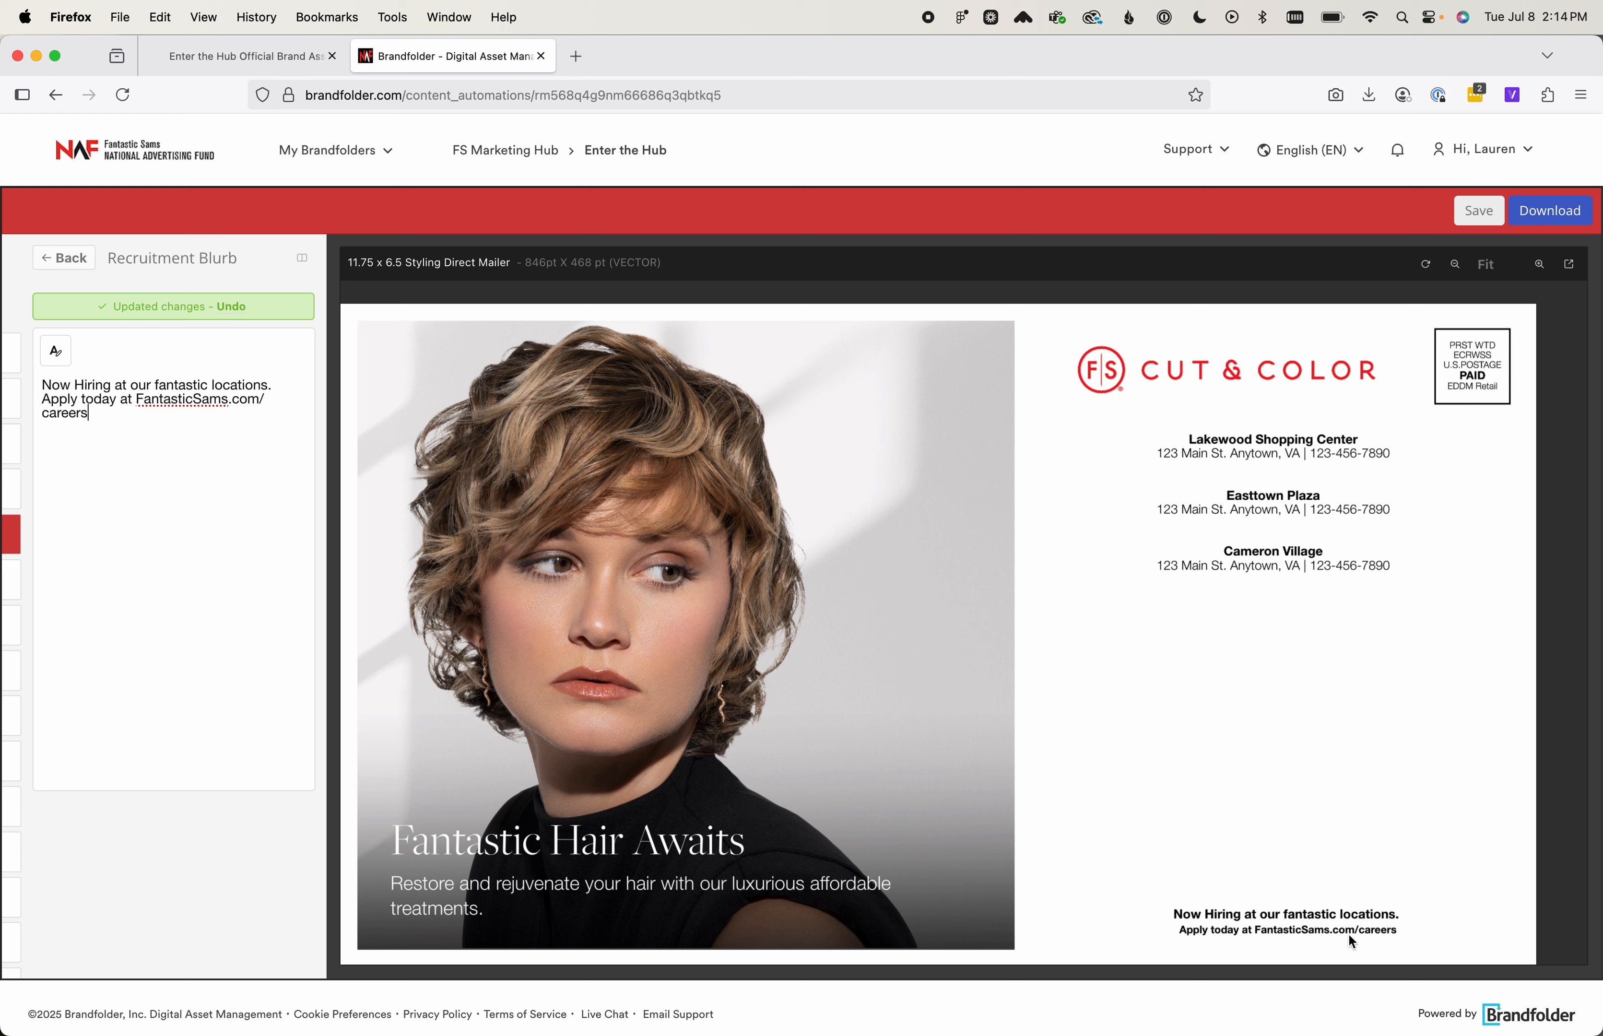
left_click(77, 258)
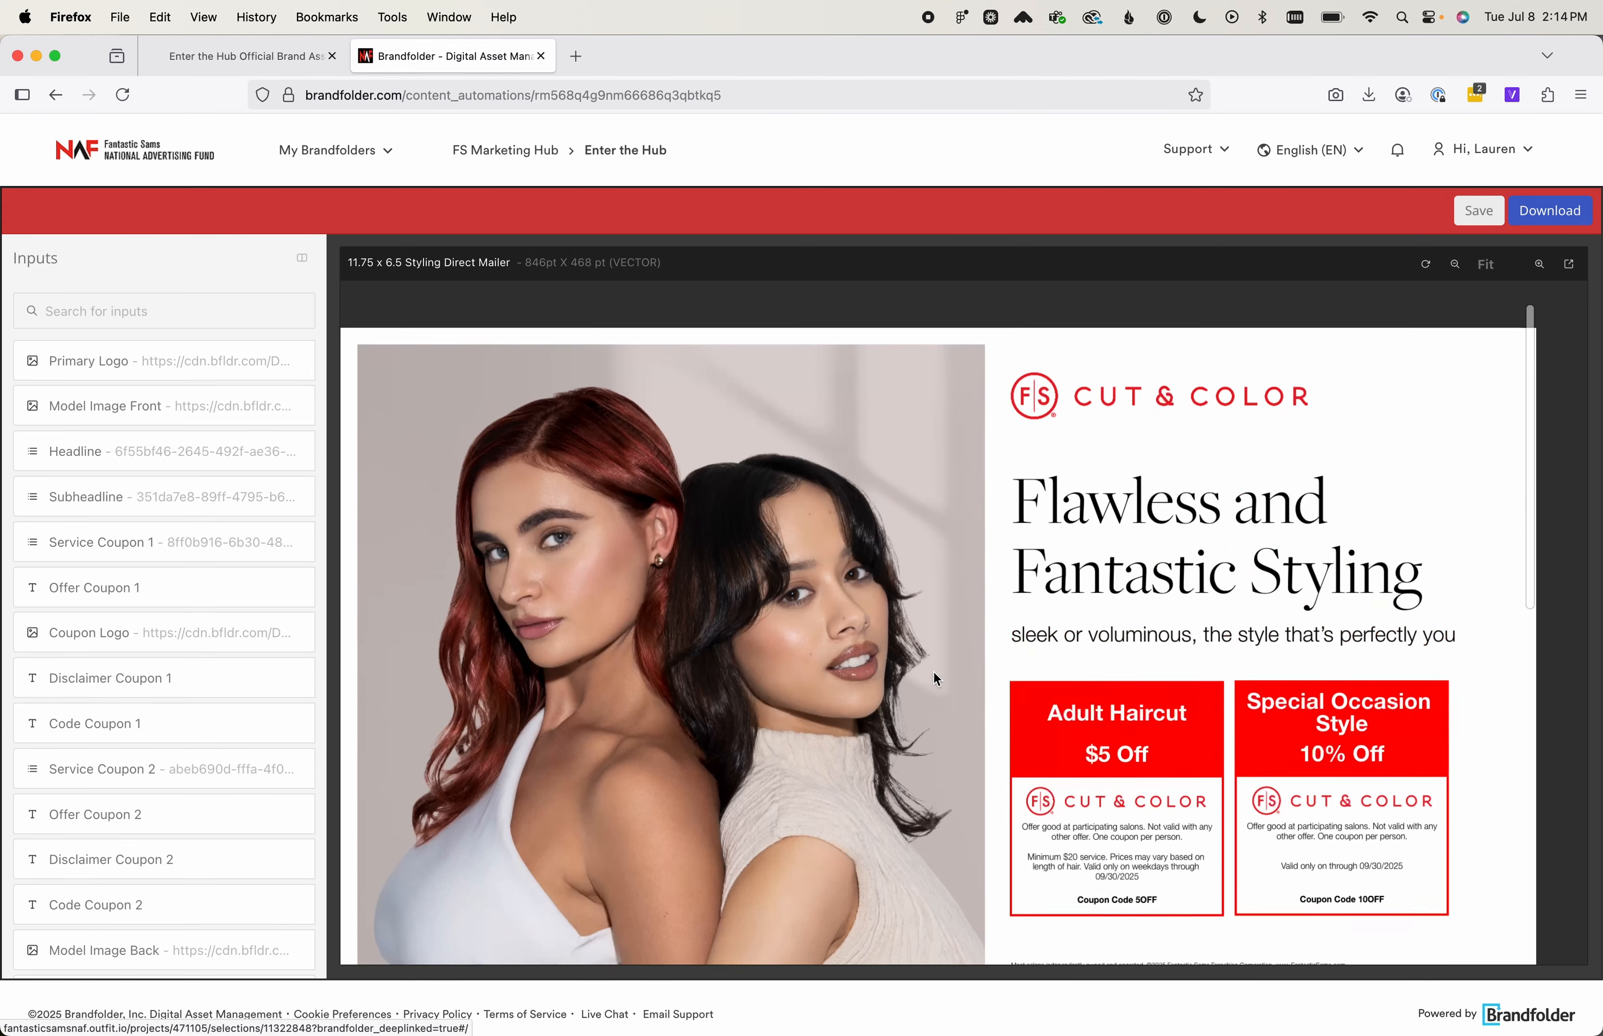
Review the front and back of the finished mailer in the preview
scroll(933, 670, "down", 10)
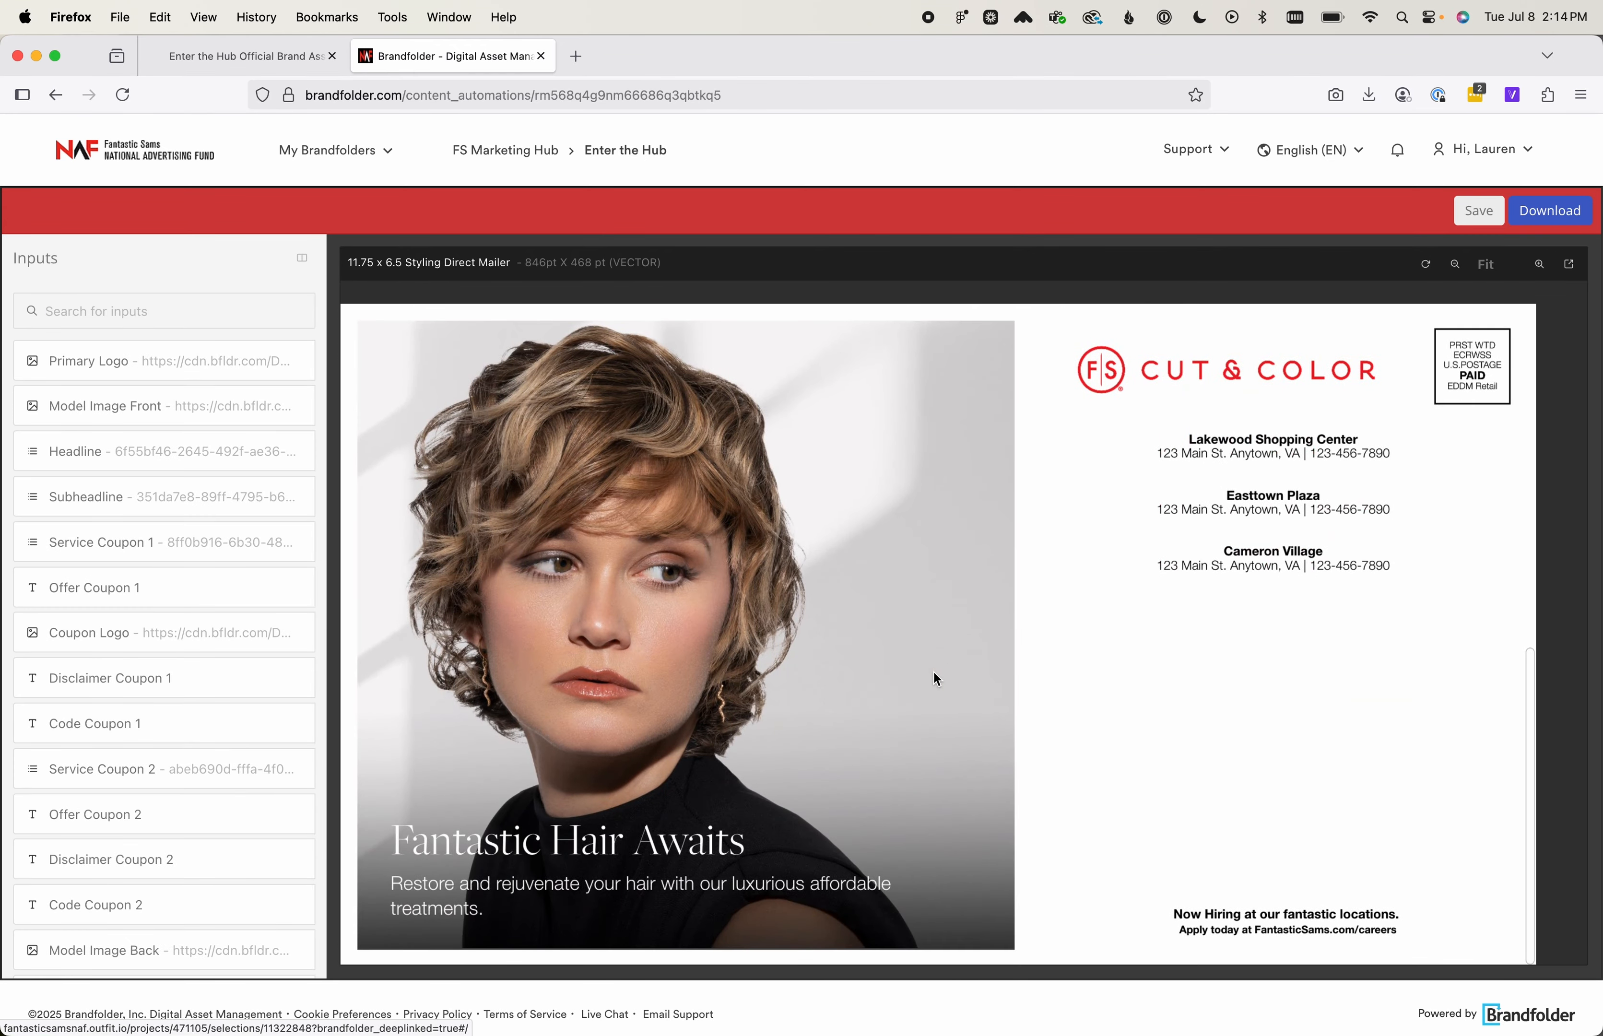
scroll(932, 670, "up", 10)
scroll(933, 670, "down", 1)
scroll(932, 670, "down", 10)
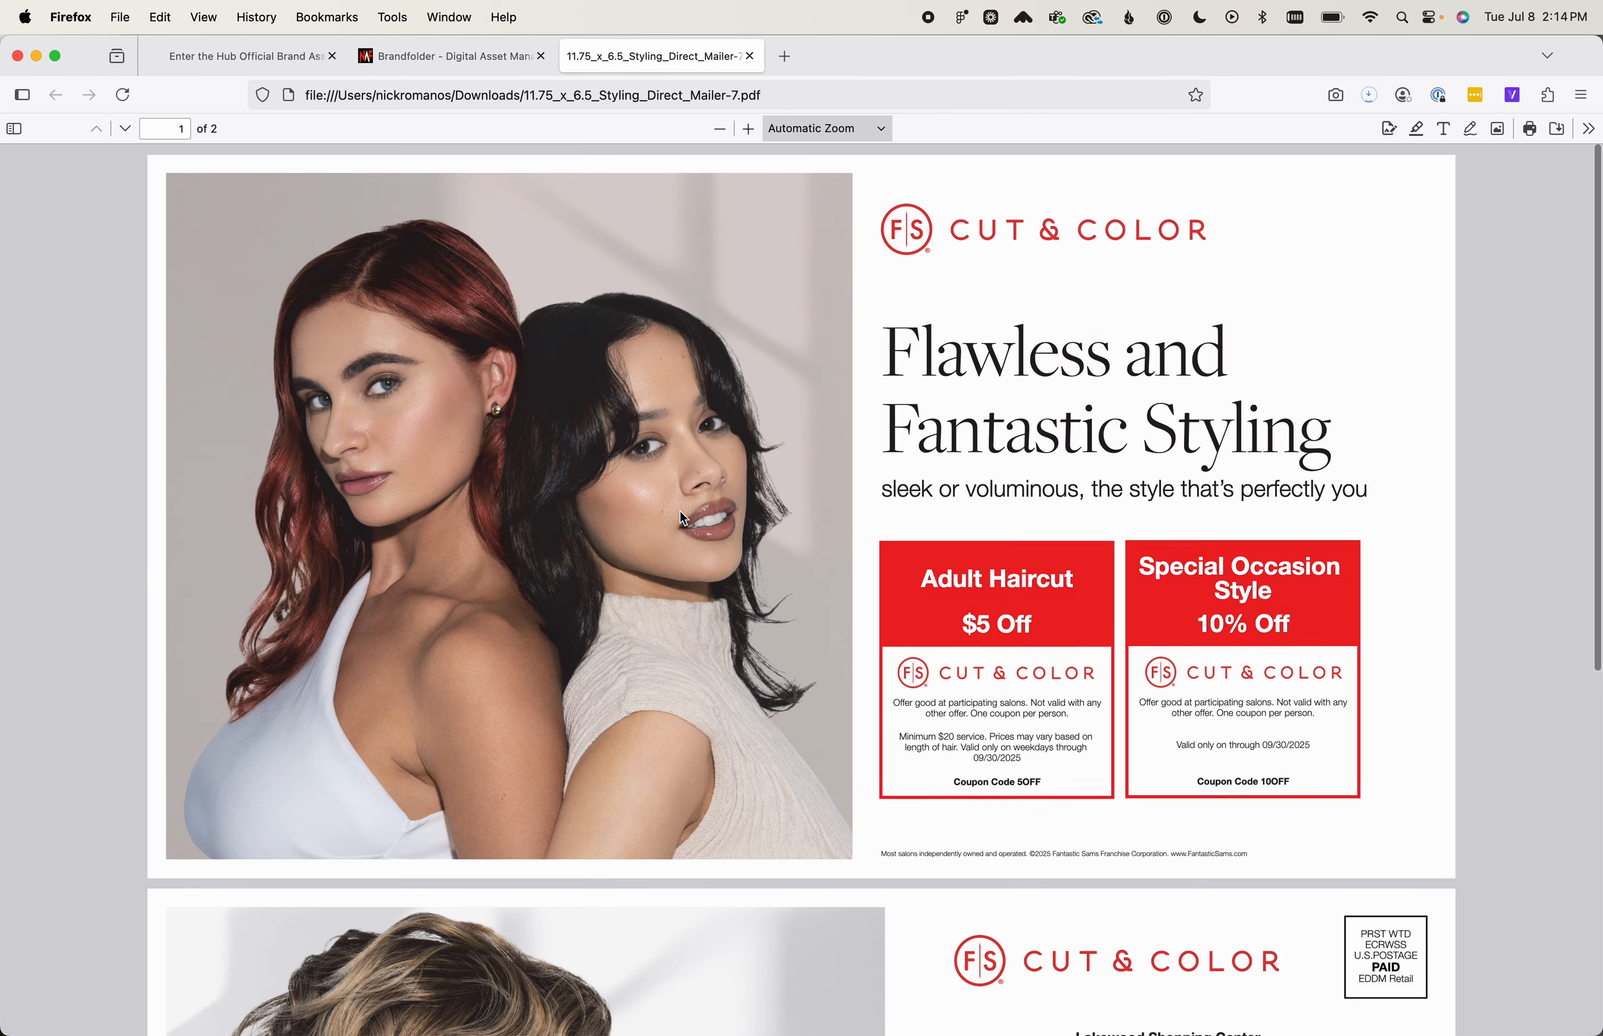
Look through both pages of the downloaded mailer PDF and close it to return to the template editor
scroll(680, 512, "down", 3)
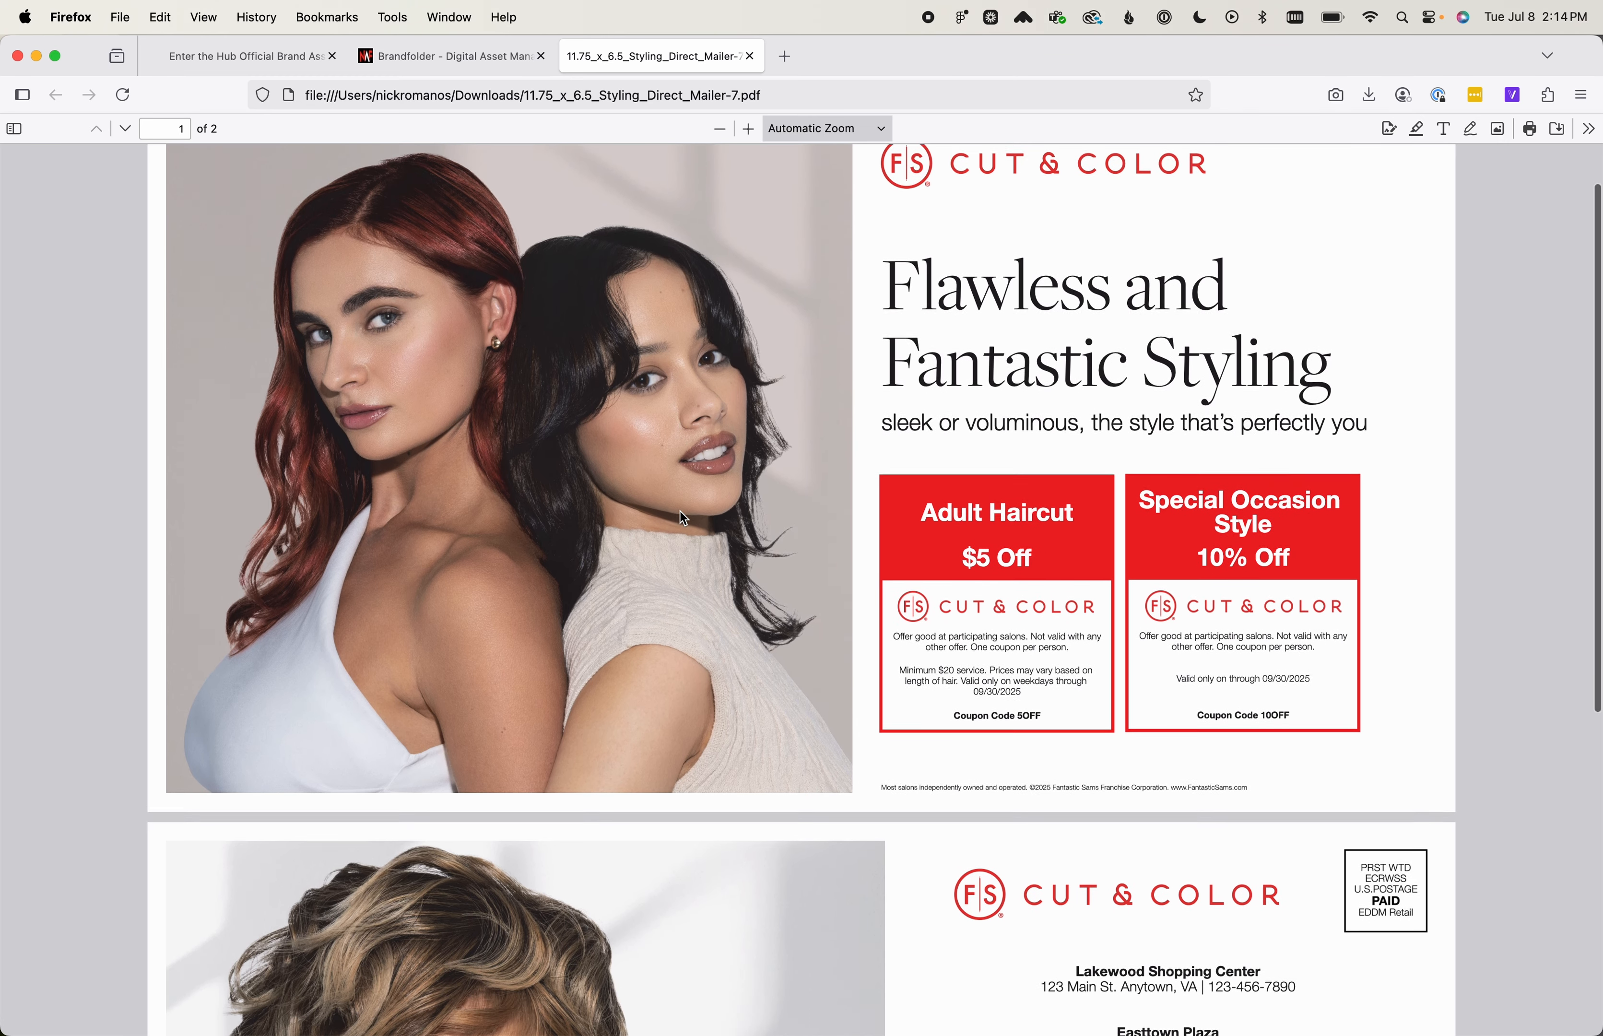
scroll(680, 512, "down", 10)
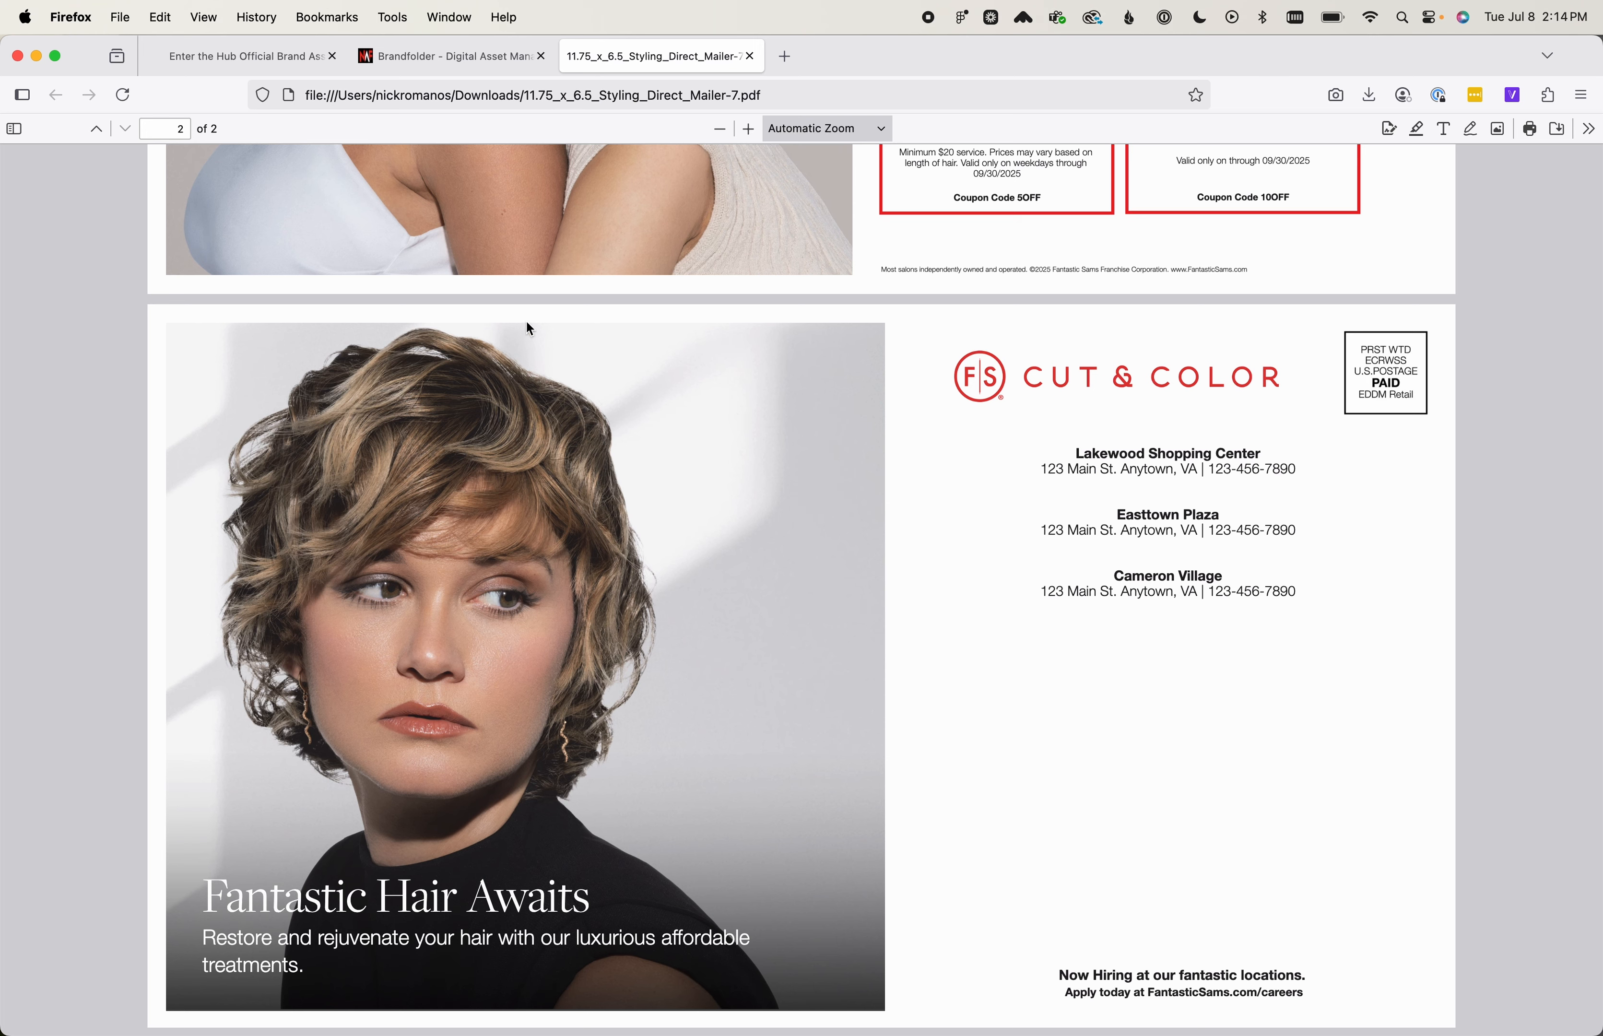
left_click(750, 57)
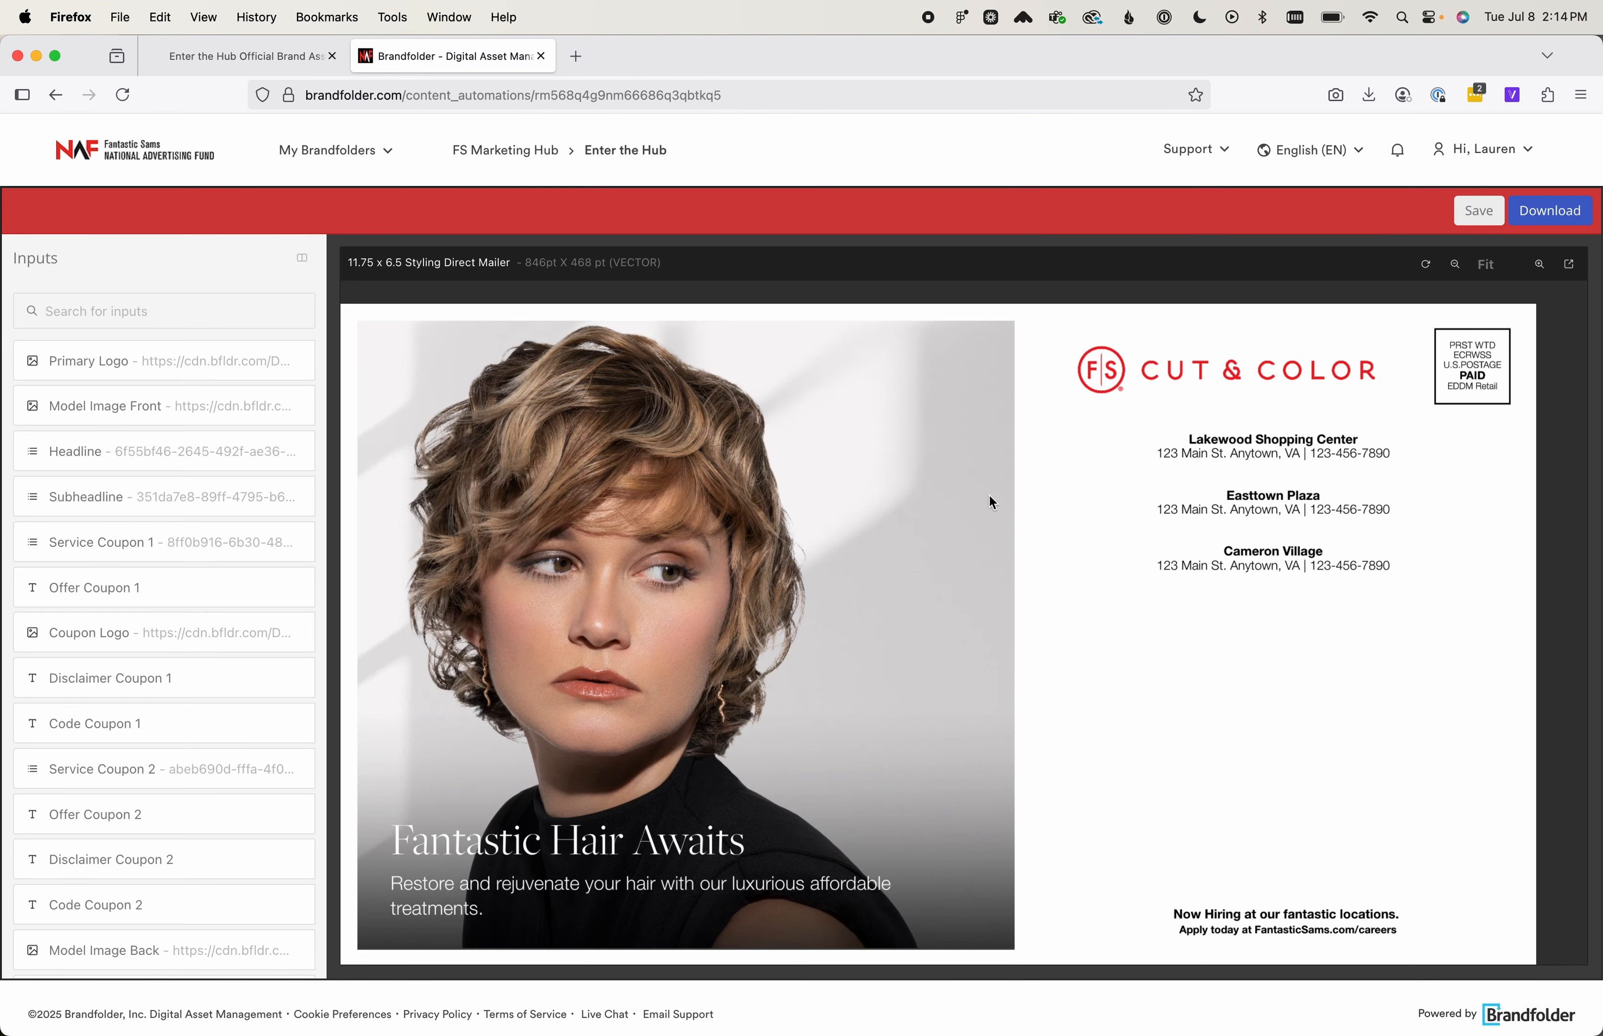